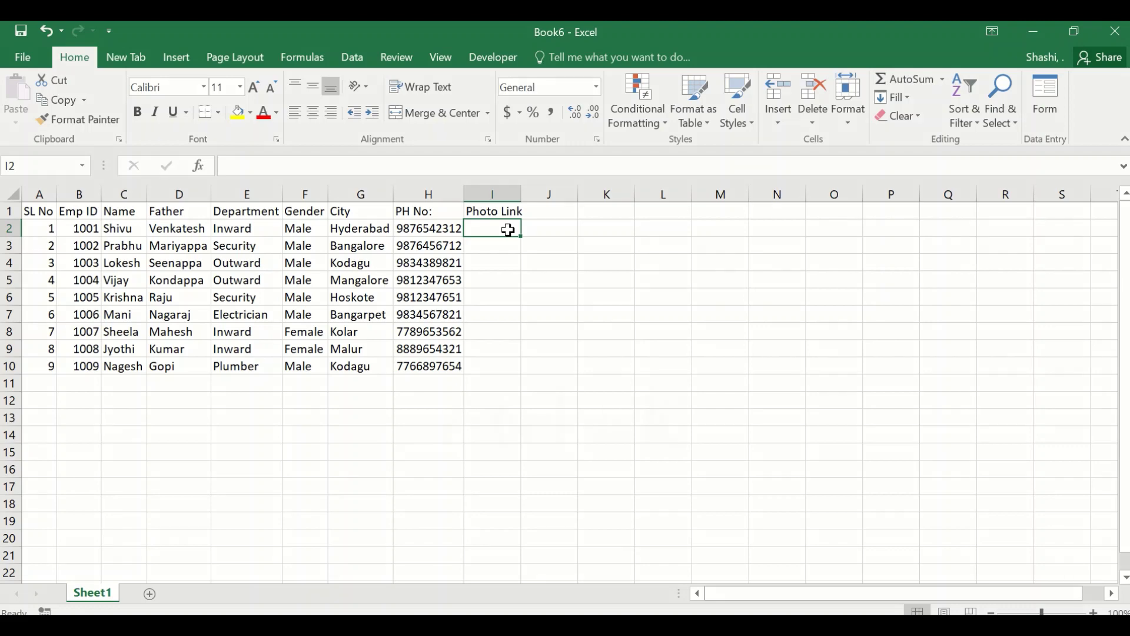
Insert a hyperlink in cell I2 to the Male ID image in the Desktop's Picture folder
{"action": "key", "text": "ctrl+k"}
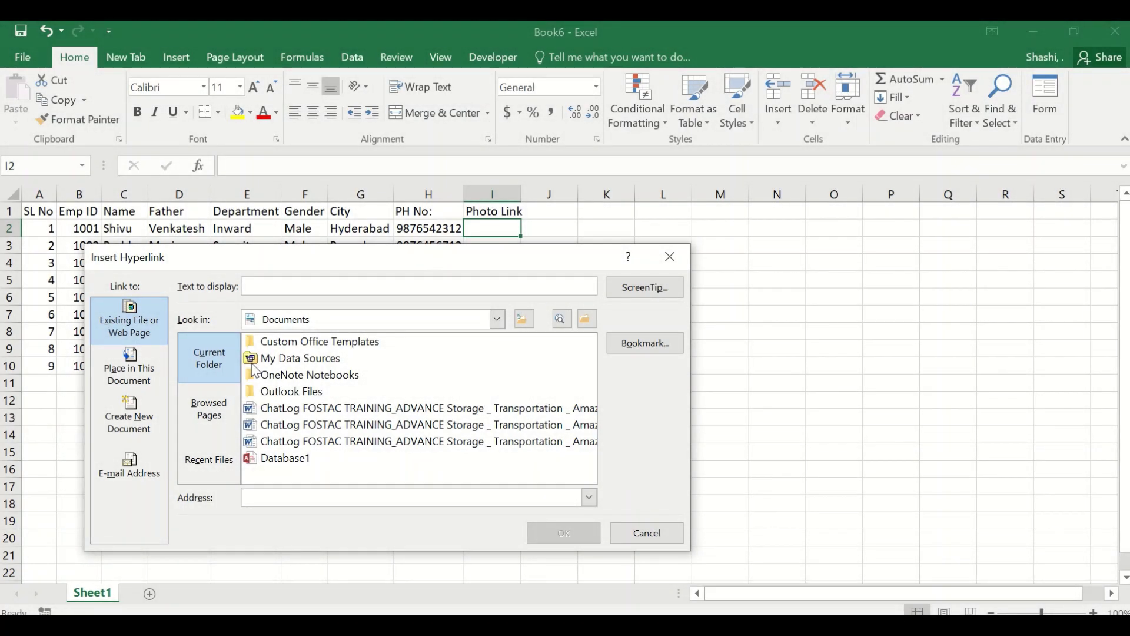
{"action": "left_click", "coordinate": [328, 326]}
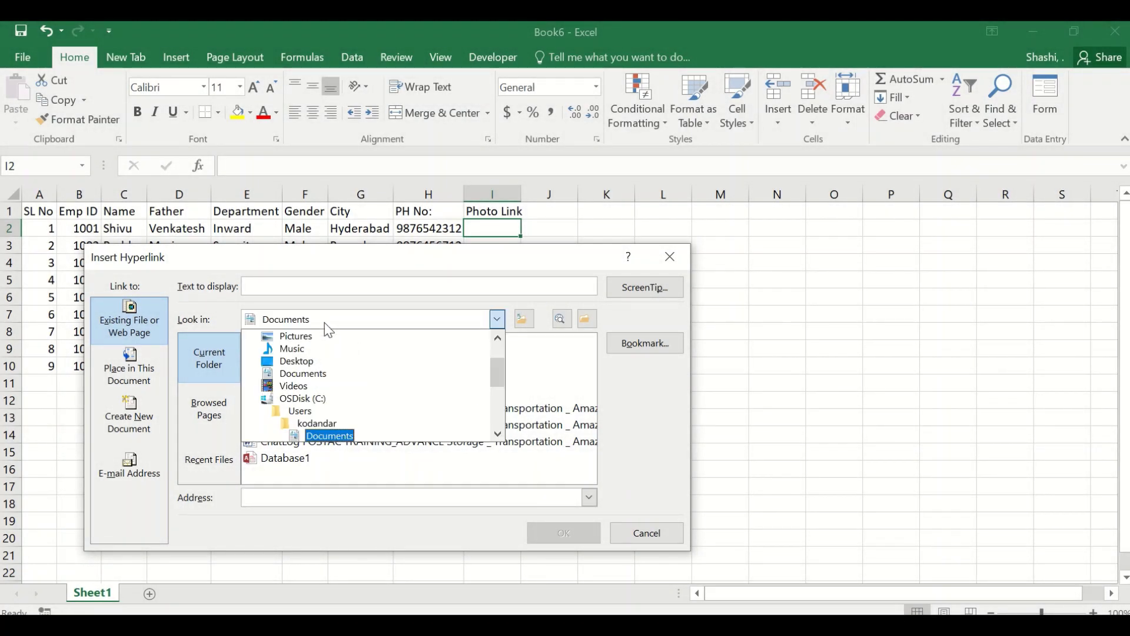
{"action": "left_click", "coordinate": [288, 358]}
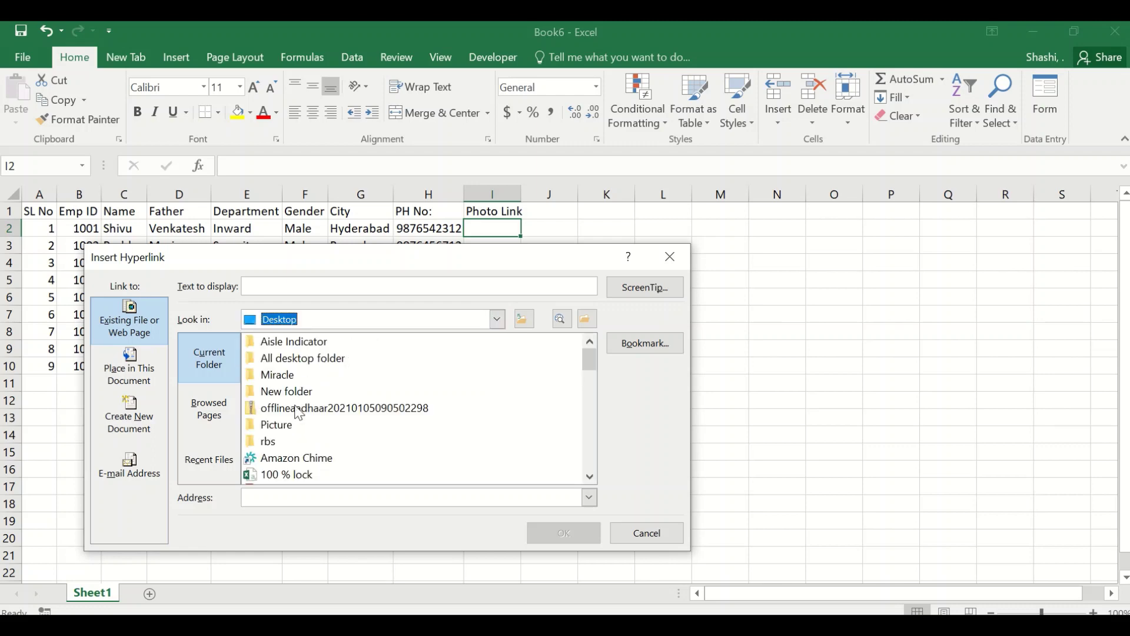
{"action": "double_click", "coordinate": [290, 426]}
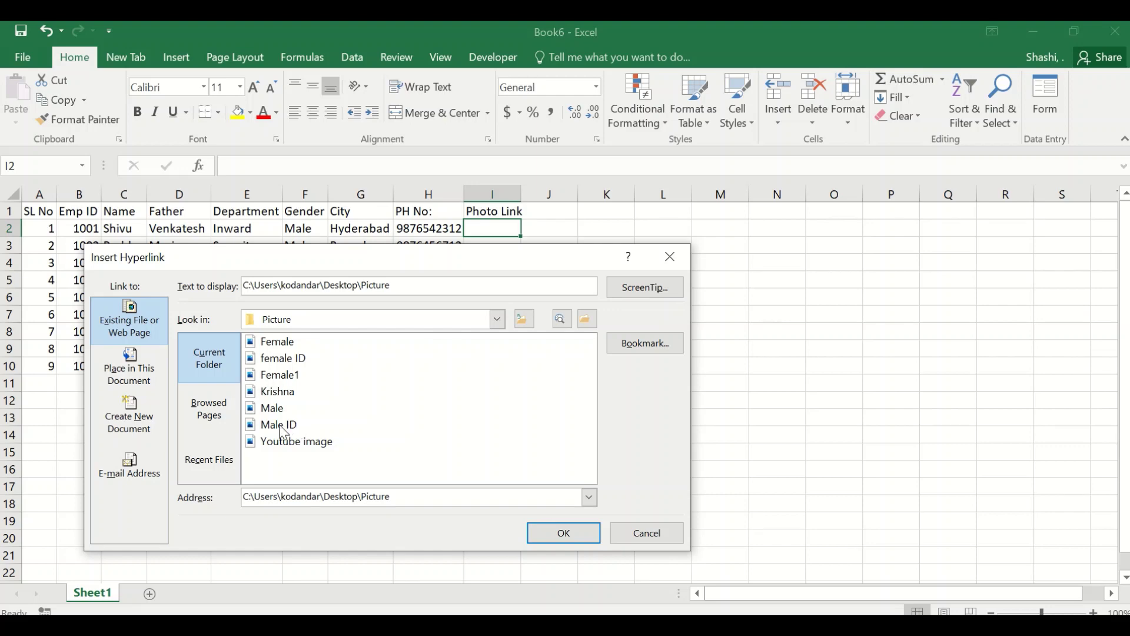
{"action": "double_click", "coordinate": [282, 425]}
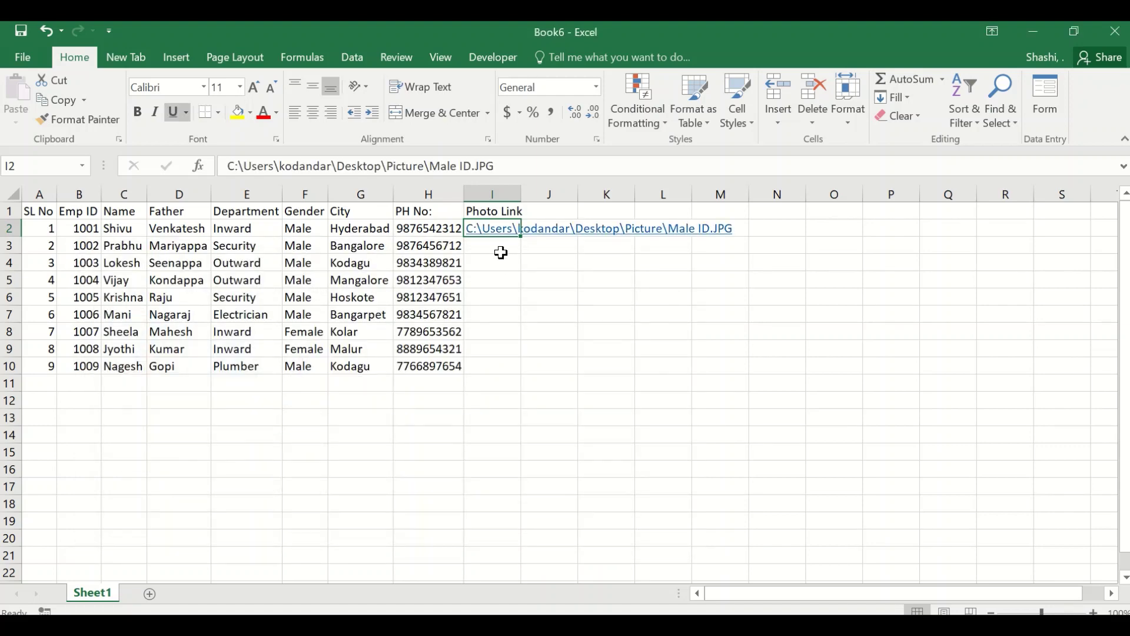
Copy the Male ID photo link from I2 into cells I3 through I7 and cell I10
{"action": "key", "text": "ctrl+c"}
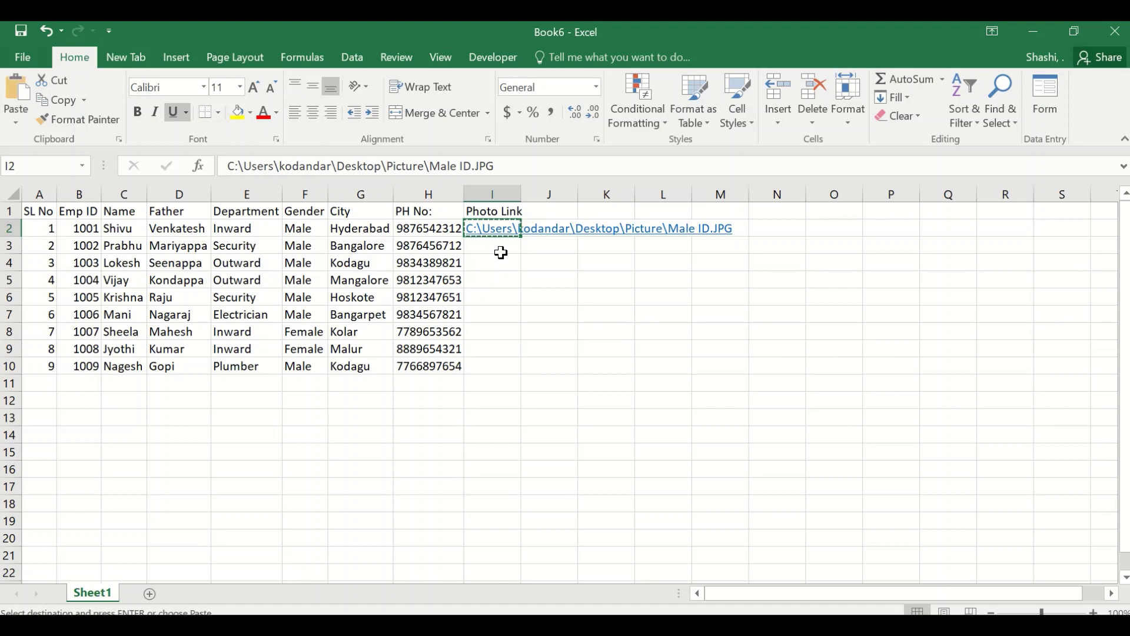
{"action": "key", "text": "shift+Down"}
{"action": "key", "text": "shift+Down"}
{"action": "key", "text": "shift+Down"}
{"action": "key", "text": "shift+Down"}
{"action": "key", "text": "shift+Down"}
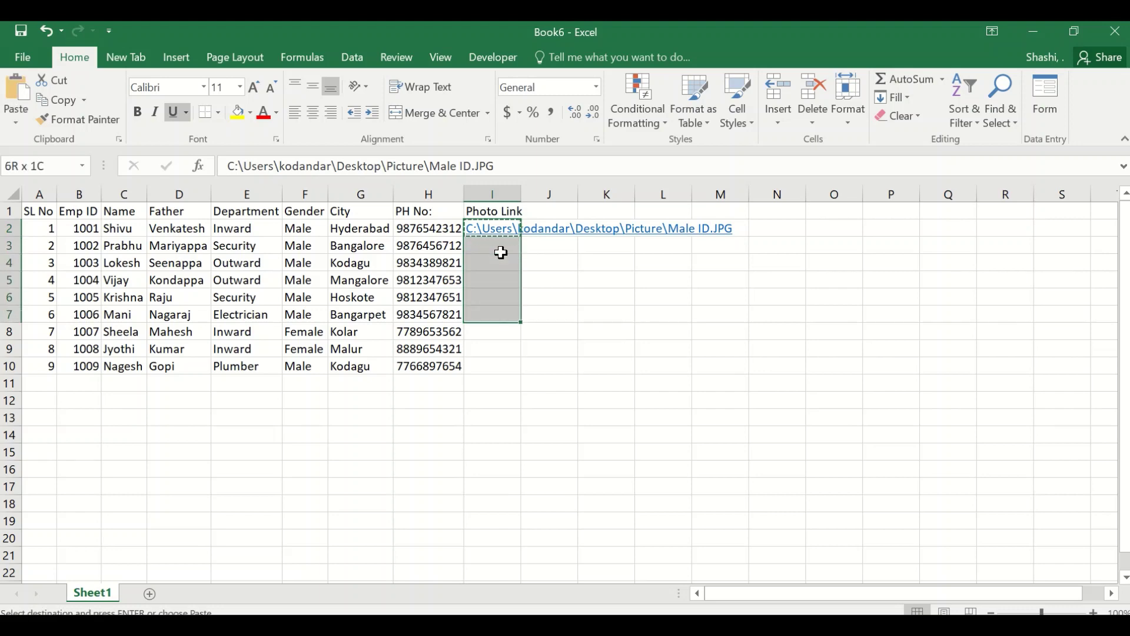
{"action": "key", "text": "ctrl+v"}
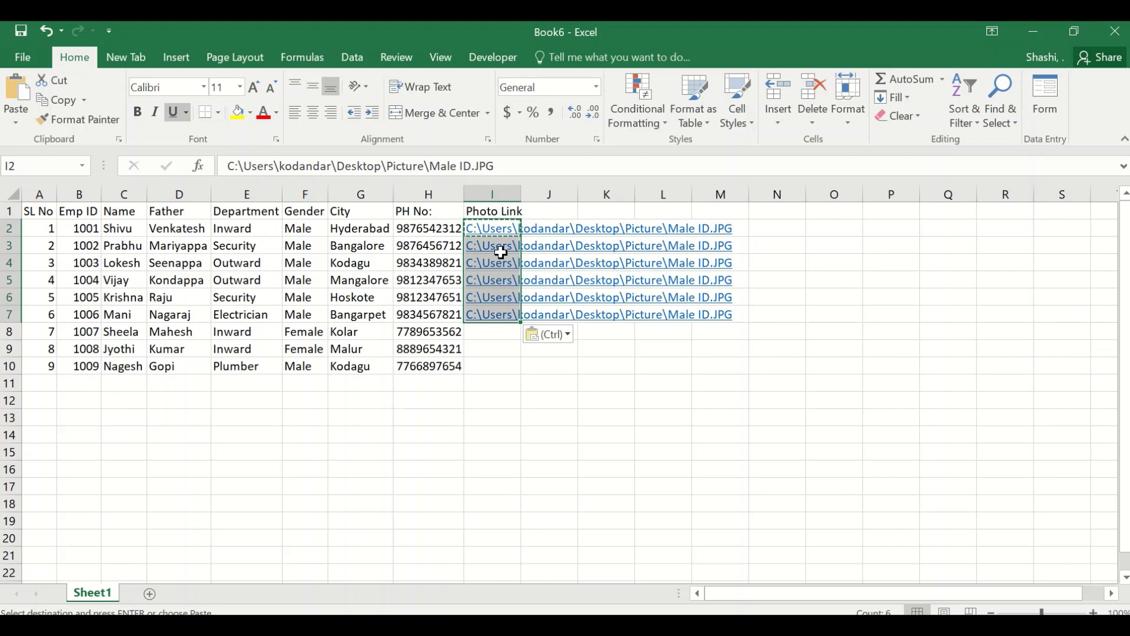
{"action": "left_click", "coordinate": [488, 333]}
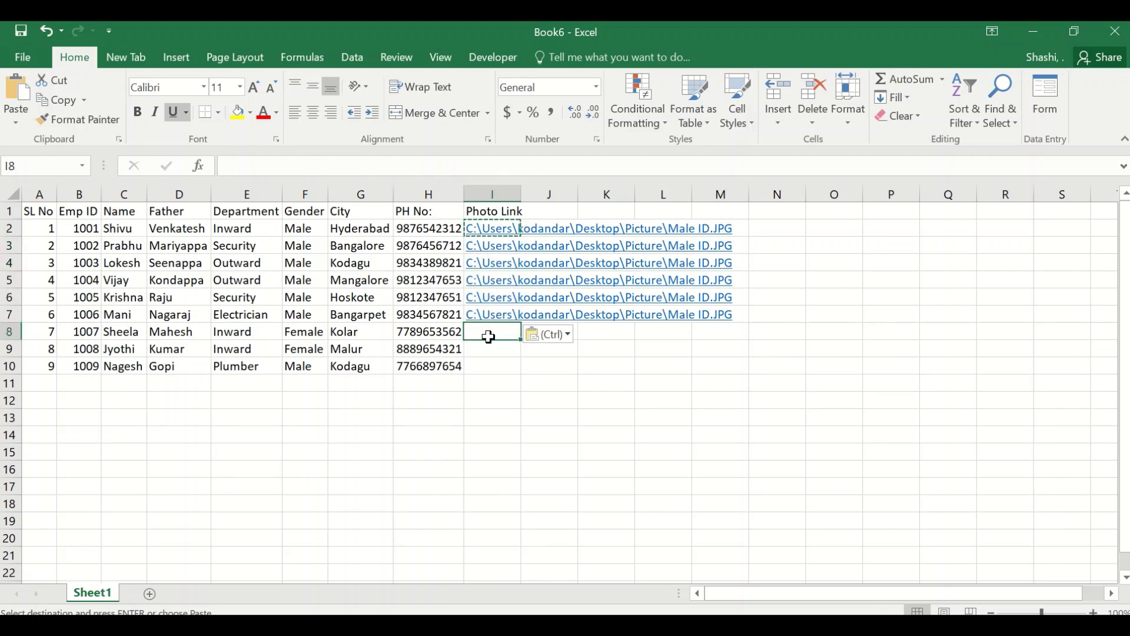
{"action": "left_click", "coordinate": [492, 367]}
{"action": "key", "text": "ctrl+v"}
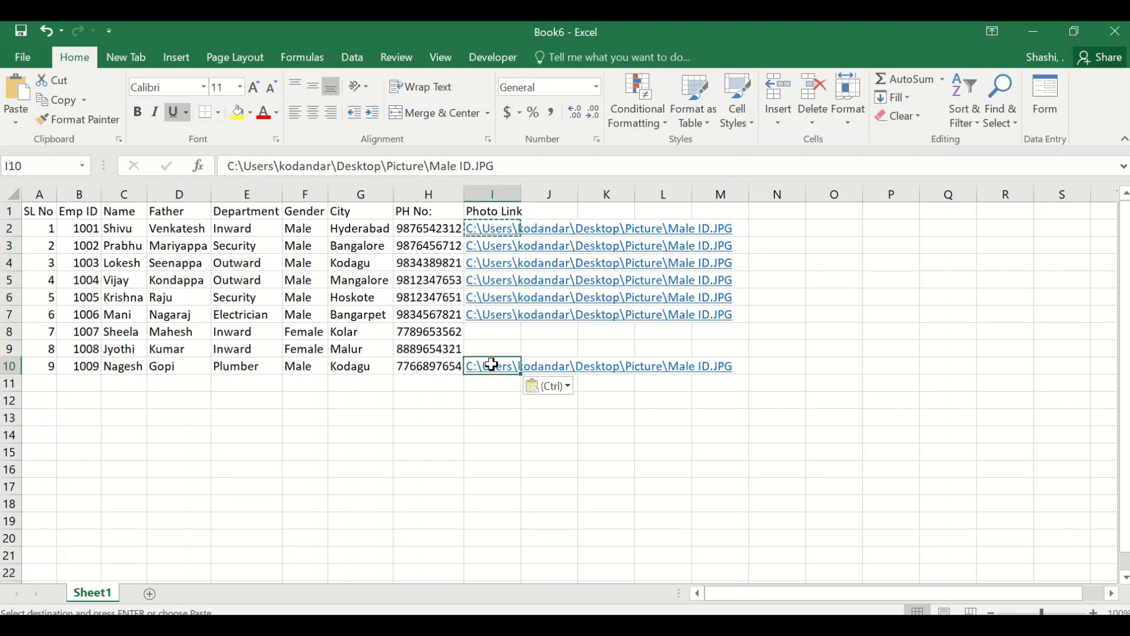
Insert a hyperlink in cell I8 to the female ID image in the Desktop's Picture folder
{"action": "left_click", "coordinate": [492, 331]}
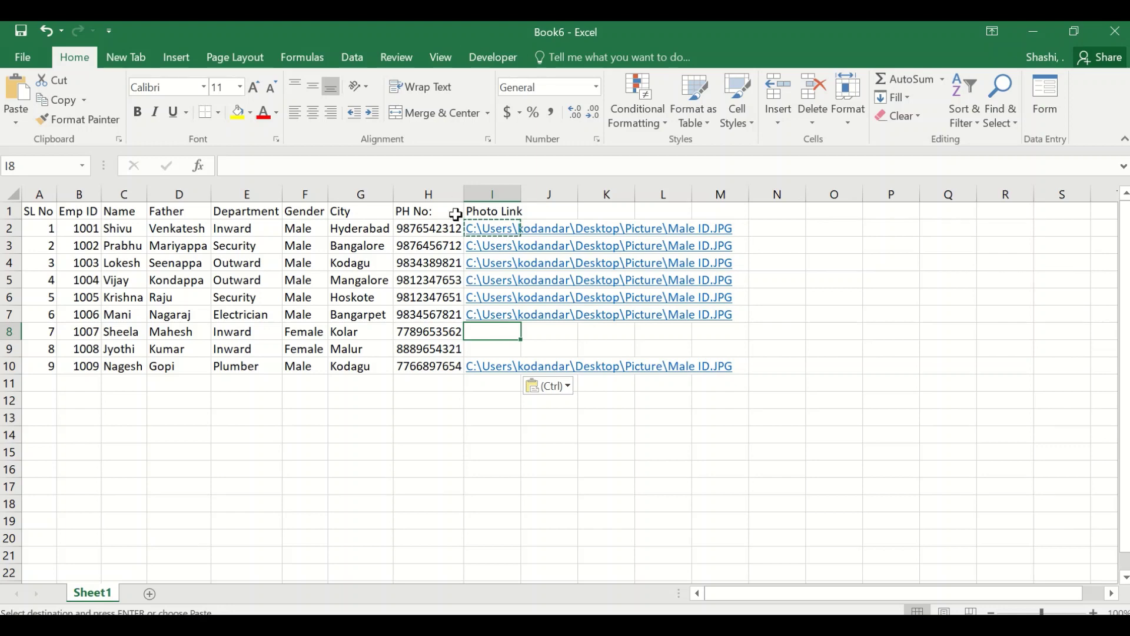
{"action": "key", "text": "ctrl+k"}
{"action": "left_click", "coordinate": [497, 319]}
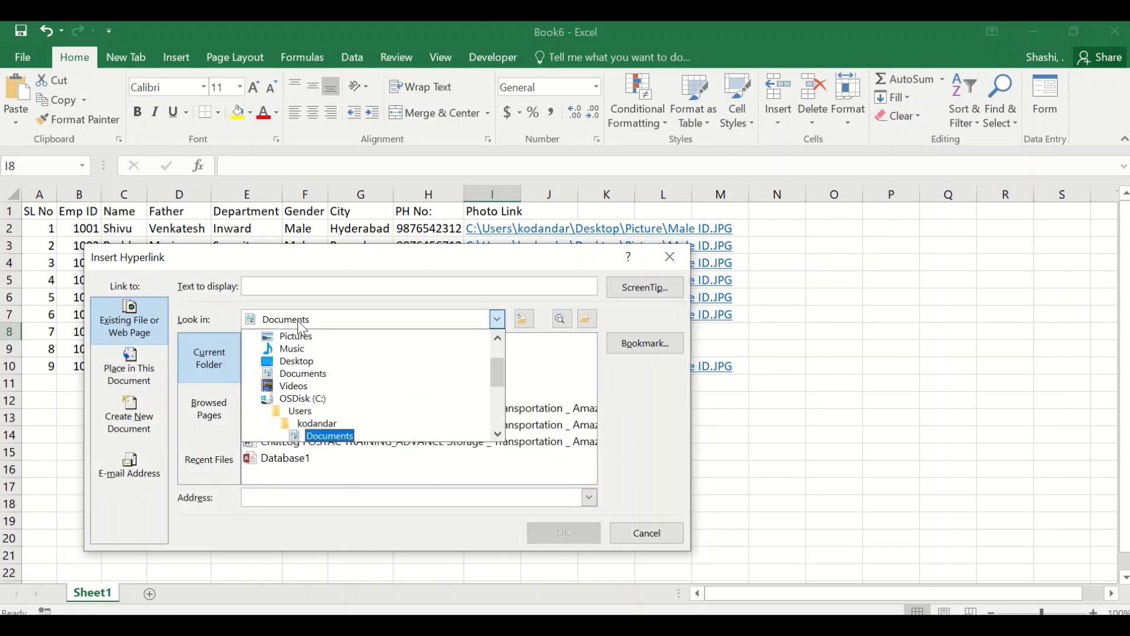
{"action": "left_click", "coordinate": [299, 361]}
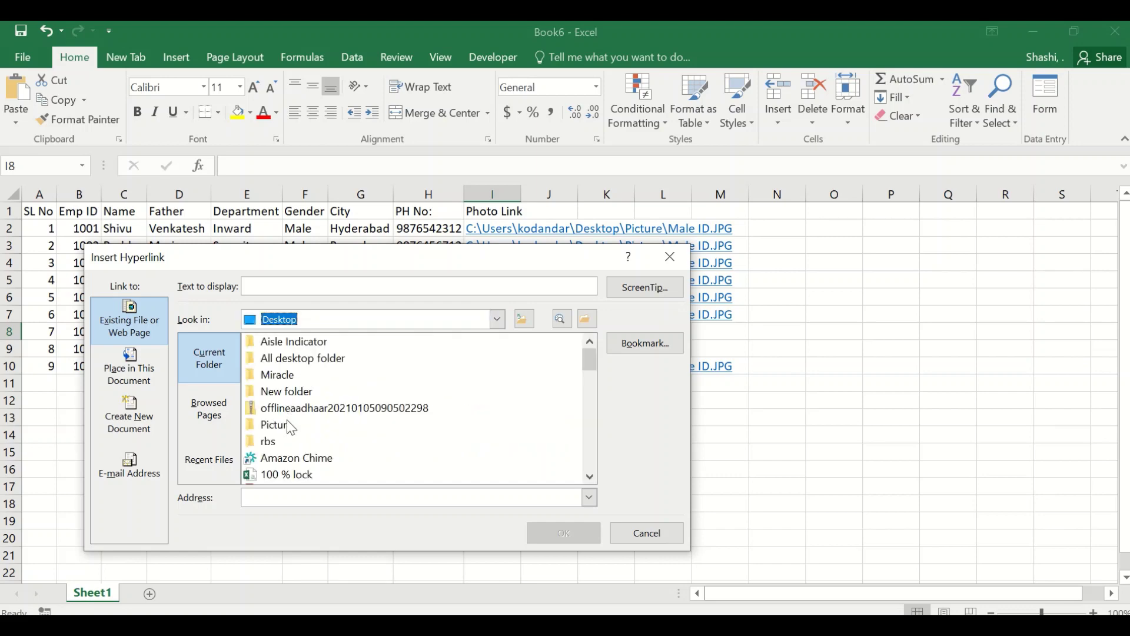
{"action": "double_click", "coordinate": [291, 426]}
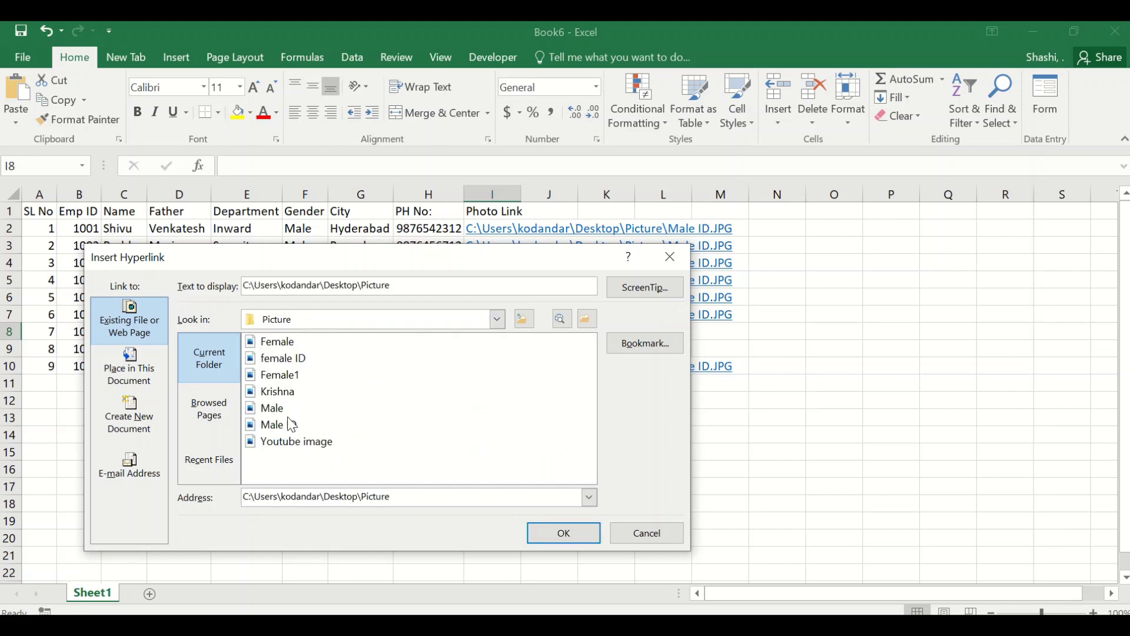
{"action": "double_click", "coordinate": [299, 361]}
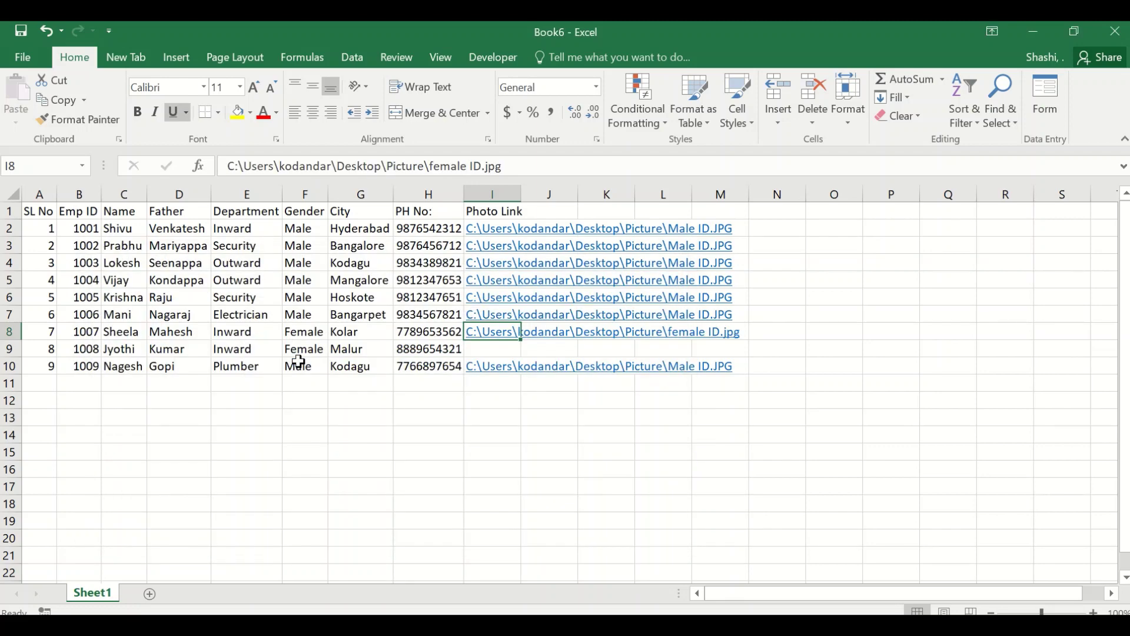
Copy the female ID photo link from I8 into cell I9
{"action": "key", "text": "ctrl+c"}
{"action": "left_click", "coordinate": [478, 351]}
{"action": "key", "text": "ctrl+v"}
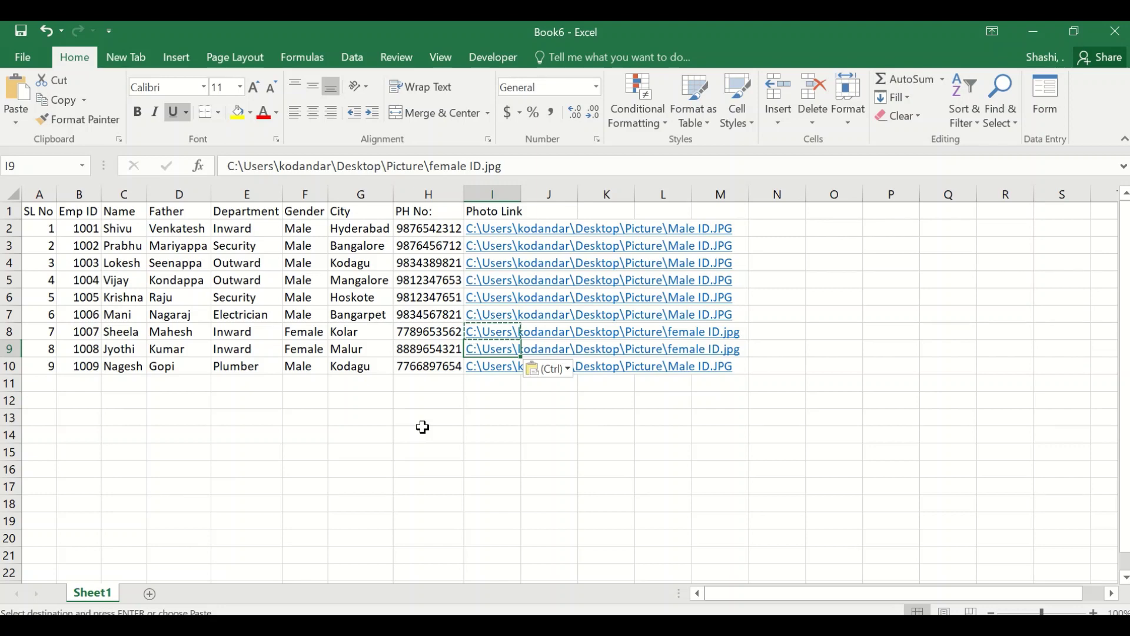
Save the workbook to the Desktop as an Excel Workbook named Id card1
{"action": "key", "text": "ctrl+s"}
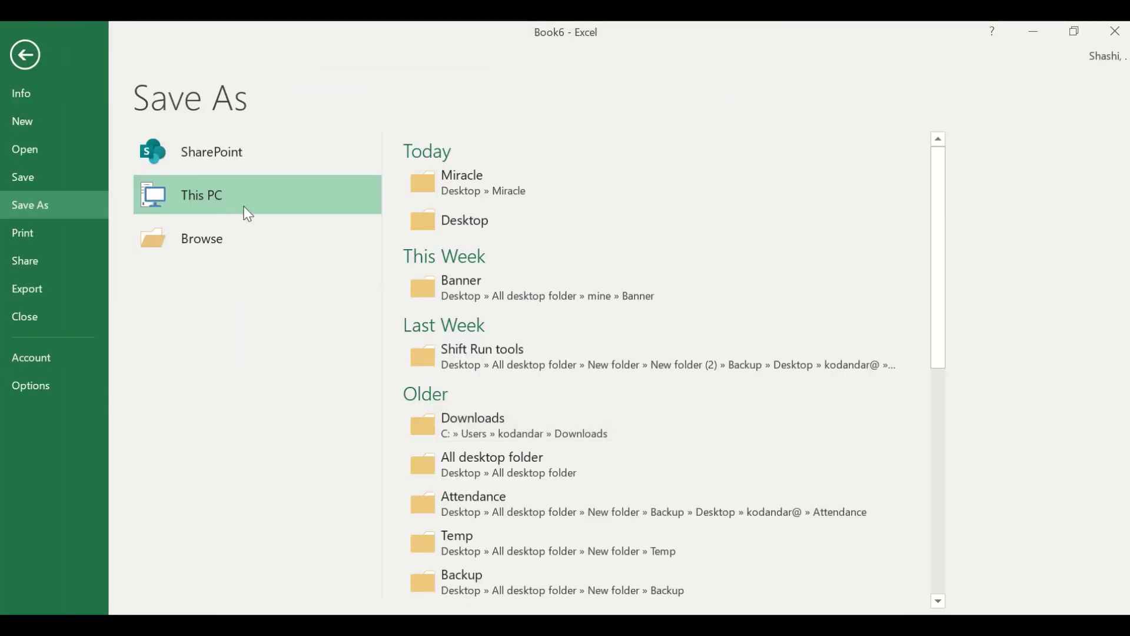
{"action": "left_click", "coordinate": [471, 220]}
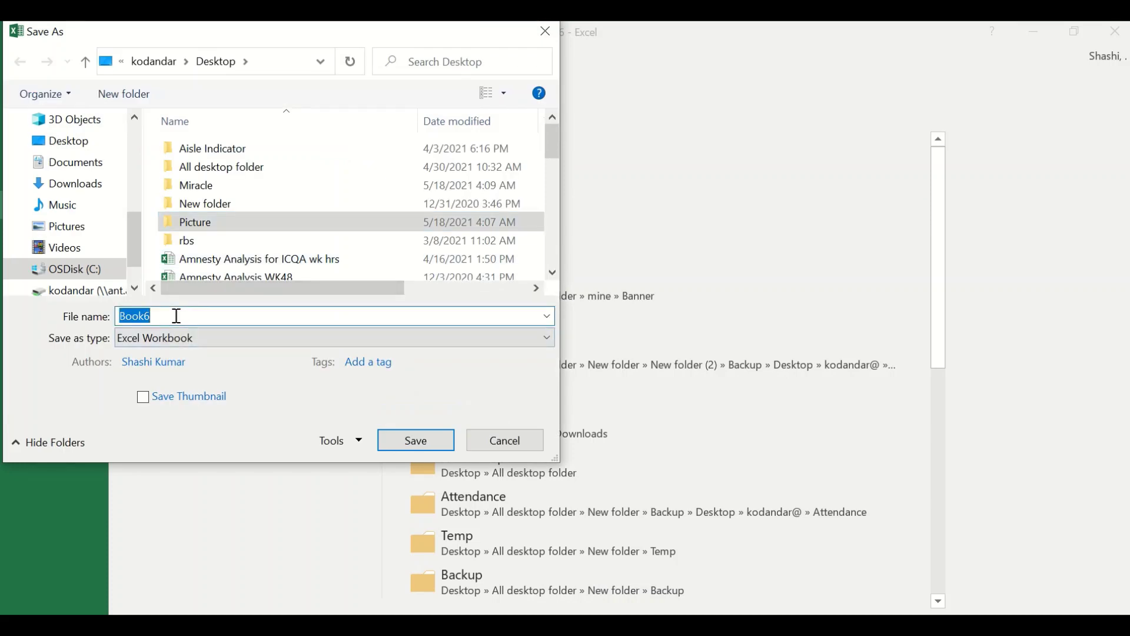
{"action": "type", "text": "Id"}
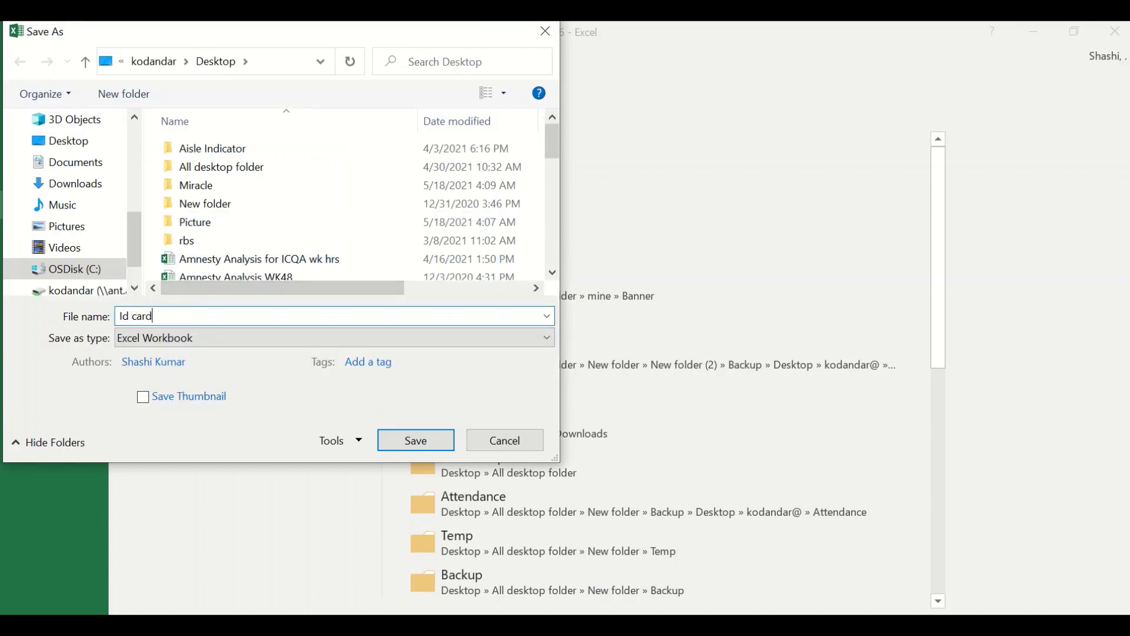
{"action": "type", "text": " card"}
{"action": "left_click", "coordinate": [68, 144]}
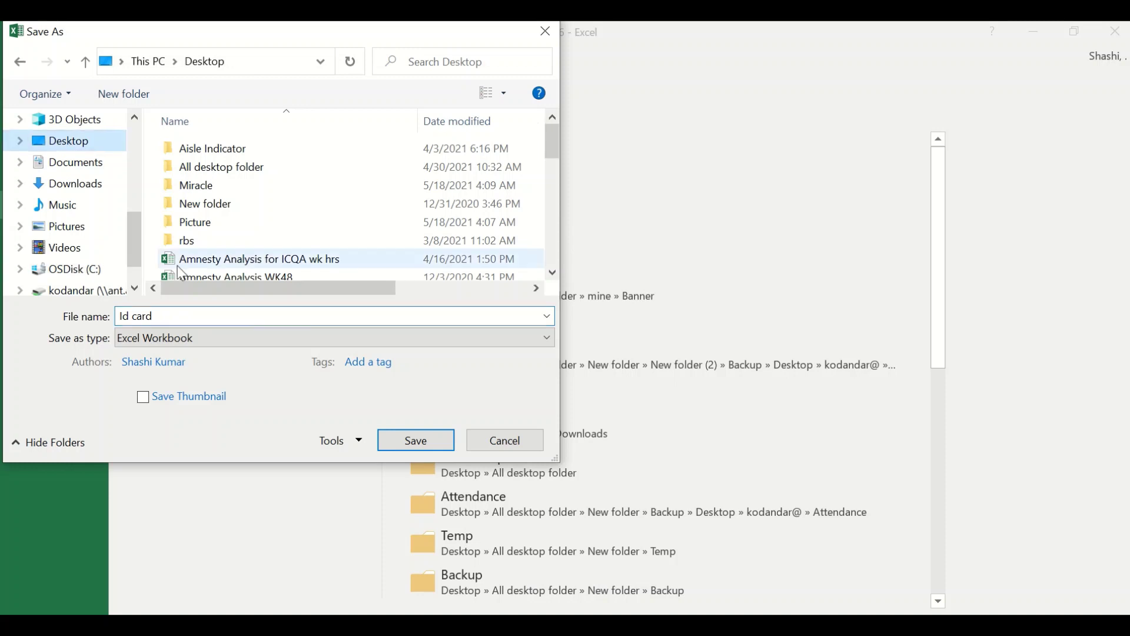
{"action": "left_click", "coordinate": [173, 315]}
{"action": "left_click", "coordinate": [172, 315]}
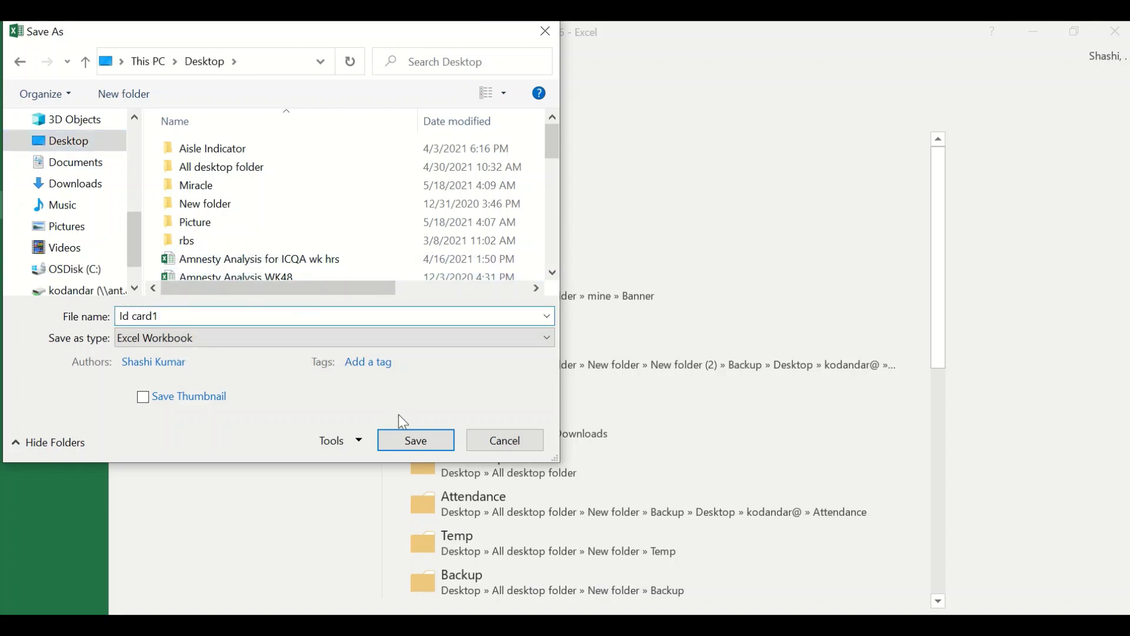
{"action": "left_click", "coordinate": [405, 438]}
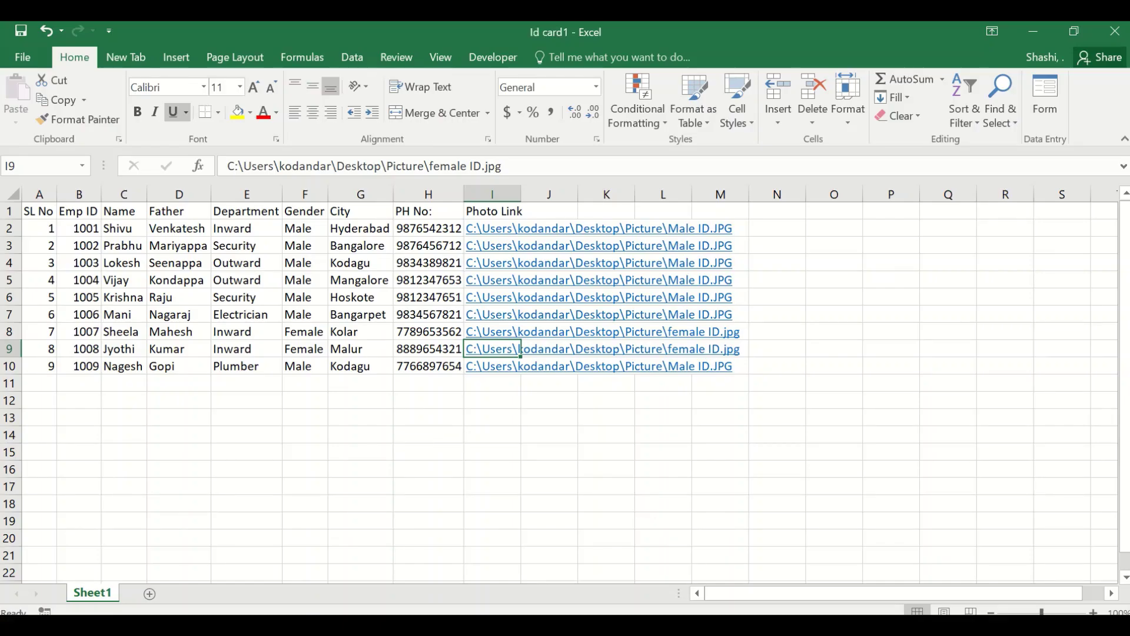
Switch to the blank Word document and insert a table with three columns and three rows
{"action": "key", "text": "alt+Tab"}
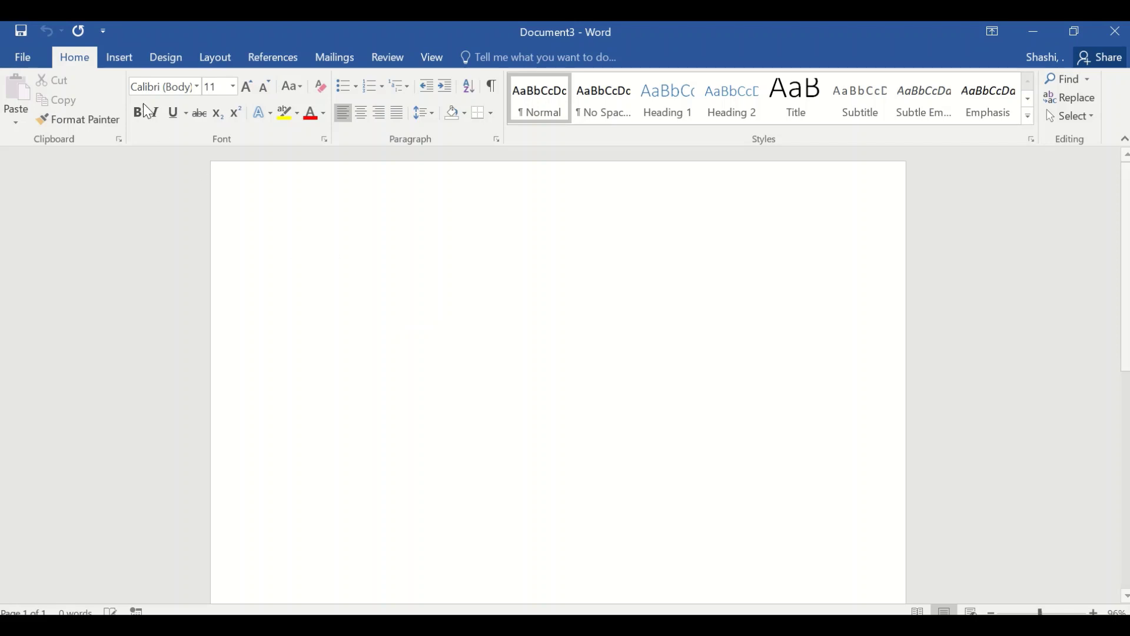
{"action": "left_click", "coordinate": [125, 62]}
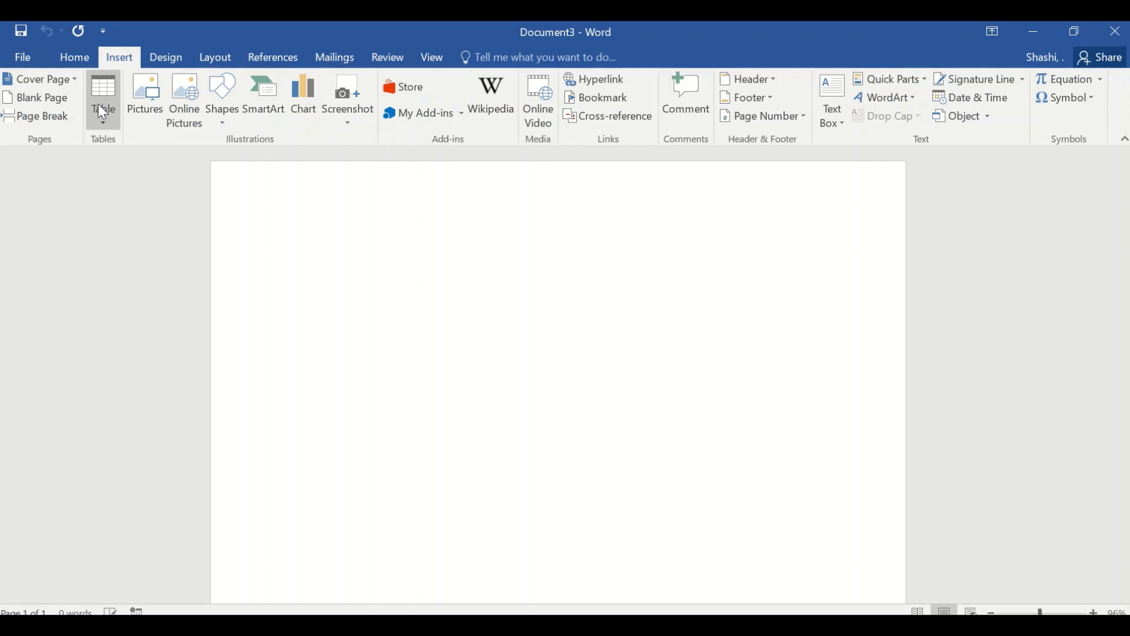
{"action": "left_click", "coordinate": [104, 124]}
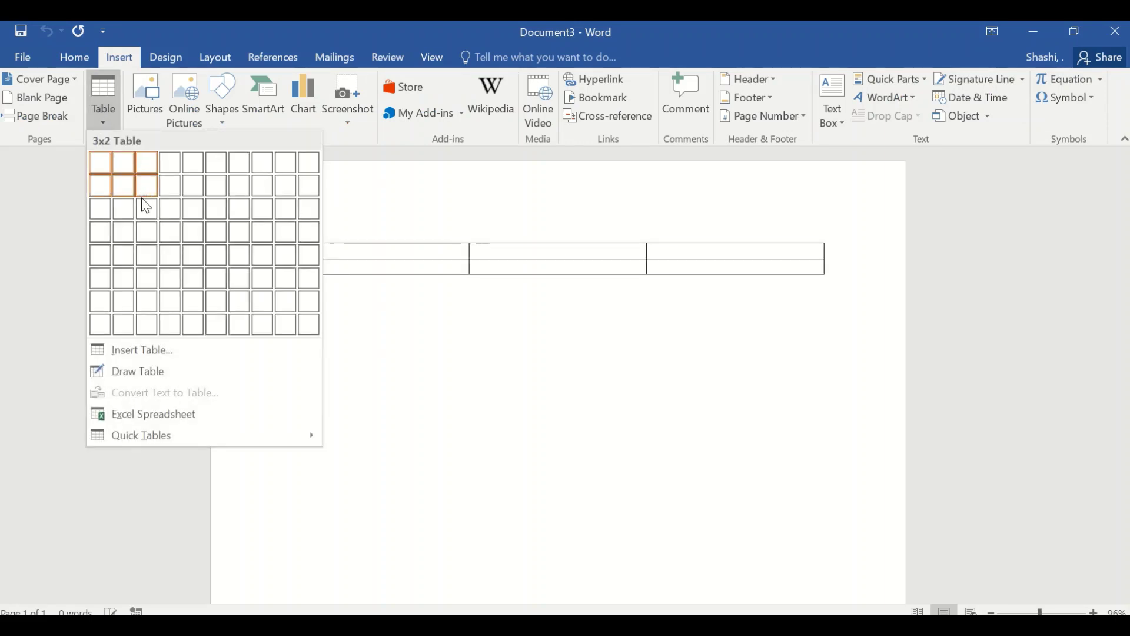
{"action": "left_click", "coordinate": [146, 214]}
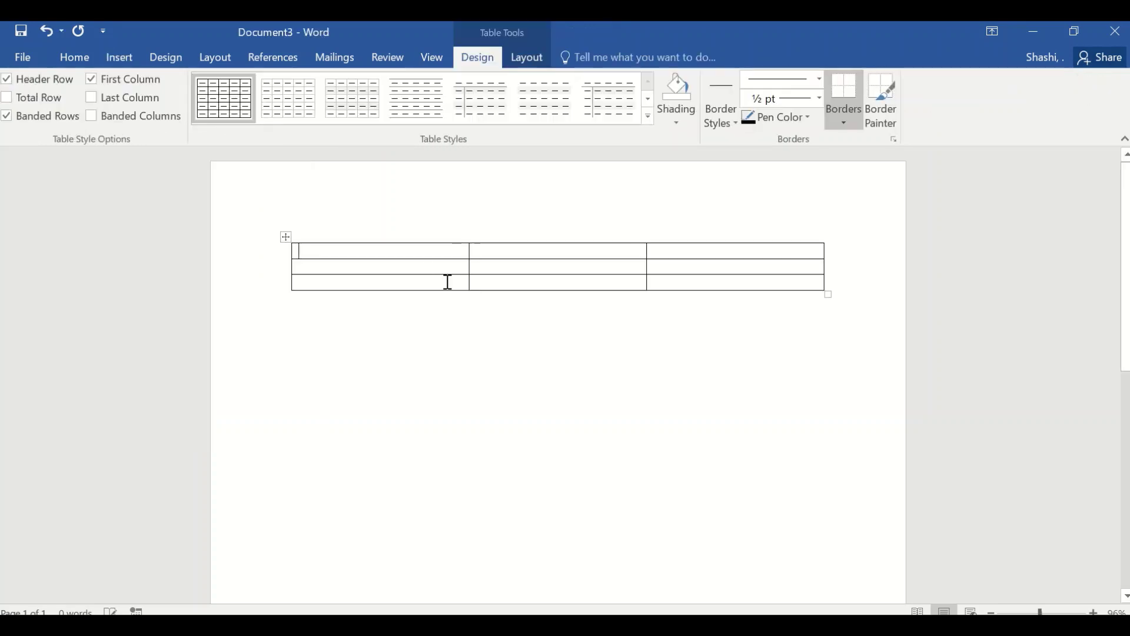
Set the row height of the entire table to 4"
{"action": "left_click", "coordinate": [286, 236]}
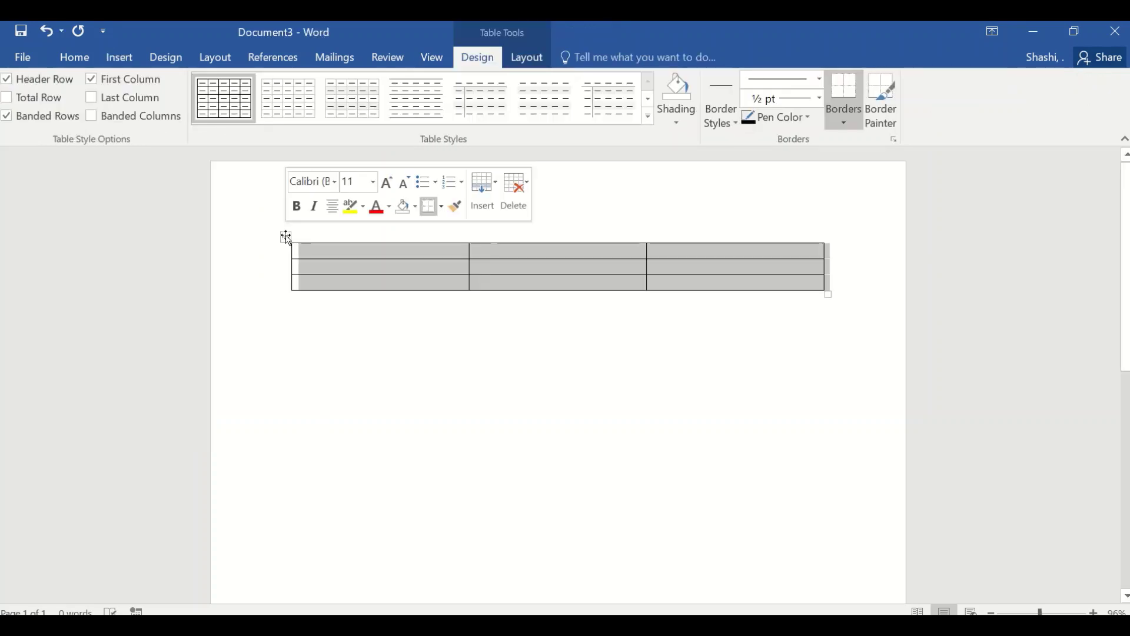
{"action": "left_click", "coordinate": [520, 57]}
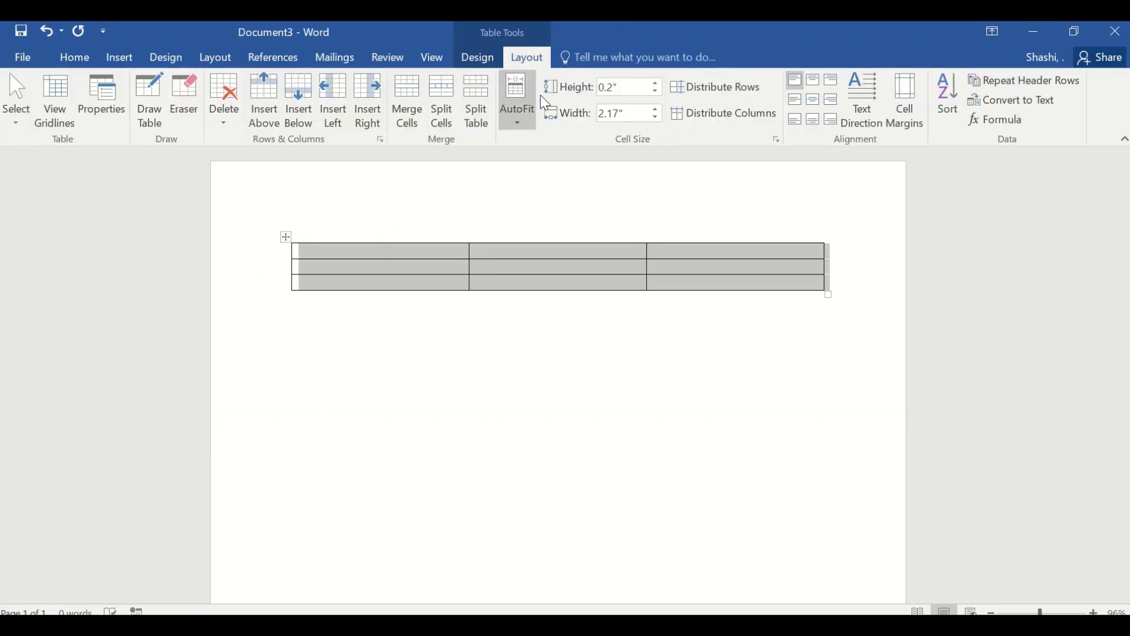
{"action": "left_click", "coordinate": [656, 85]}
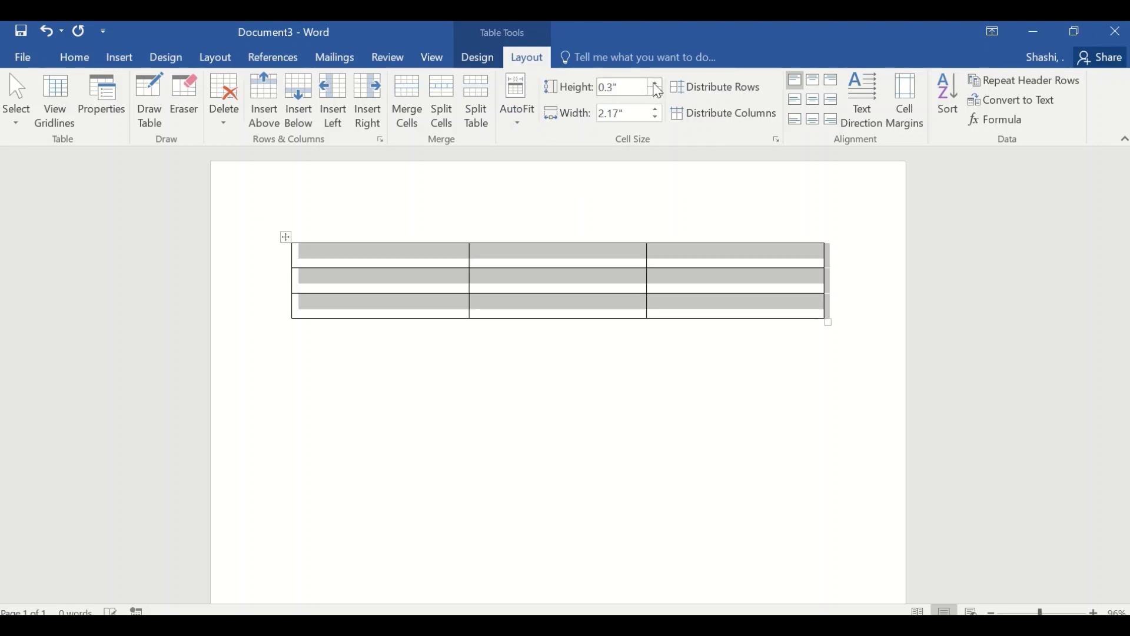
{"action": "left_click", "coordinate": [657, 84]}
{"action": "left_click", "coordinate": [656, 84]}
{"action": "left_click", "coordinate": [657, 85]}
{"action": "left_click", "coordinate": [657, 85]}
{"action": "left_click", "coordinate": [656, 84]}
{"action": "left_click", "coordinate": [656, 84]}
{"action": "left_click", "coordinate": [656, 84]}
{"action": "left_click", "coordinate": [656, 84]}
{"action": "left_click", "coordinate": [656, 84]}
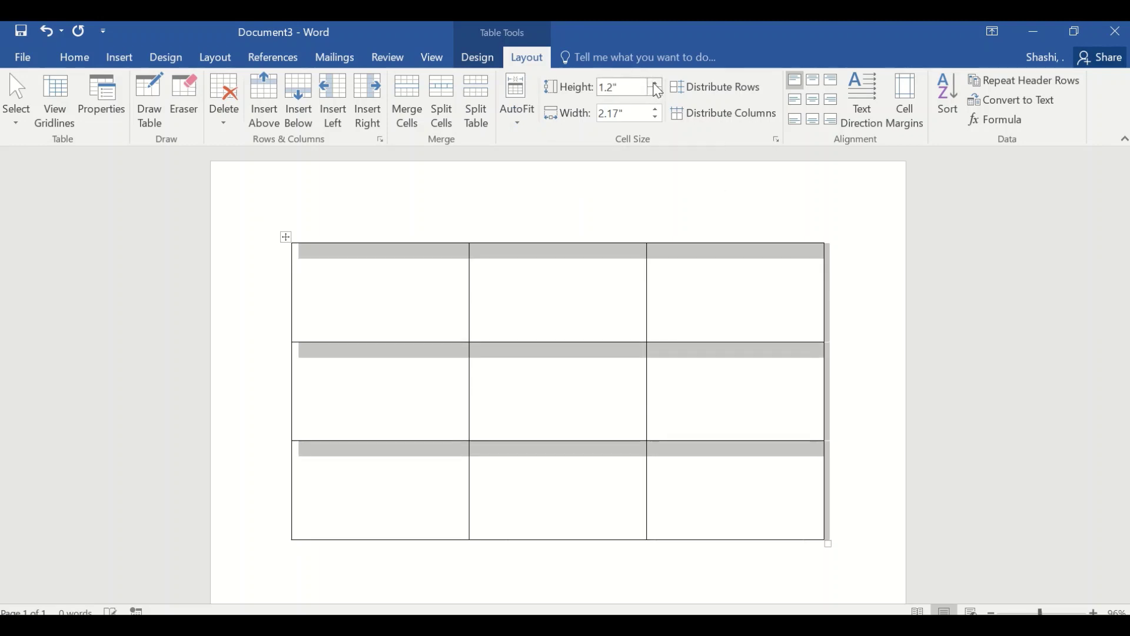
{"action": "left_click", "coordinate": [656, 84]}
{"action": "left_click", "coordinate": [656, 84]}
{"action": "left_click", "coordinate": [656, 84]}
{"action": "left_click", "coordinate": [657, 84]}
{"action": "left_click", "coordinate": [656, 84]}
{"action": "left_click", "coordinate": [657, 84]}
{"action": "left_click", "coordinate": [657, 85]}
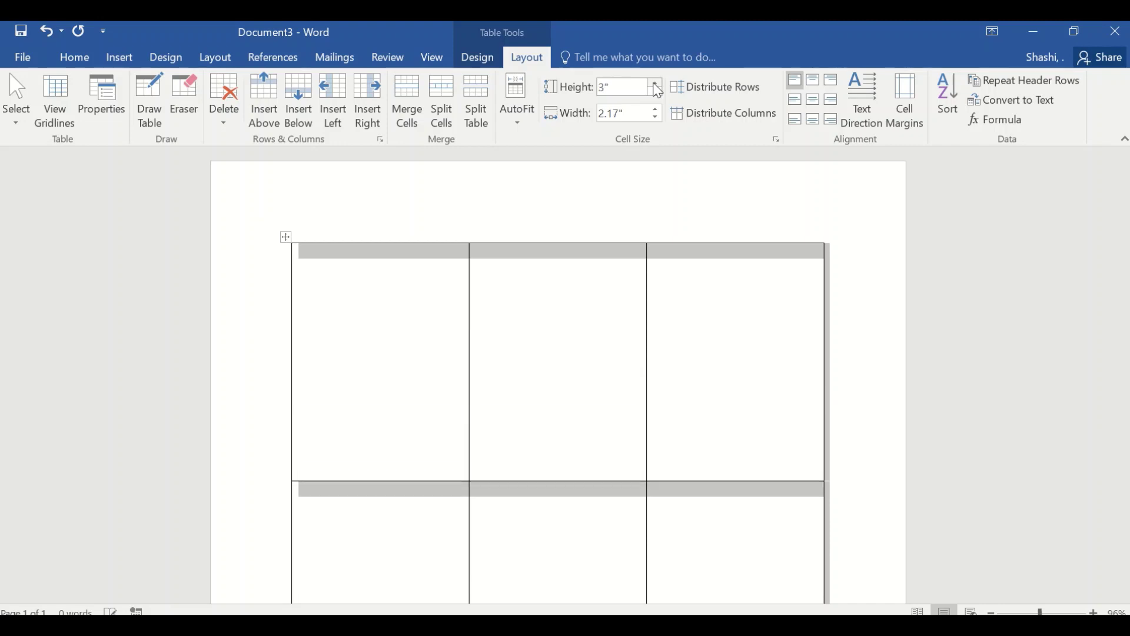
{"action": "left_click", "coordinate": [657, 84]}
{"action": "left_click", "coordinate": [657, 84]}
{"action": "scroll", "coordinate": [696, 351], "scroll_direction": "down", "scroll_amount": 5}
{"action": "scroll", "coordinate": [696, 351], "scroll_direction": "down", "scroll_amount": 3}
{"action": "scroll", "coordinate": [697, 351], "scroll_direction": "up", "scroll_amount": 8}
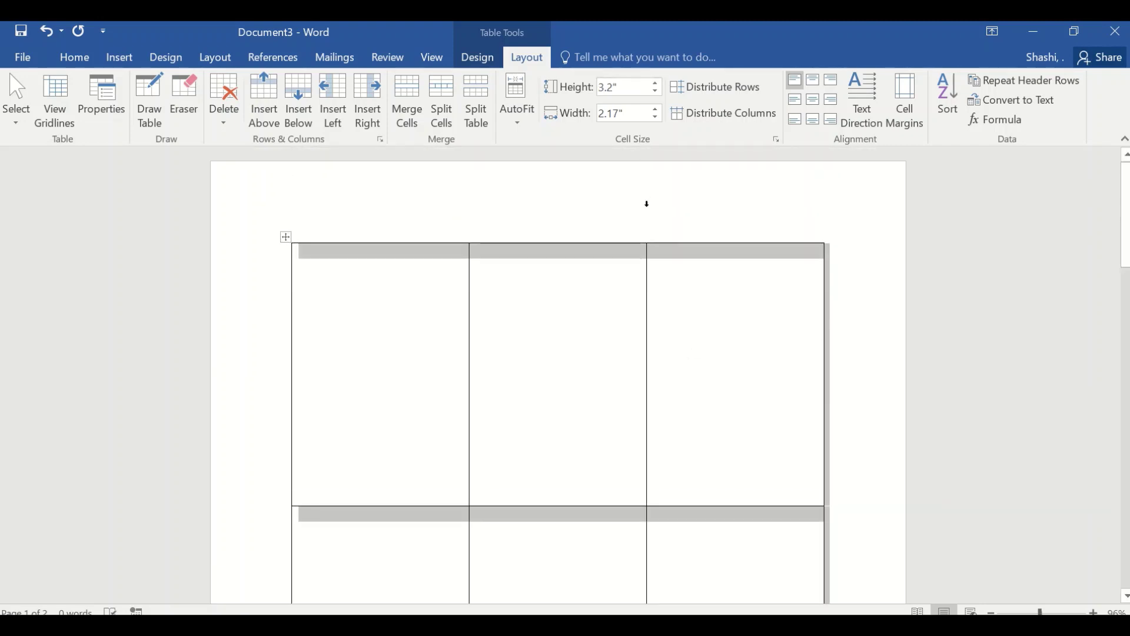
{"action": "left_click", "coordinate": [657, 84]}
{"action": "left_click", "coordinate": [657, 84]}
{"action": "left_click", "coordinate": [657, 84]}
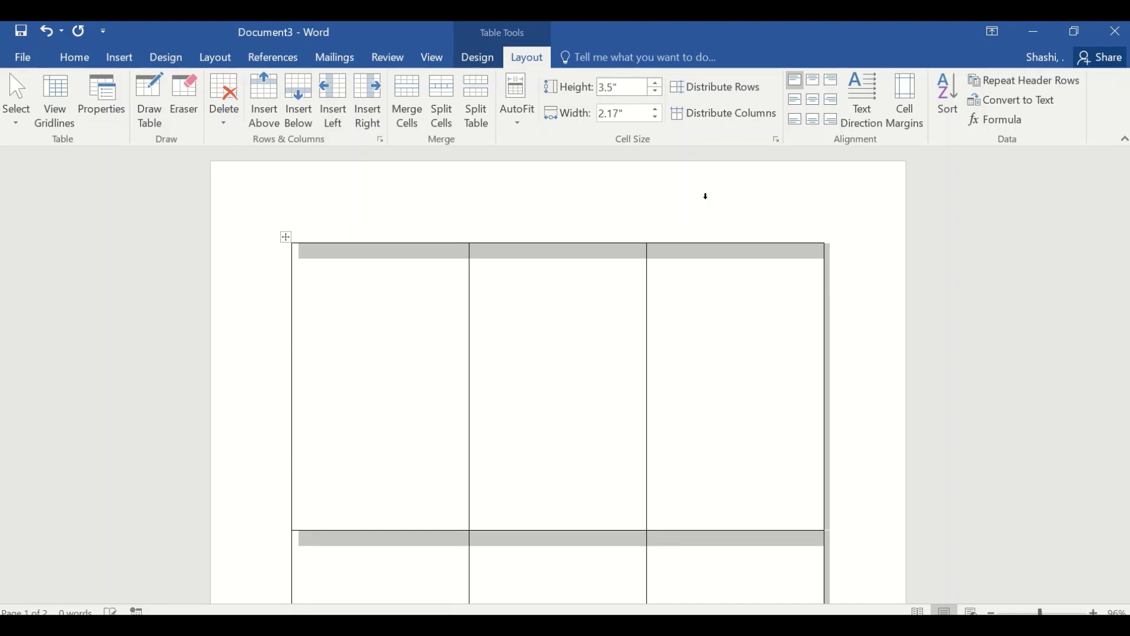
{"action": "scroll", "coordinate": [738, 323], "scroll_direction": "down", "scroll_amount": 6}
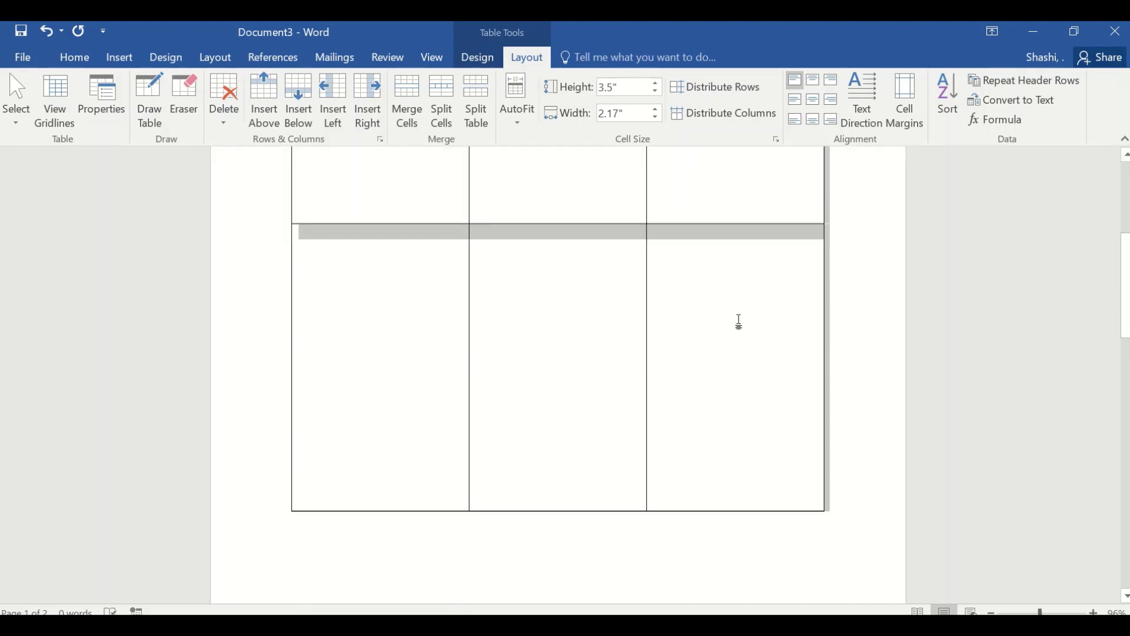
{"action": "left_click", "coordinate": [657, 84]}
{"action": "left_click", "coordinate": [657, 84]}
{"action": "left_click", "coordinate": [657, 84]}
{"action": "left_click", "coordinate": [657, 85]}
{"action": "left_click", "coordinate": [657, 85]}
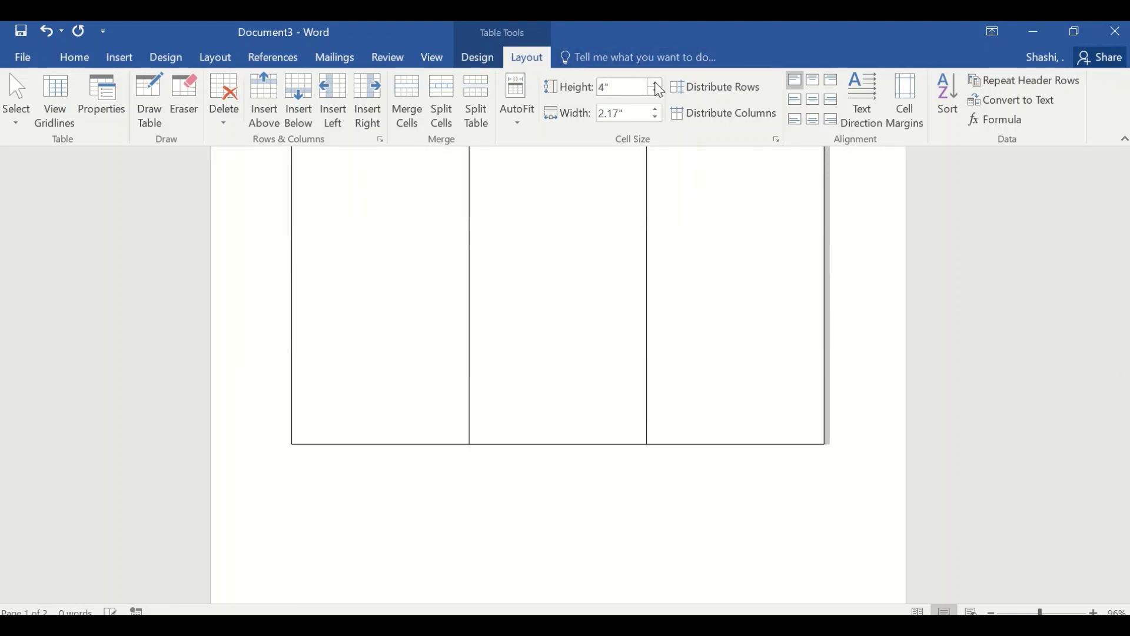
Set the row height of the entire table to 2.9"
{"action": "left_click", "coordinate": [657, 85]}
{"action": "scroll", "coordinate": [665, 363], "scroll_direction": "up", "scroll_amount": 1}
{"action": "scroll", "coordinate": [665, 363], "scroll_direction": "down", "scroll_amount": 5}
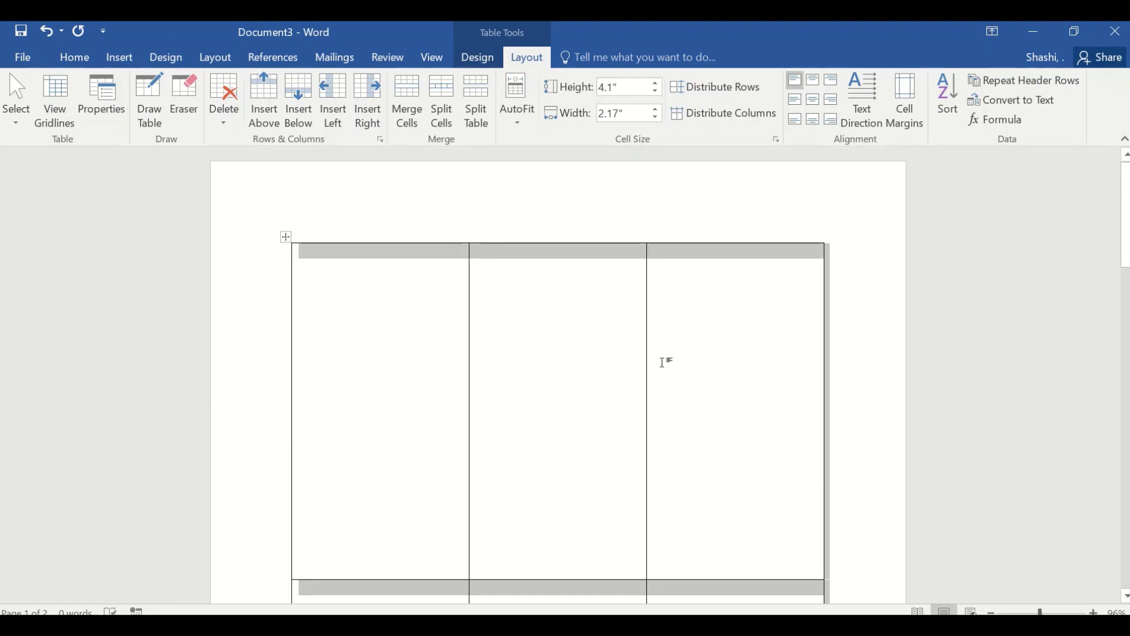
{"action": "scroll", "coordinate": [666, 363], "scroll_direction": "down", "scroll_amount": 5}
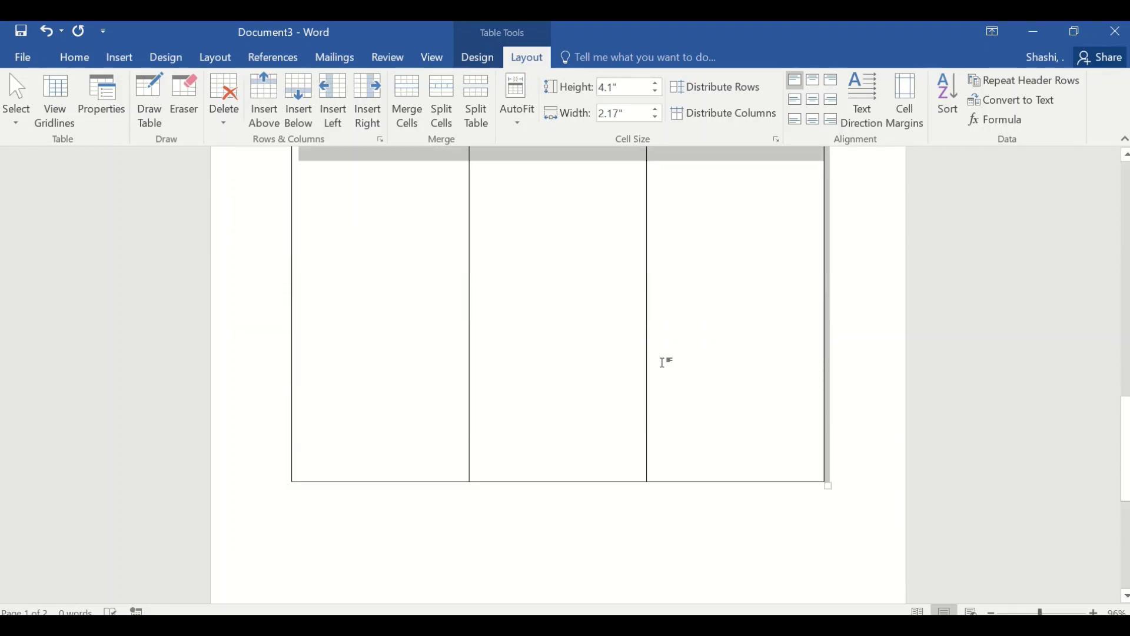
{"action": "left_click", "coordinate": [658, 93]}
{"action": "left_click", "coordinate": [657, 93]}
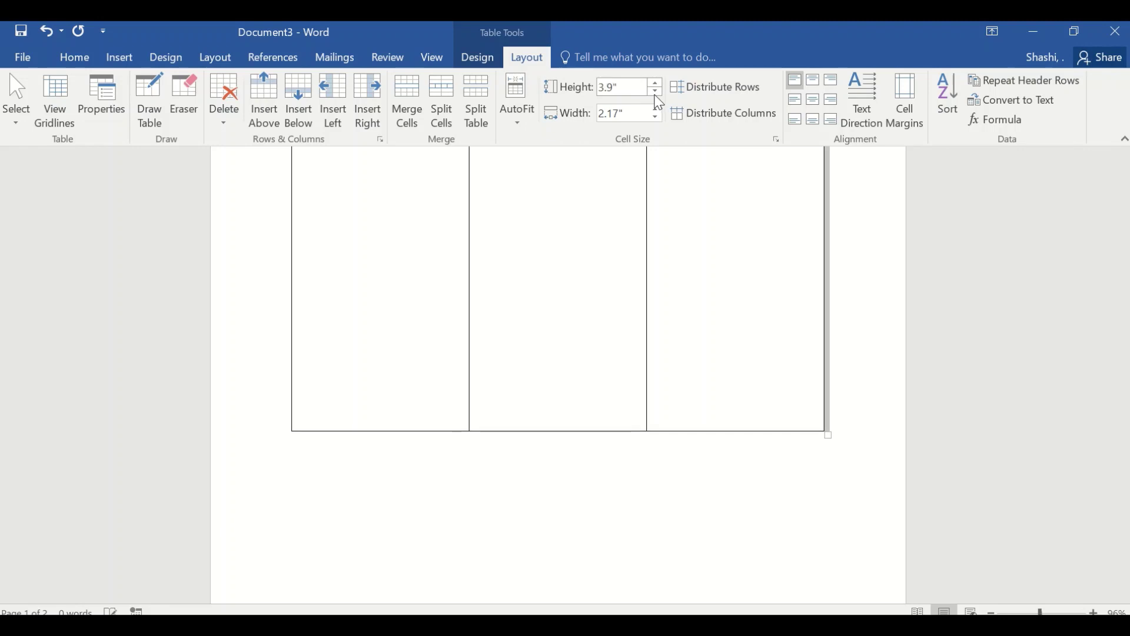
{"action": "left_click", "coordinate": [658, 93]}
{"action": "left_click", "coordinate": [657, 93]}
{"action": "left_click", "coordinate": [657, 93]}
{"action": "left_click", "coordinate": [658, 93]}
{"action": "left_click", "coordinate": [659, 100]}
{"action": "left_click", "coordinate": [659, 100]}
{"action": "left_click", "coordinate": [659, 100]}
{"action": "left_click", "coordinate": [659, 100]}
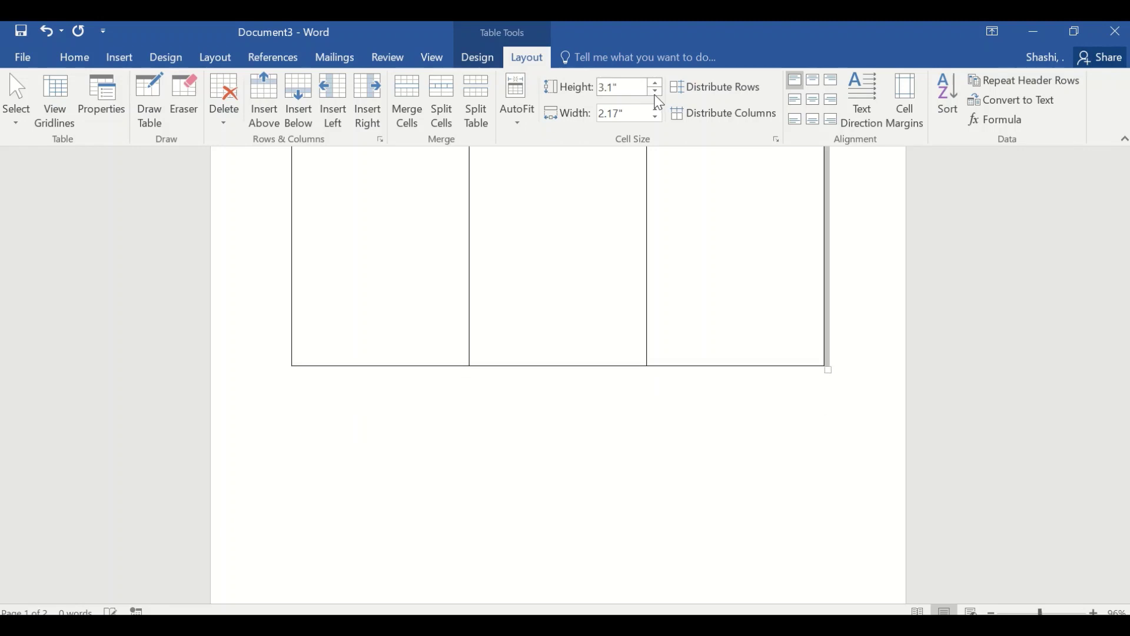
{"action": "left_click", "coordinate": [659, 100]}
{"action": "left_click", "coordinate": [659, 100]}
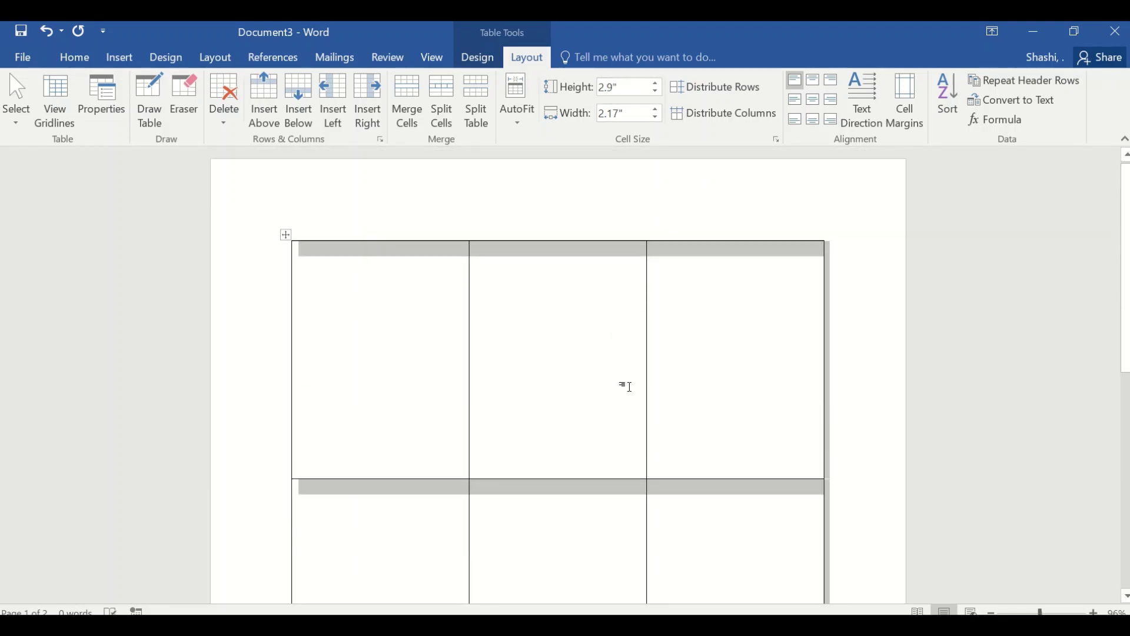
{"action": "left_click", "coordinate": [344, 263]}
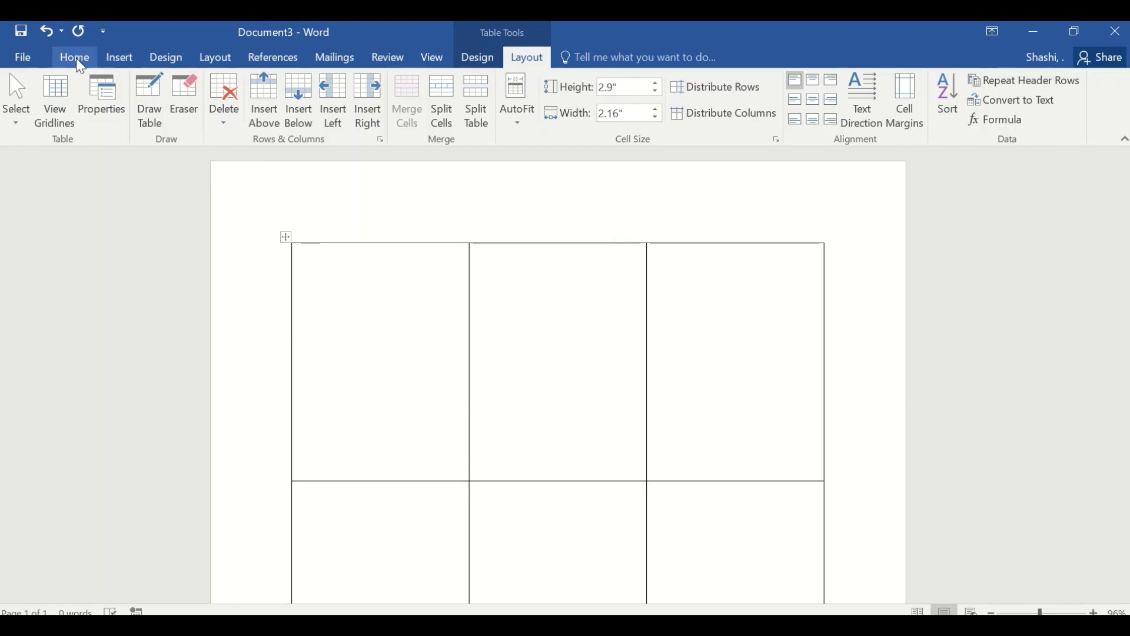
Draw a rectangle about 0.69" high and 2.06" wide across the top of the first table cell and fill it with orange
{"action": "left_click", "coordinate": [120, 57]}
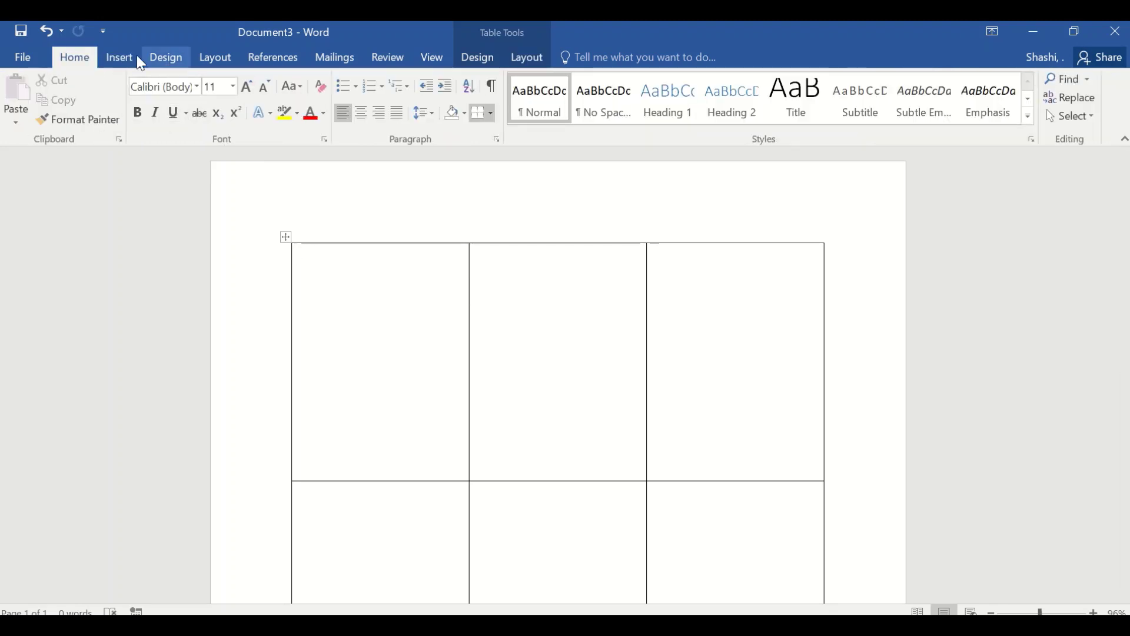
{"action": "left_click", "coordinate": [120, 58]}
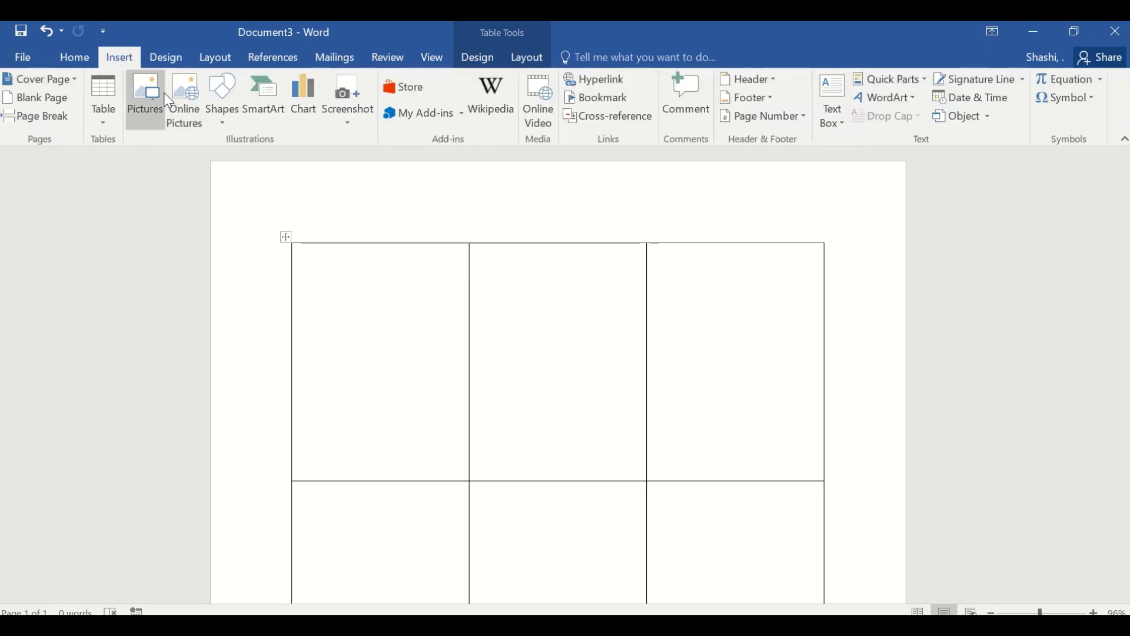
{"action": "left_click", "coordinate": [222, 125]}
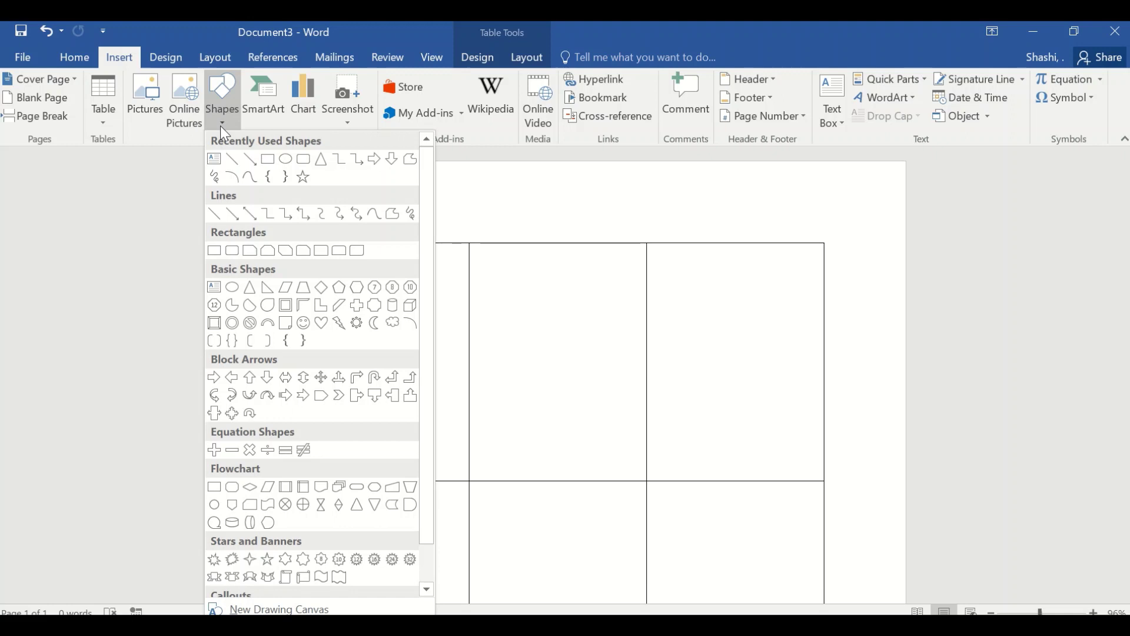
{"action": "left_click", "coordinate": [268, 159]}
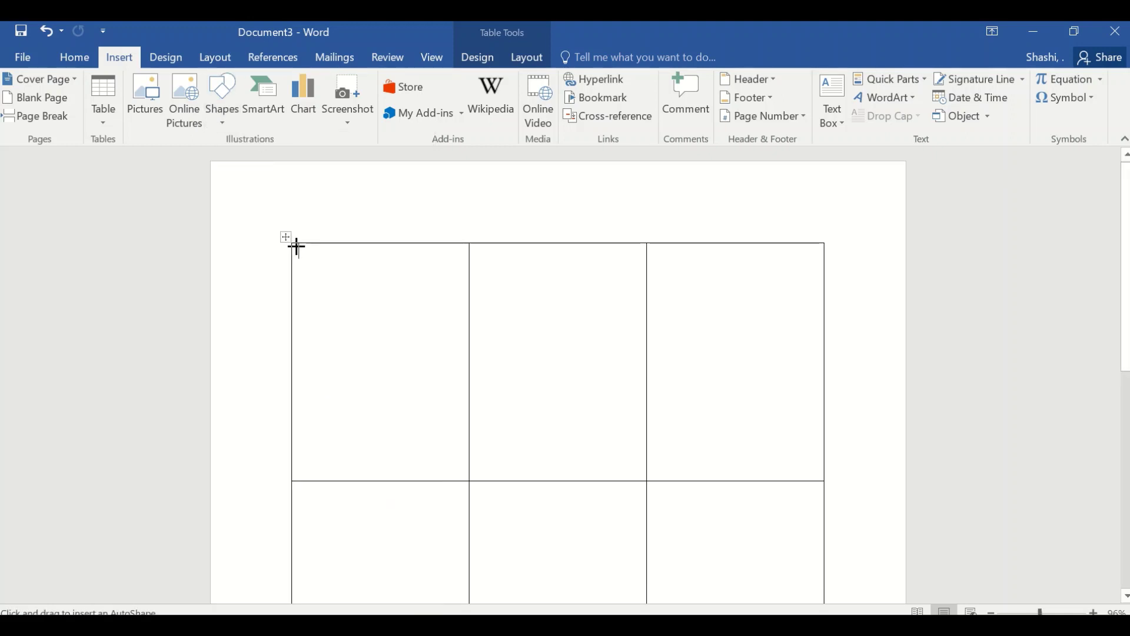
{"action": "left_click_drag", "start_coordinate": [298, 247], "coordinate": [466, 304]}
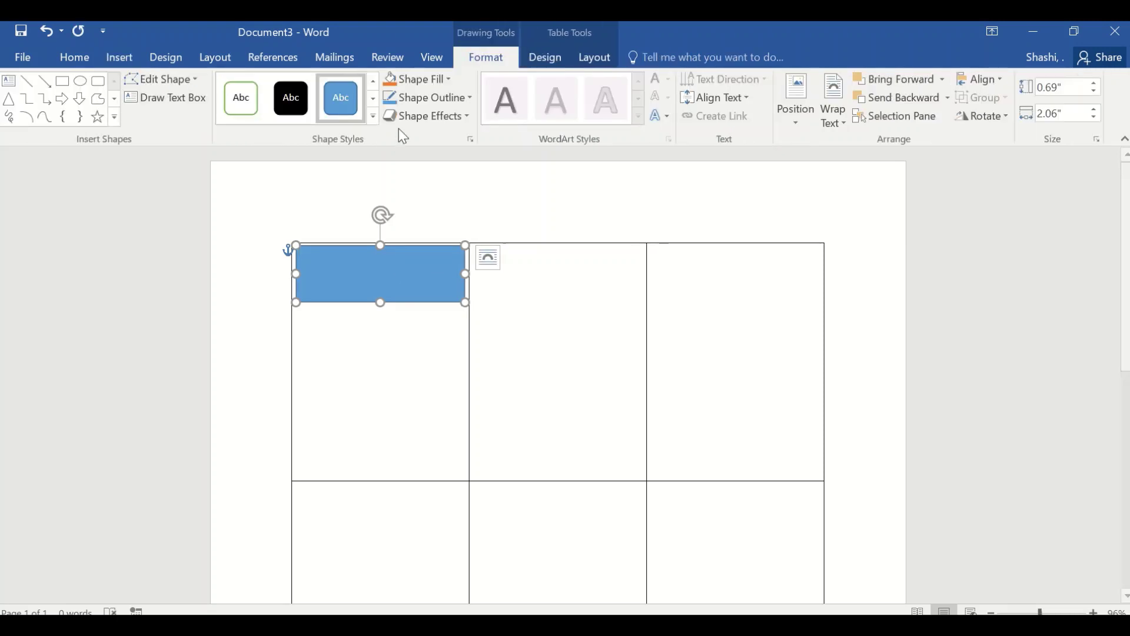
{"action": "left_click", "coordinate": [432, 80]}
{"action": "left_click", "coordinate": [463, 114]}
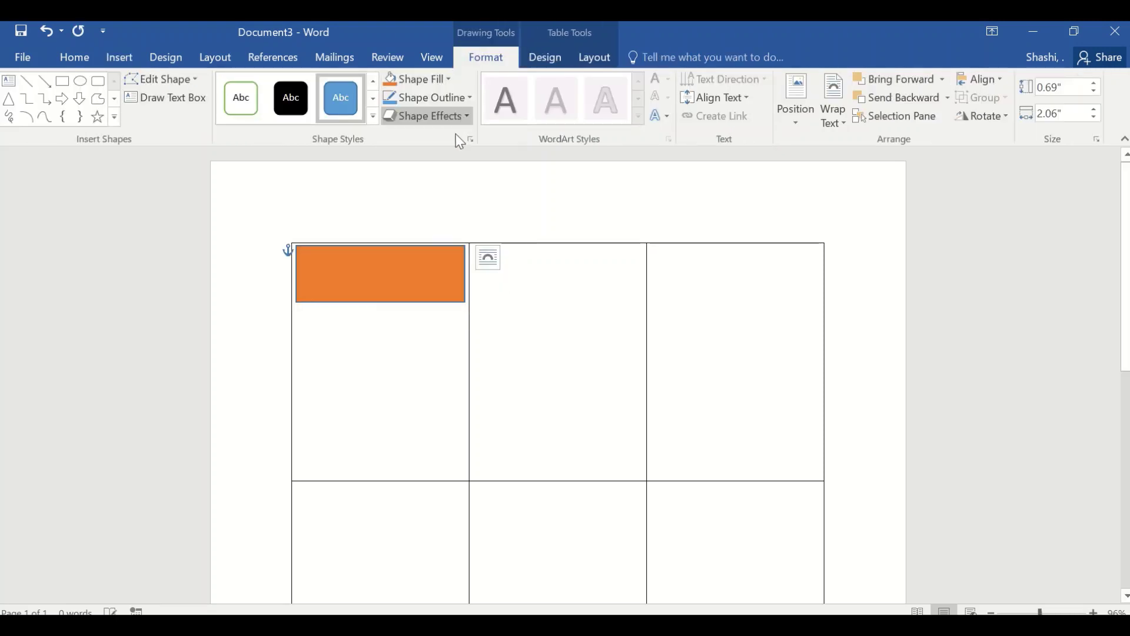
Add the text "Sai Lakshmi Garments" with "Address" on a second line inside the orange rectangle
{"action": "right_click", "coordinate": [384, 276]}
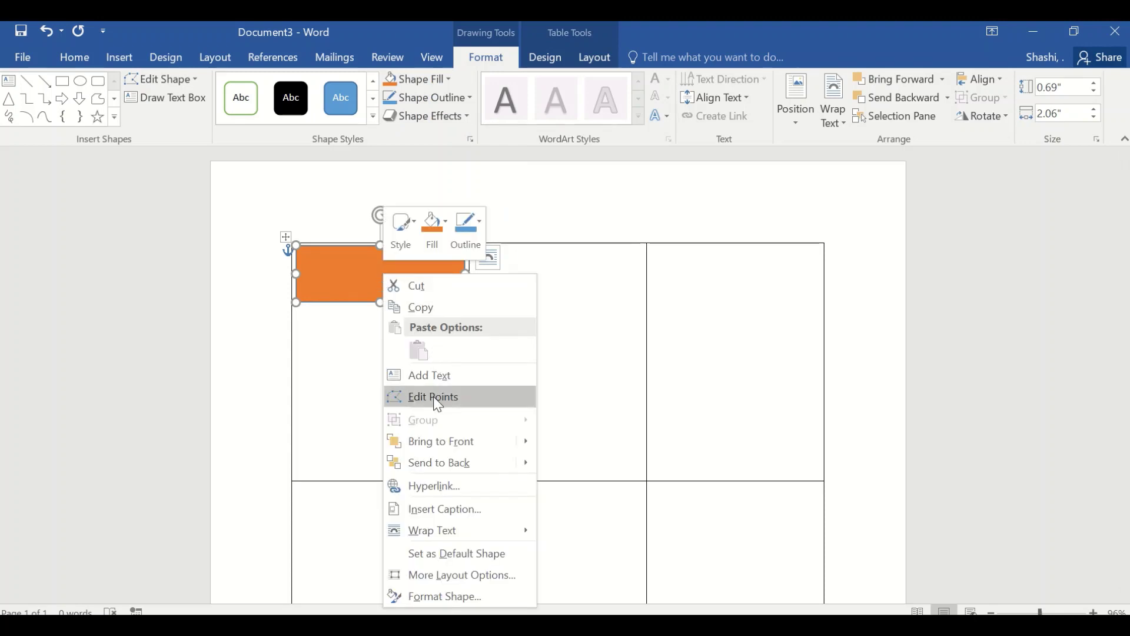
{"action": "left_click", "coordinate": [433, 381]}
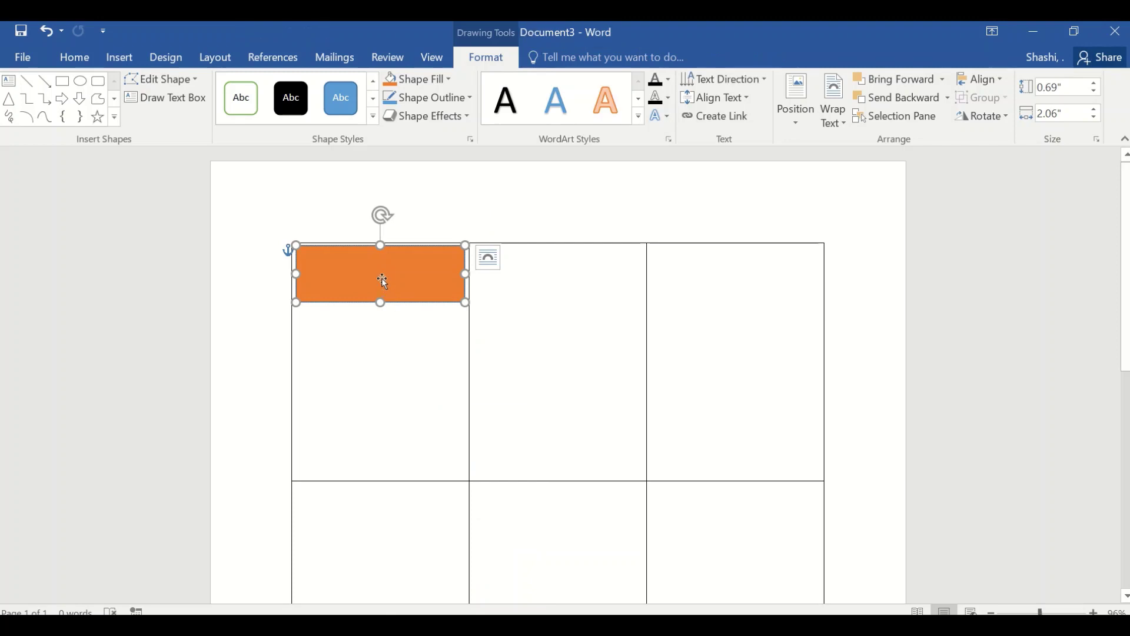
{"action": "type", "text": "Sai"}
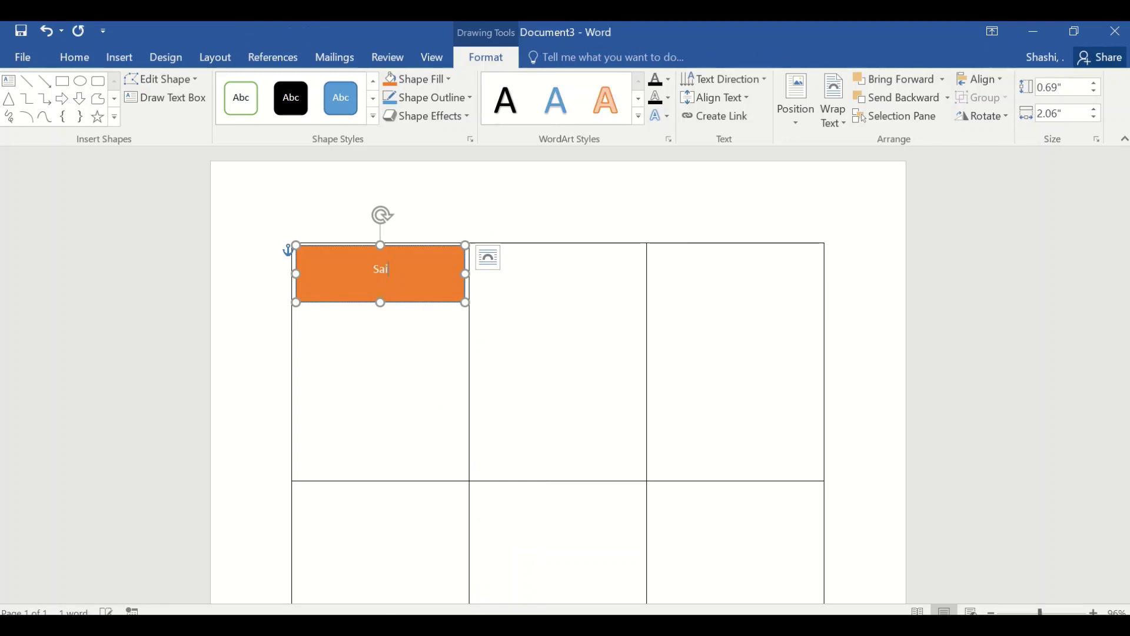
{"action": "type", "text": " Lakshimi Ga"}
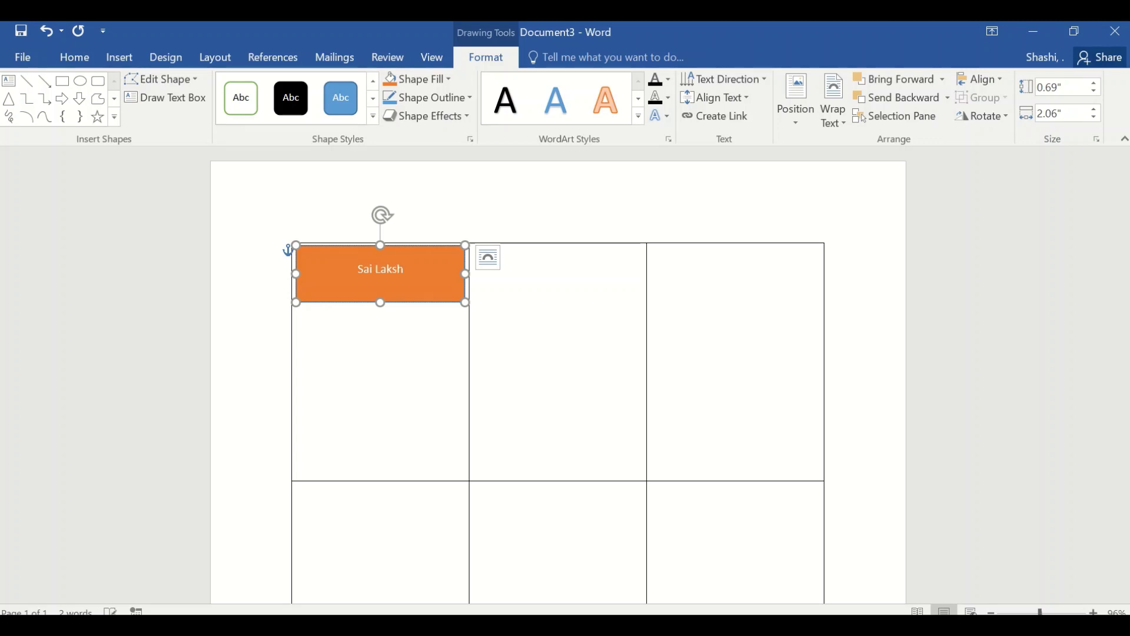
{"action": "type", "text": "rments"}
{"action": "key", "text": "Return"}
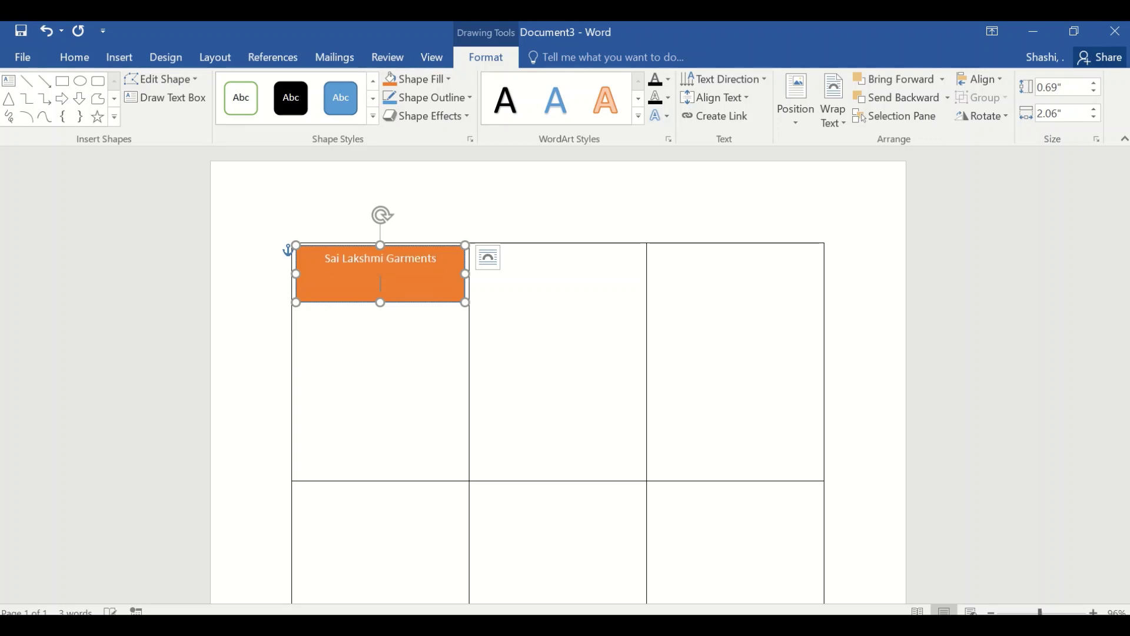
{"action": "type", "text": "Address"}
Increase the font size of "Sai Lakshmi Garments" in the header rectangle to 14
{"action": "left_click_drag", "start_coordinate": [327, 256], "coordinate": [440, 259]}
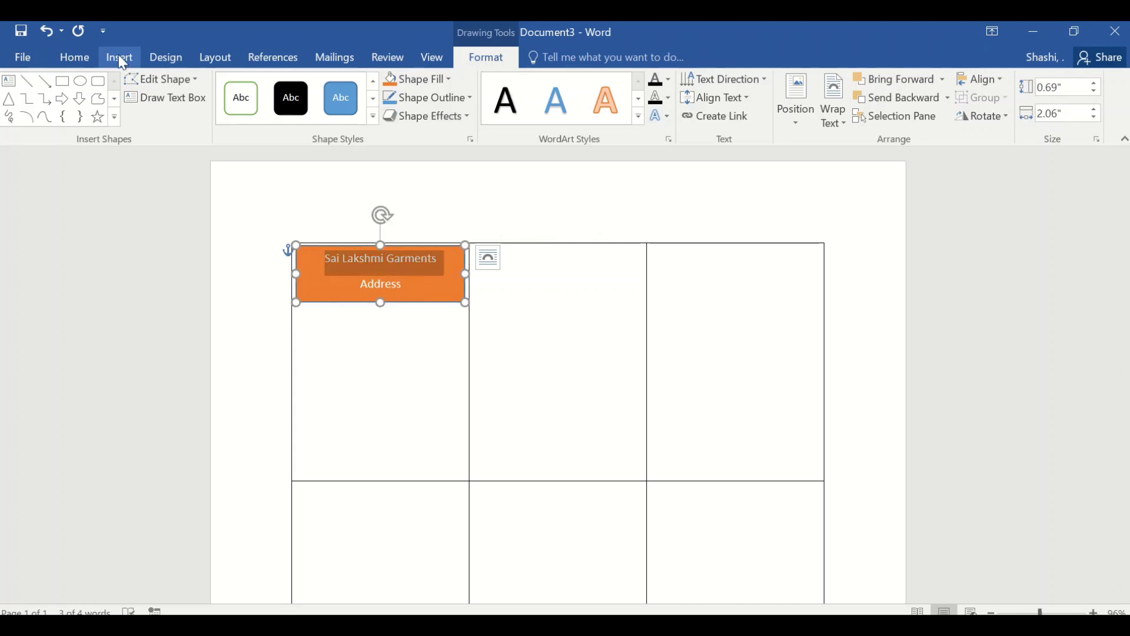
{"action": "left_click", "coordinate": [83, 56]}
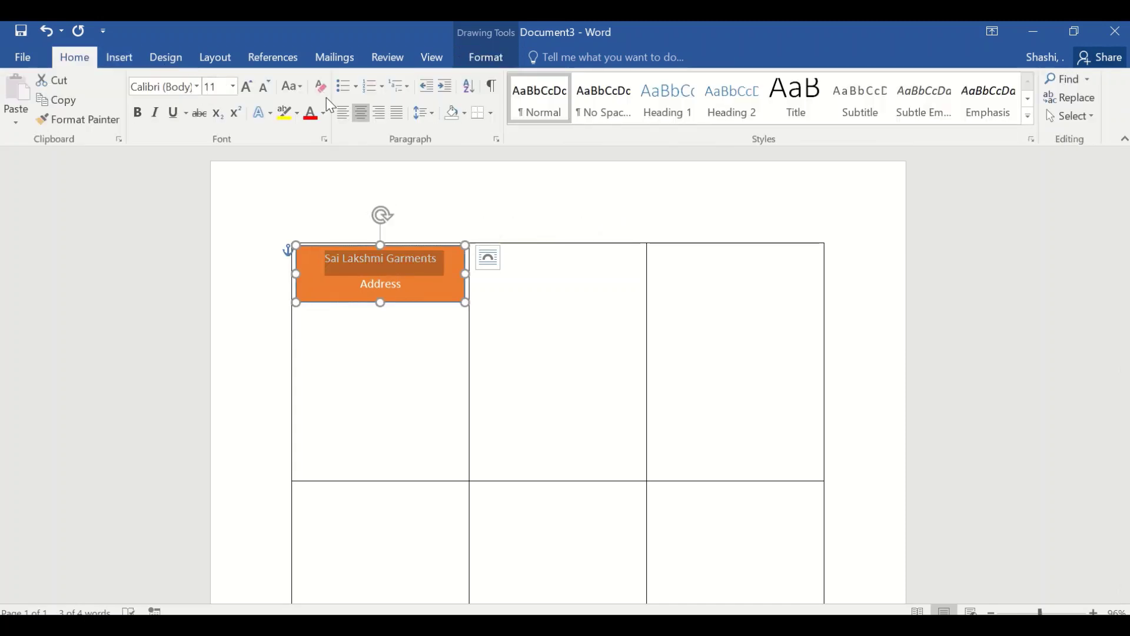
{"action": "left_click", "coordinate": [247, 86]}
{"action": "left_click", "coordinate": [246, 87]}
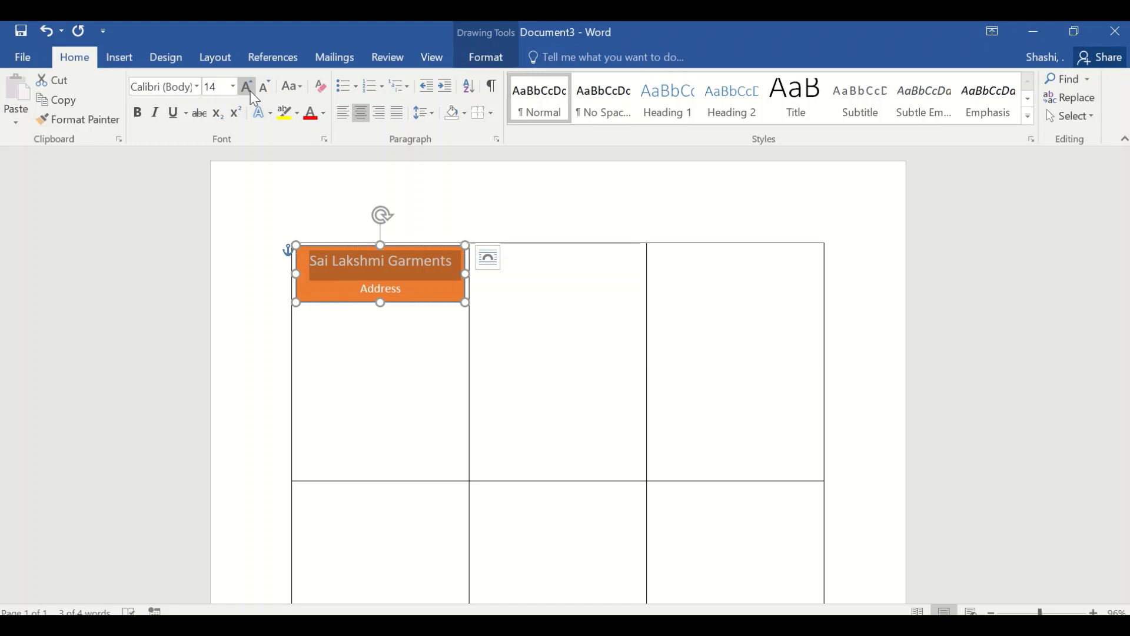
{"action": "left_click", "coordinate": [364, 326]}
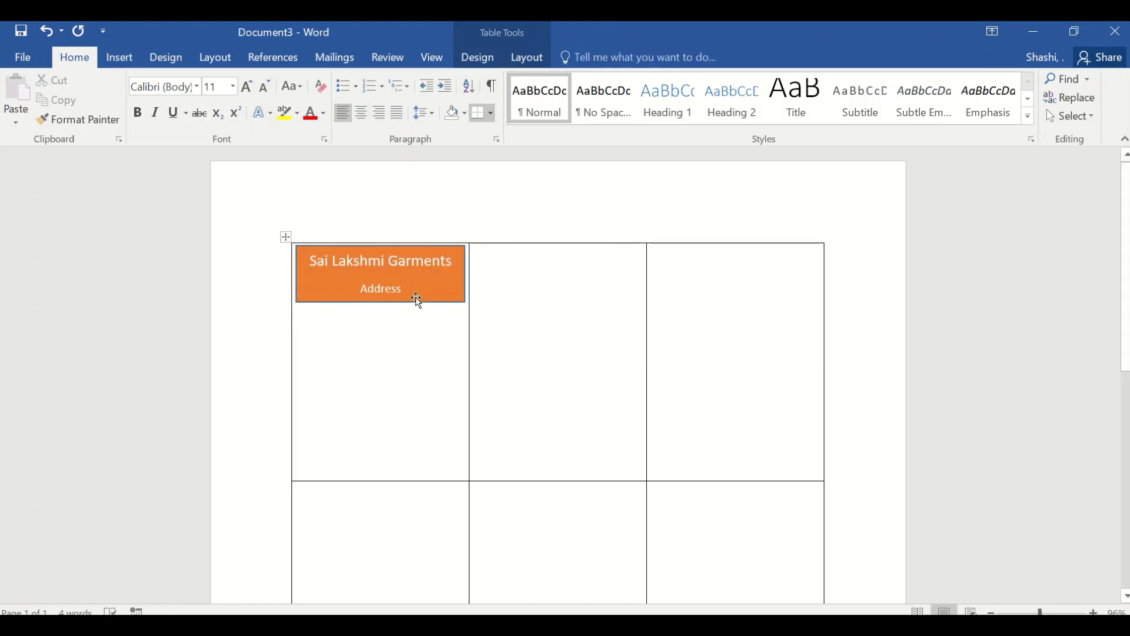
Update the labels from the first cell so the company header is copied into every table cell
{"action": "left_click", "coordinate": [314, 300]}
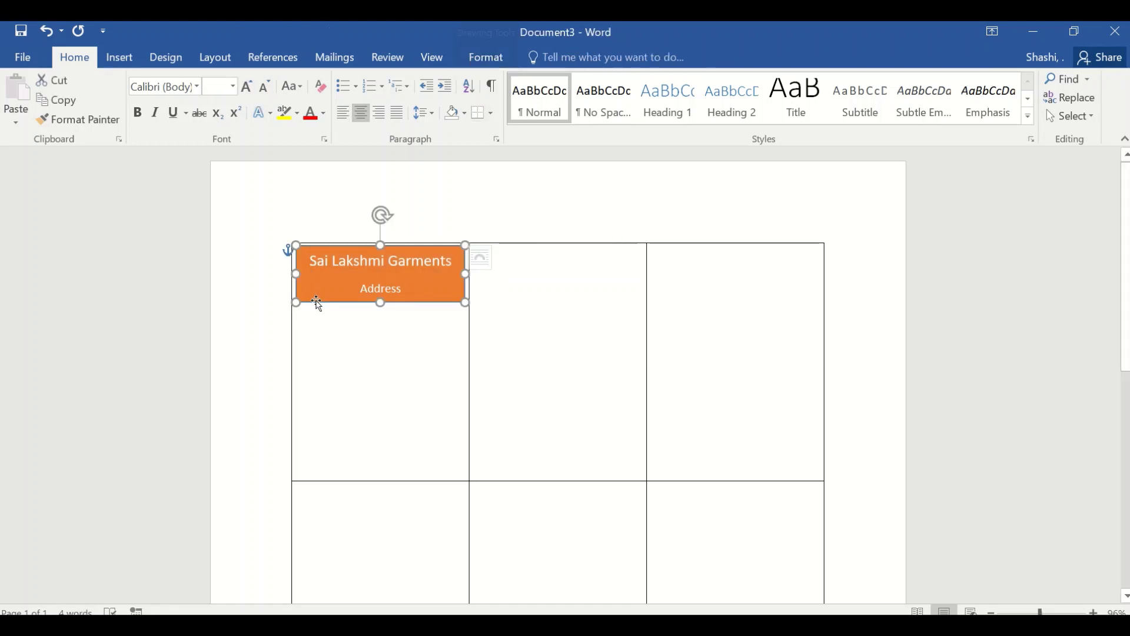
{"action": "left_click", "coordinate": [349, 55]}
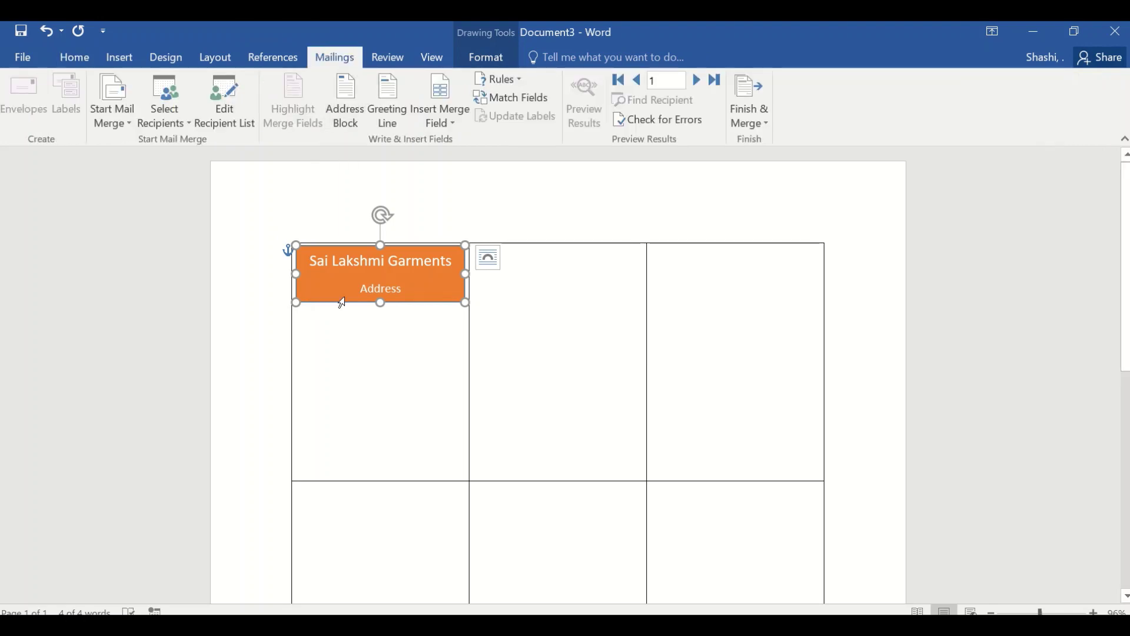
{"action": "left_click", "coordinate": [346, 319]}
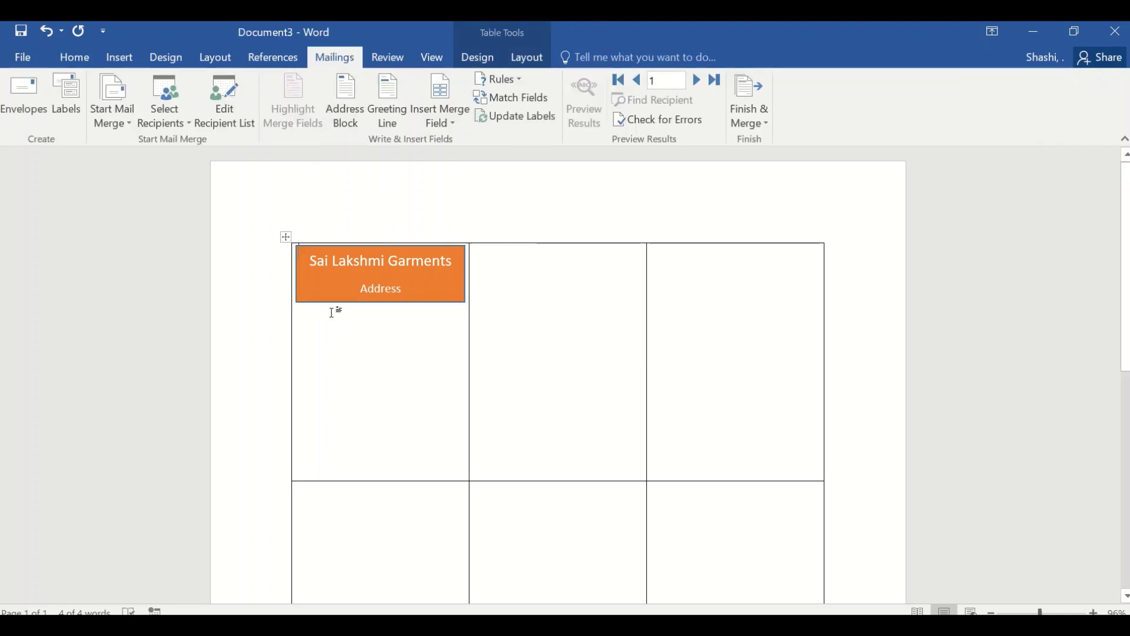
{"action": "left_click", "coordinate": [527, 117]}
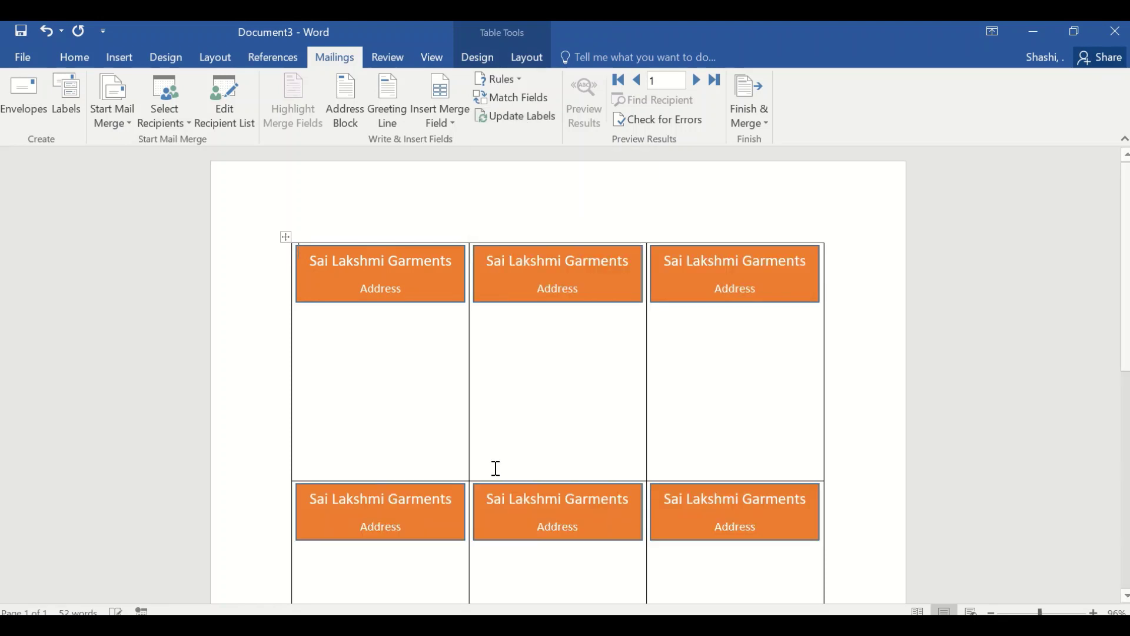
{"action": "scroll", "coordinate": [496, 470], "scroll_direction": "down", "scroll_amount": 1}
{"action": "scroll", "coordinate": [496, 471], "scroll_direction": "down", "scroll_amount": 3}
{"action": "scroll", "coordinate": [495, 472], "scroll_direction": "up", "scroll_amount": 4}
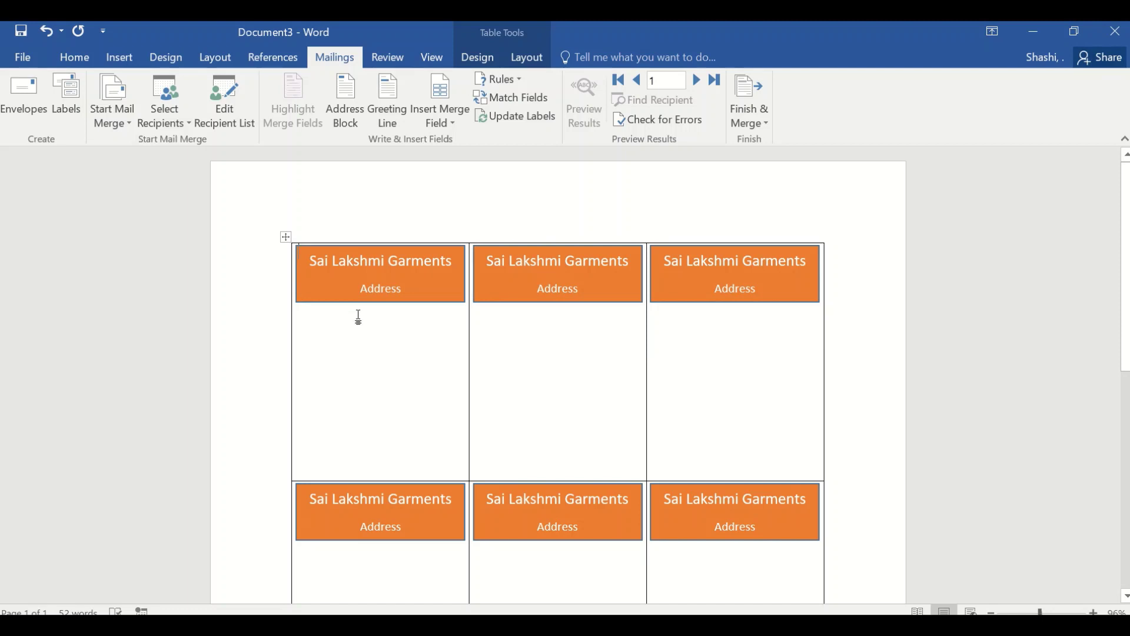
Add a blank line above the table and enter the centered text "ID Card" below the first cell's header
{"action": "key", "text": "Return"}
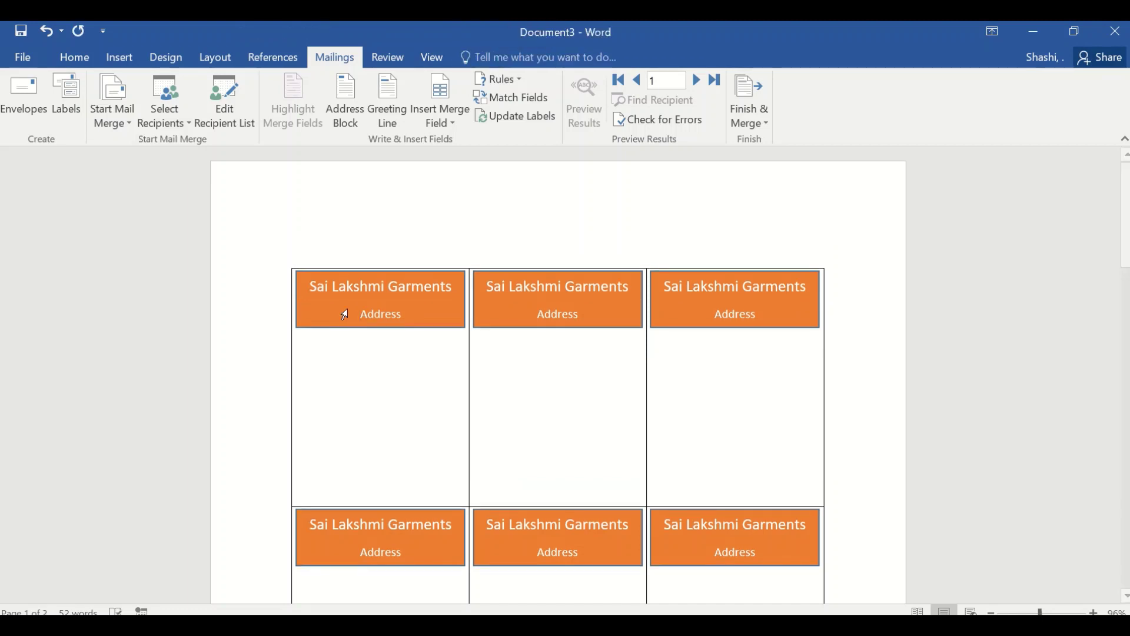
{"action": "double_click", "coordinate": [318, 312]}
{"action": "left_click", "coordinate": [331, 338]}
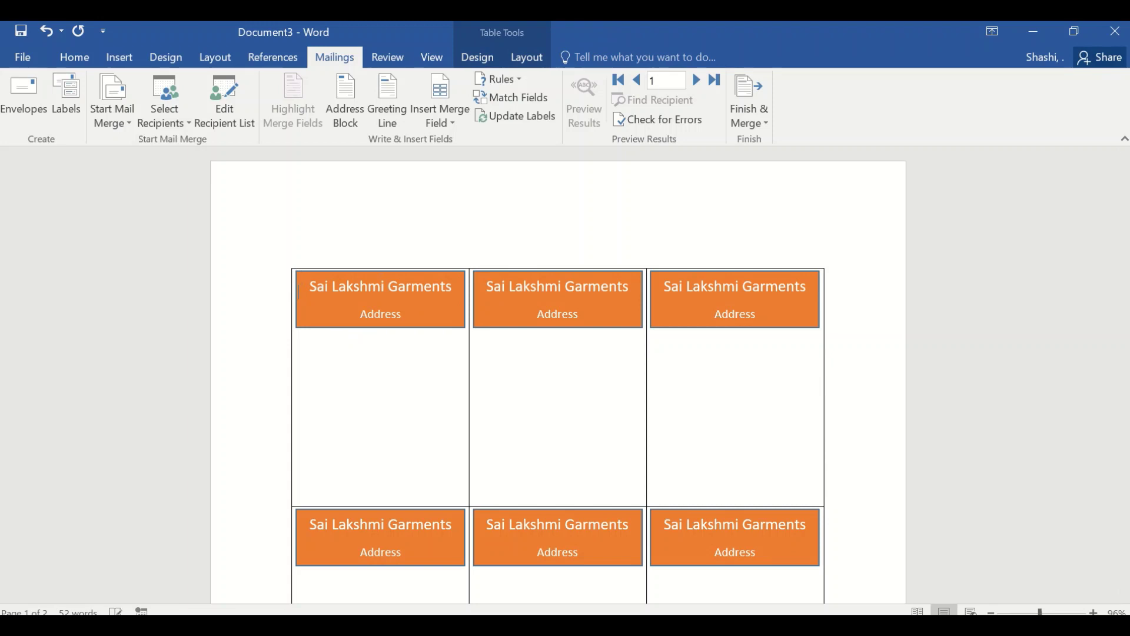
{"action": "type", "text": "ID Card"}
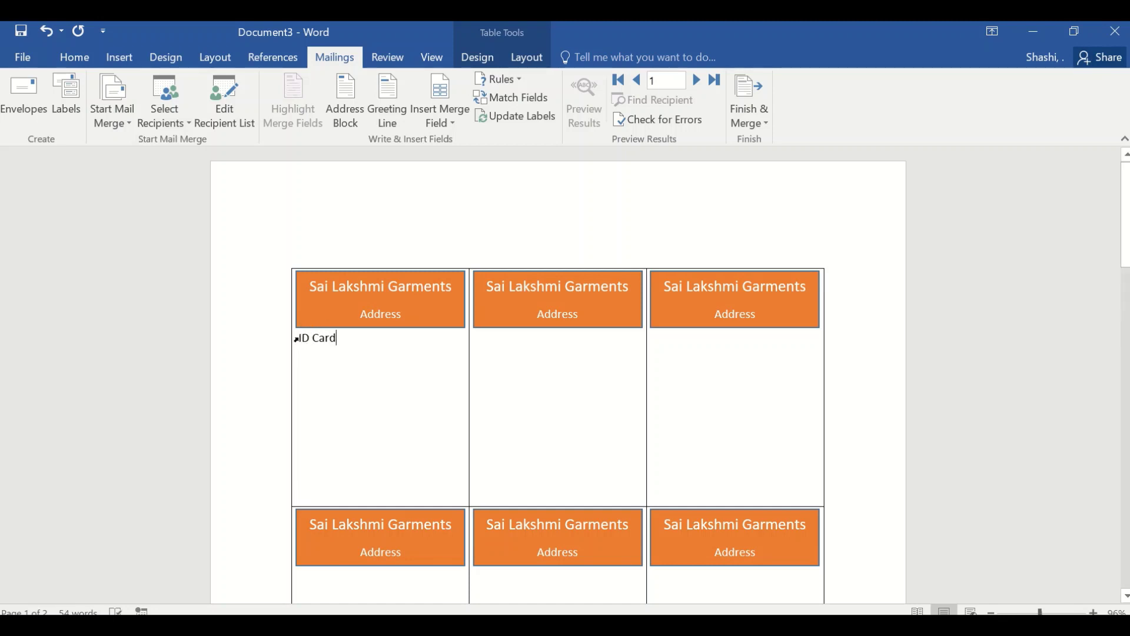
{"action": "left_click_drag", "start_coordinate": [340, 339], "coordinate": [341, 339]}
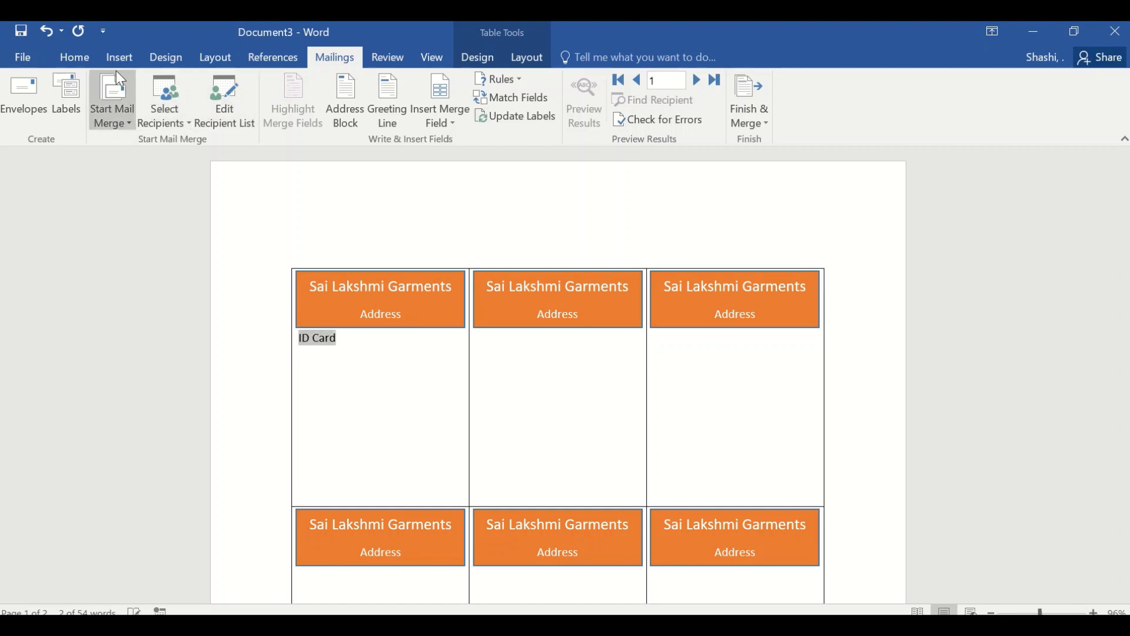
{"action": "left_click", "coordinate": [75, 57]}
{"action": "left_click", "coordinate": [362, 113]}
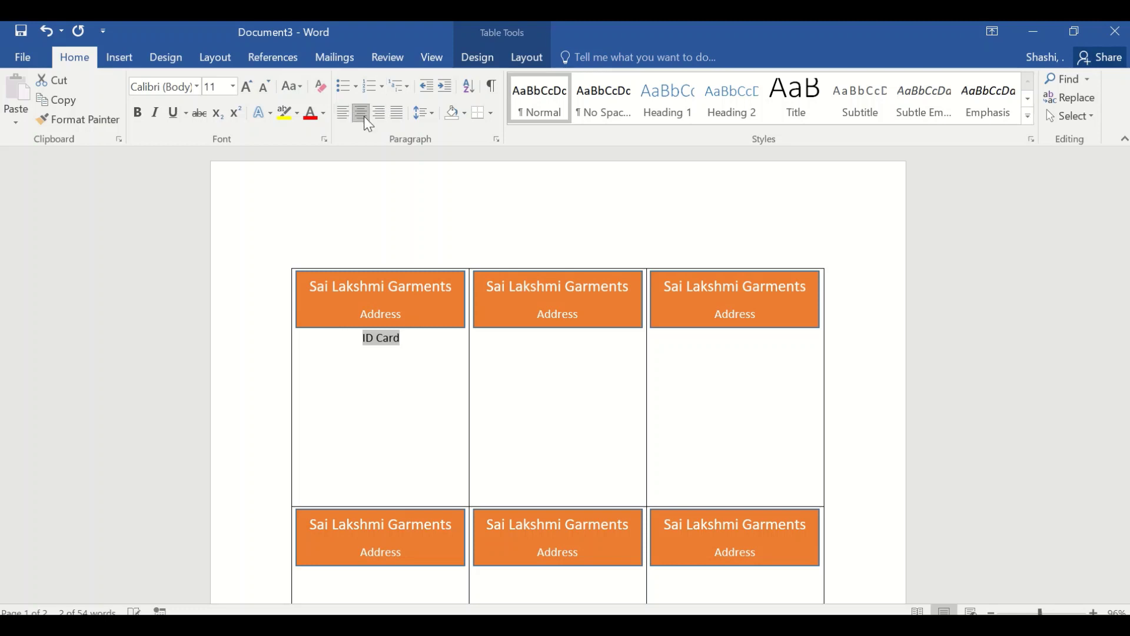
Insert a nested table with one column and one row below "ID Card" in the first cell and select it
{"action": "left_click", "coordinate": [377, 361]}
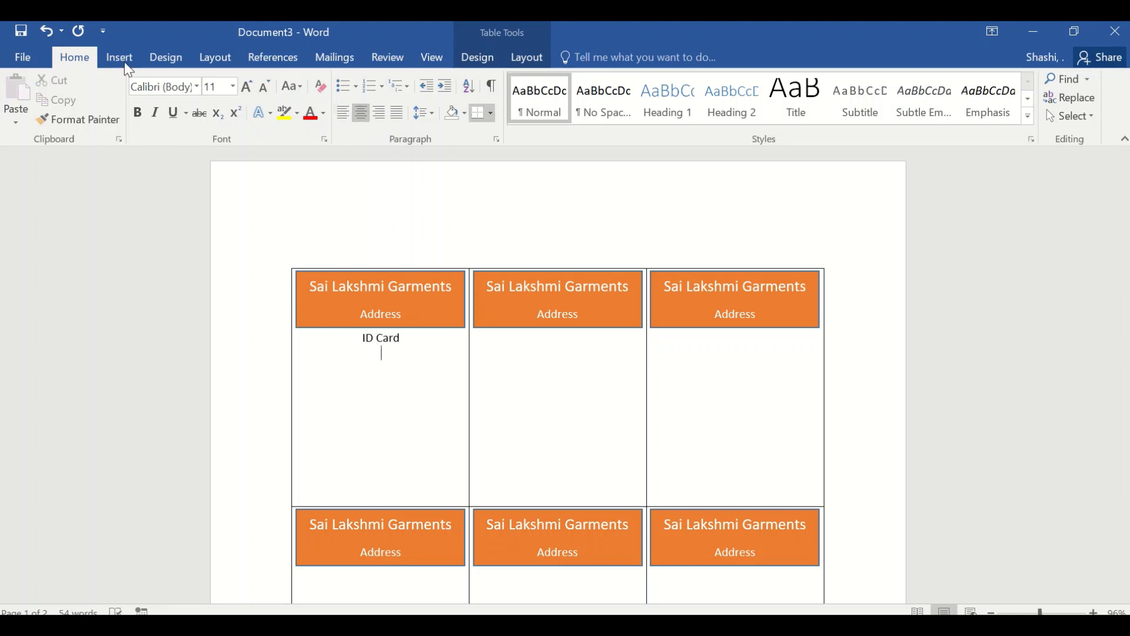
{"action": "left_click", "coordinate": [139, 56]}
{"action": "left_click", "coordinate": [107, 88]}
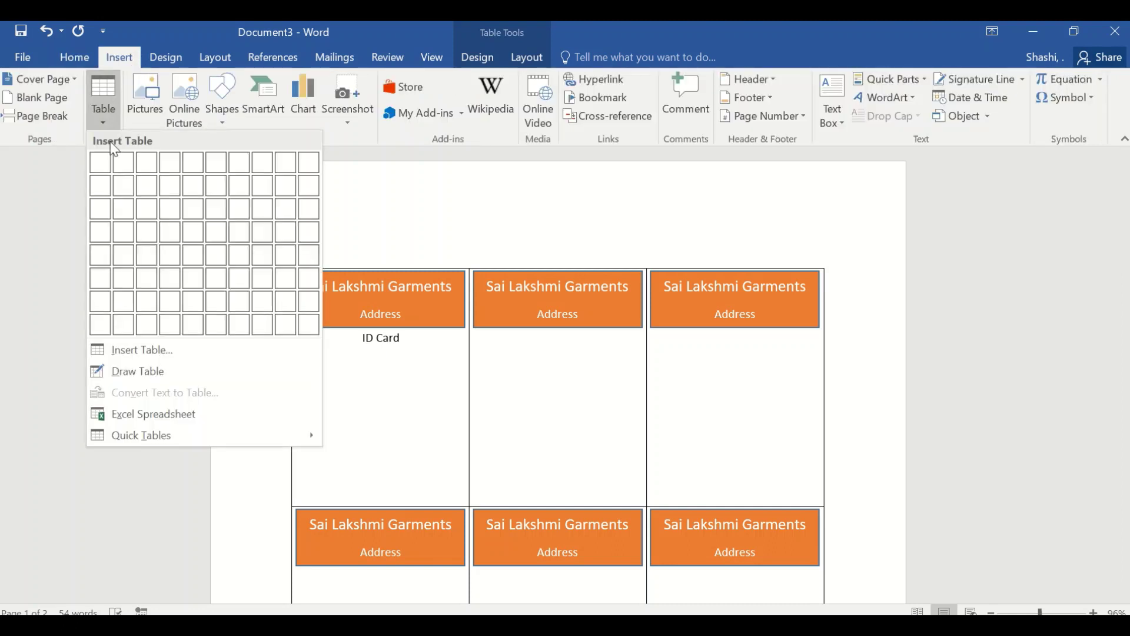
{"action": "left_click", "coordinate": [101, 162]}
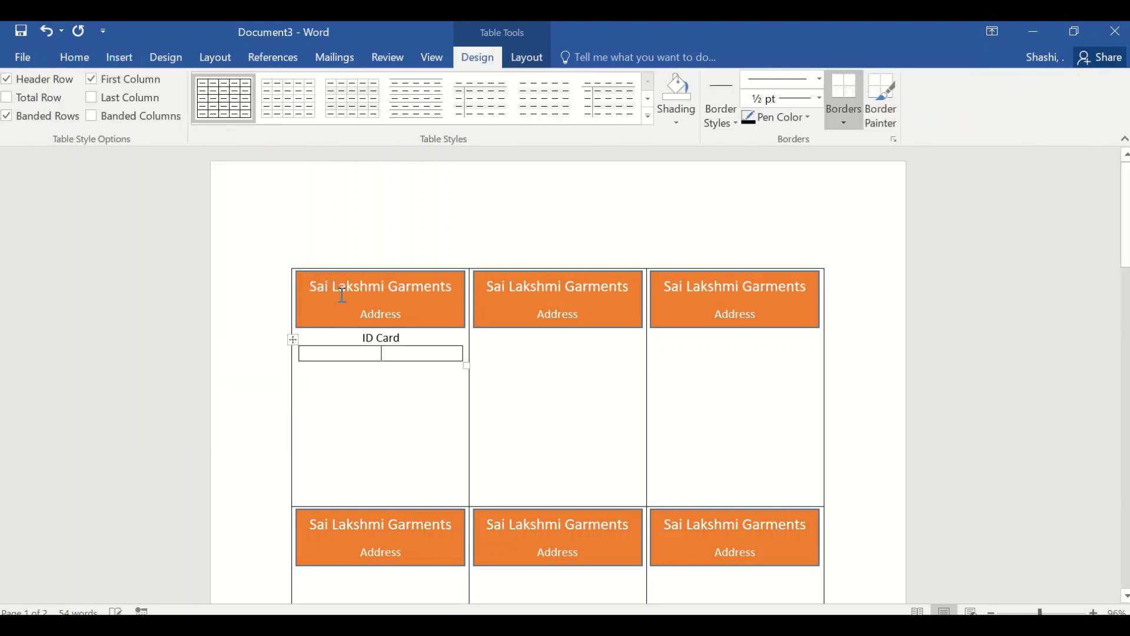
{"action": "left_click", "coordinate": [292, 338]}
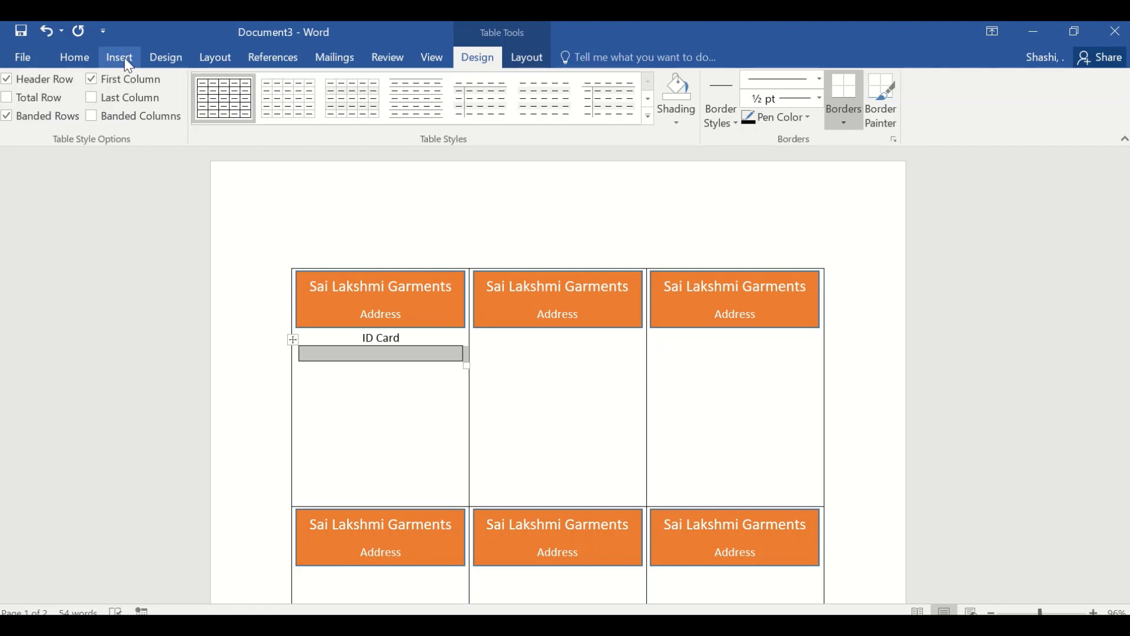
Set the row height of the nested table in the first cell to 1"
{"action": "left_click", "coordinate": [527, 57]}
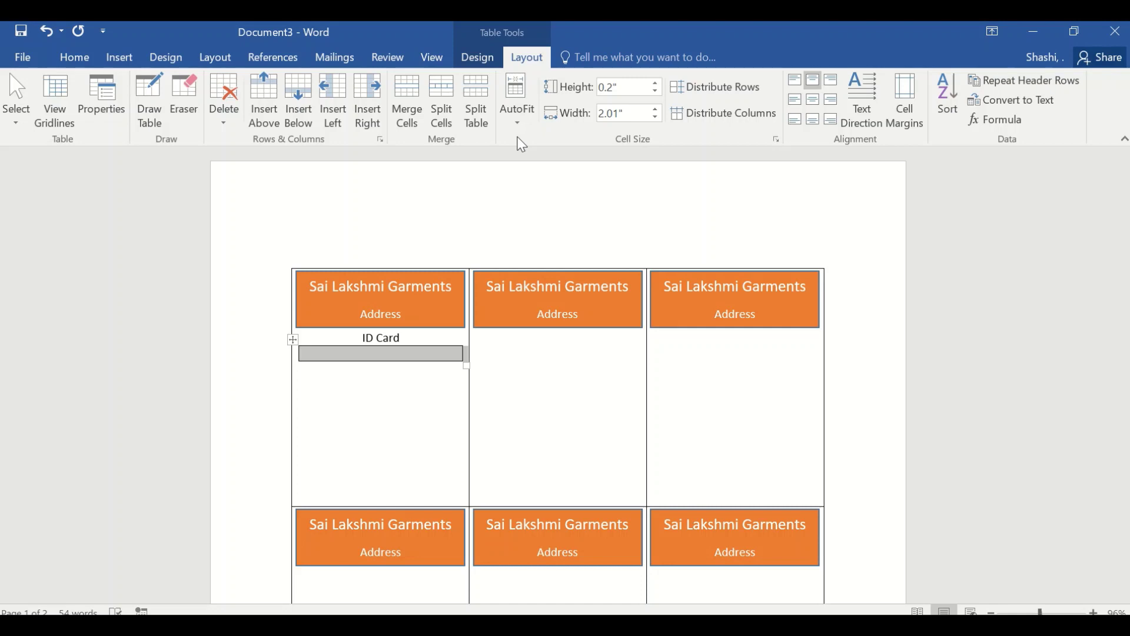
{"action": "left_click", "coordinate": [657, 85]}
{"action": "left_click", "coordinate": [657, 85]}
{"action": "left_click", "coordinate": [657, 85]}
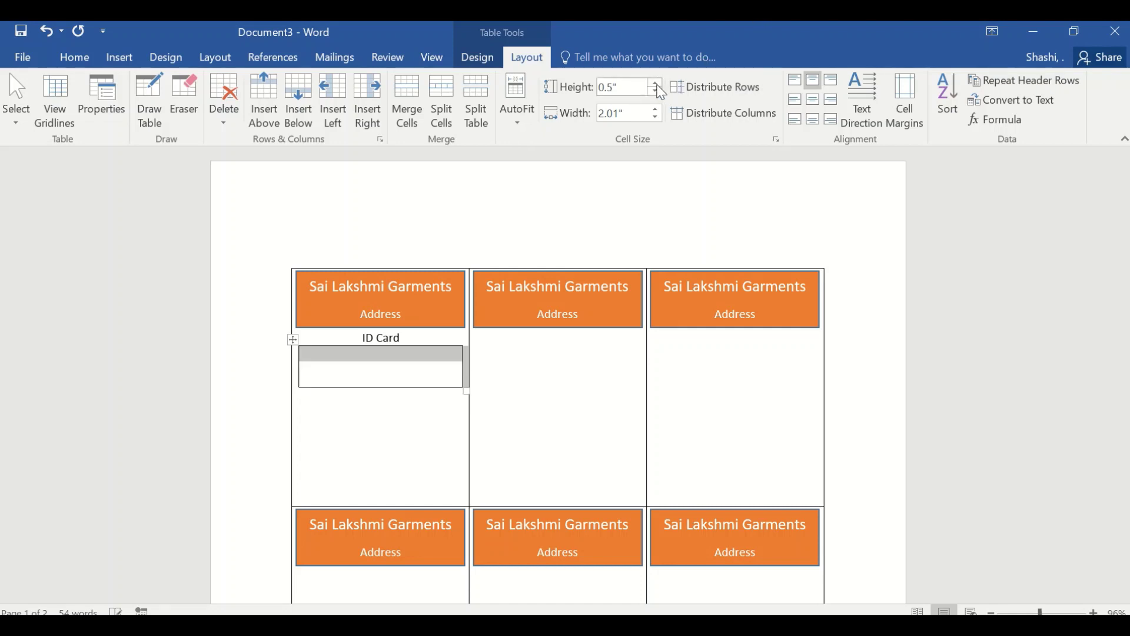
{"action": "left_click", "coordinate": [658, 85]}
{"action": "left_click", "coordinate": [657, 86]}
{"action": "left_click", "coordinate": [657, 86]}
{"action": "left_click", "coordinate": [657, 85]}
{"action": "left_click", "coordinate": [657, 86]}
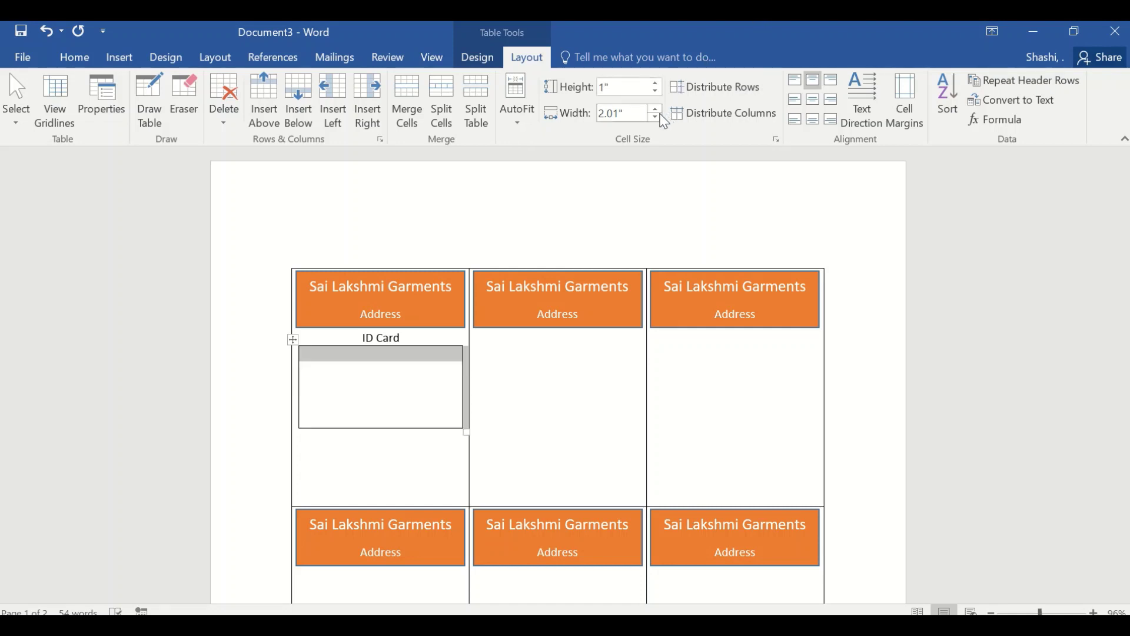
Set the nested table's width to 1" and centre the box below "ID Card" in the first cell
{"action": "left_click", "coordinate": [657, 117]}
{"action": "left_click", "coordinate": [657, 117]}
{"action": "left_click", "coordinate": [657, 117]}
{"action": "left_click", "coordinate": [657, 117]}
{"action": "left_click", "coordinate": [657, 117]}
{"action": "left_click", "coordinate": [657, 117]}
{"action": "left_click", "coordinate": [657, 118]}
{"action": "left_click", "coordinate": [657, 117]}
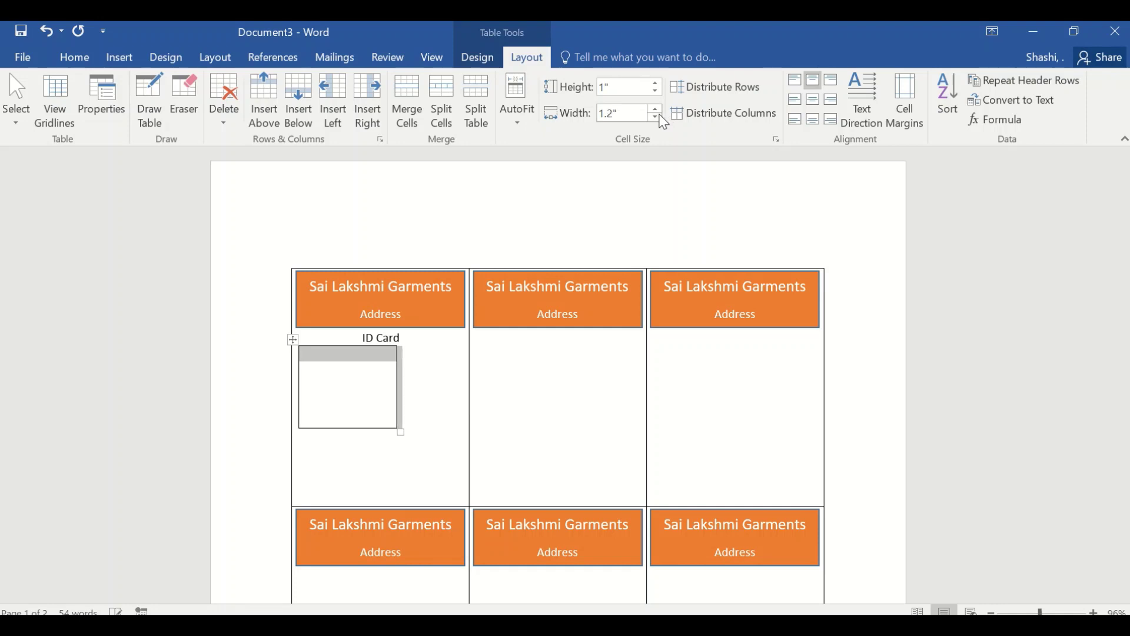
{"action": "left_click", "coordinate": [657, 117]}
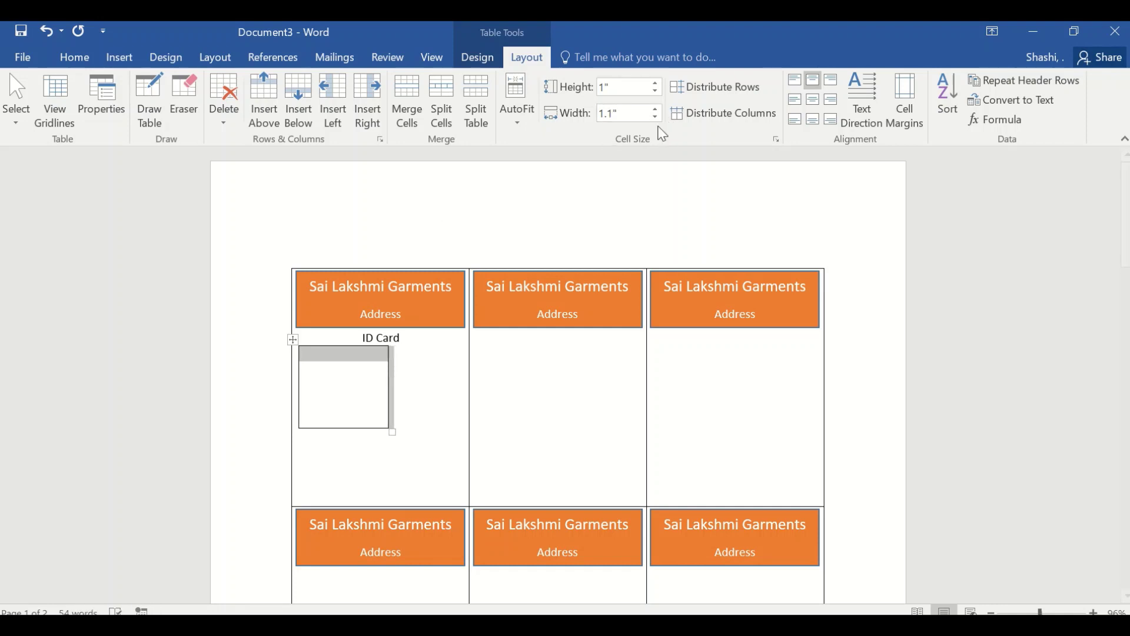
{"action": "left_click", "coordinate": [657, 117]}
{"action": "left_click_drag", "start_coordinate": [292, 340], "coordinate": [333, 342]}
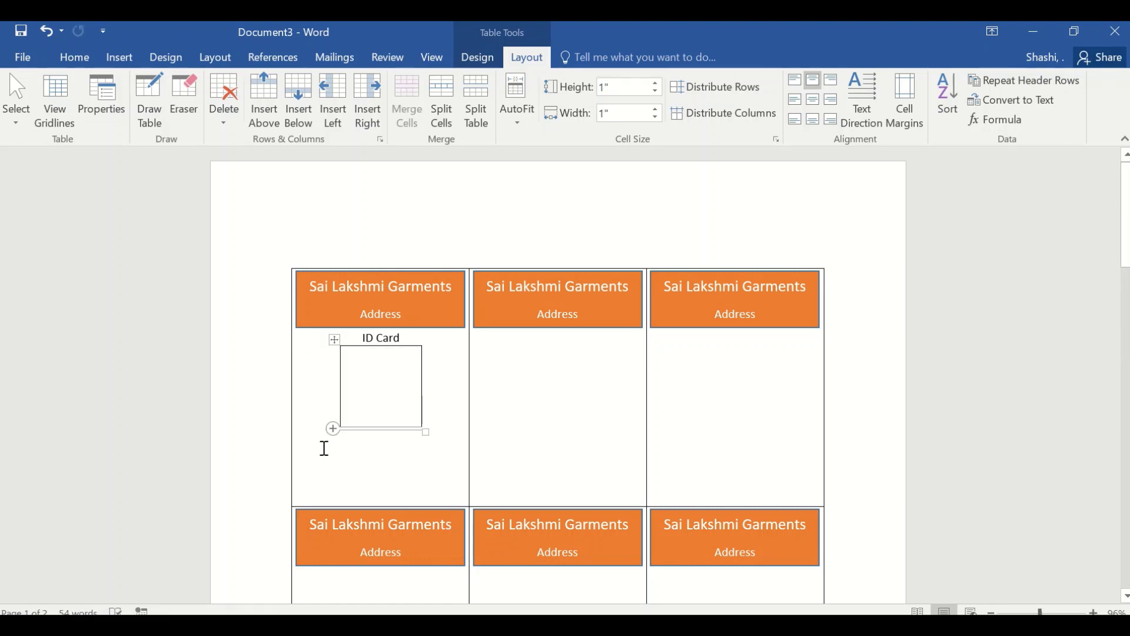
Below the photo box, add a blank line and the left-aligned lines "EMP ID:", "EMP Name:" and "PH No:"
{"action": "left_click", "coordinate": [327, 450]}
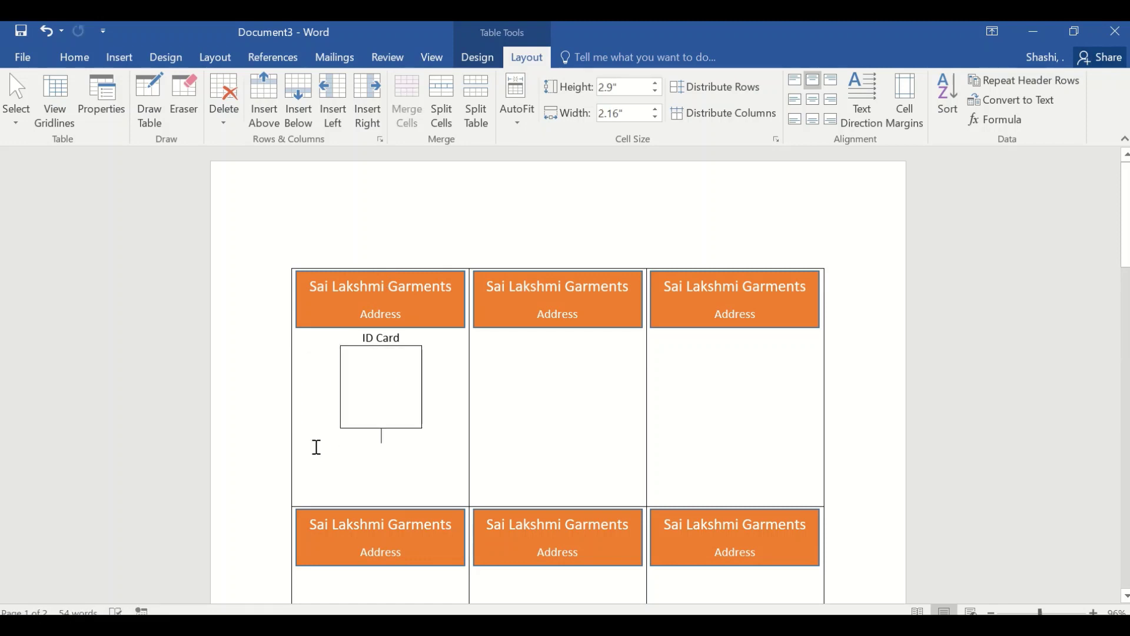
{"action": "key", "text": "Return"}
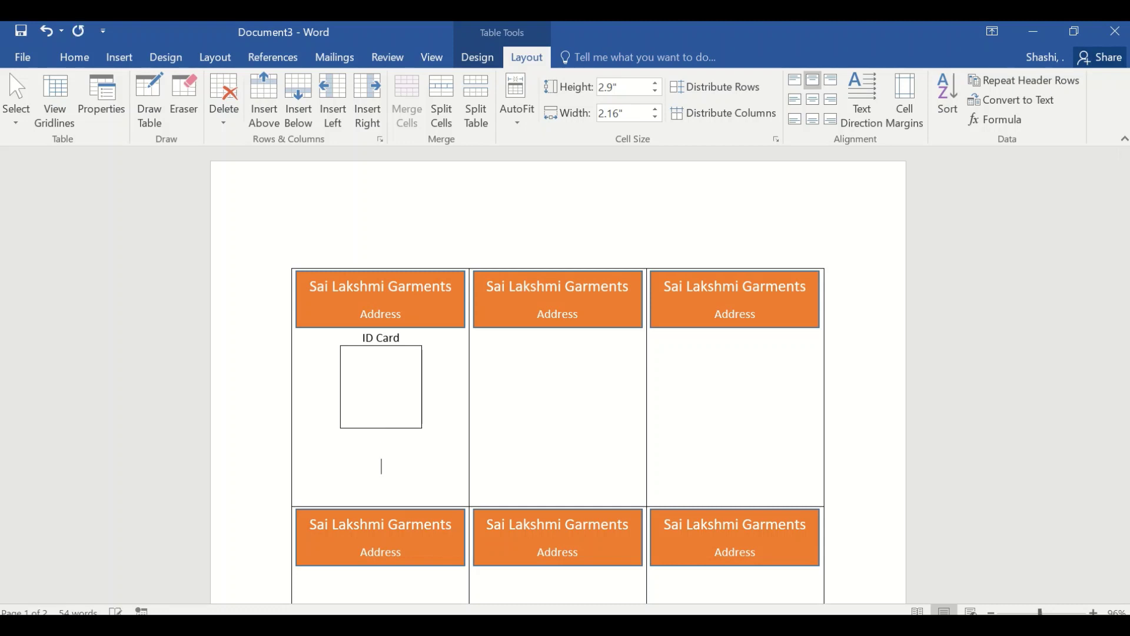
{"action": "key", "text": "ctrl+l"}
{"action": "type", "text": "EMP ID: "}
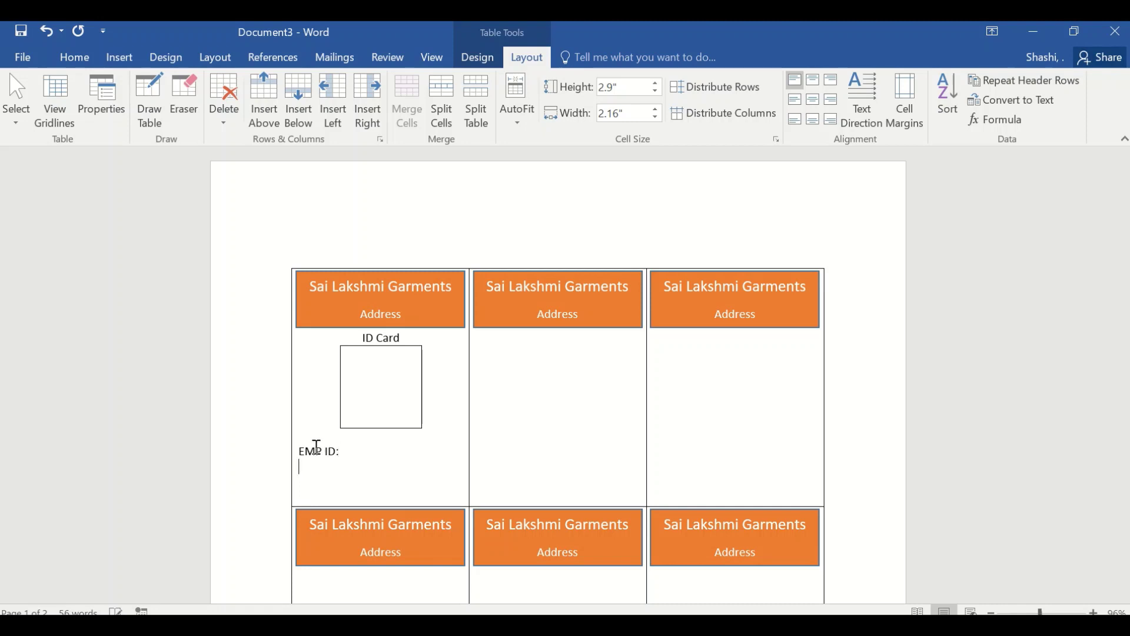
{"action": "type", "text": "EMP N"}
{"action": "type", "text": "ame: P"}
{"action": "type", "text": "H"}
{"action": "type", "text": " No:"}
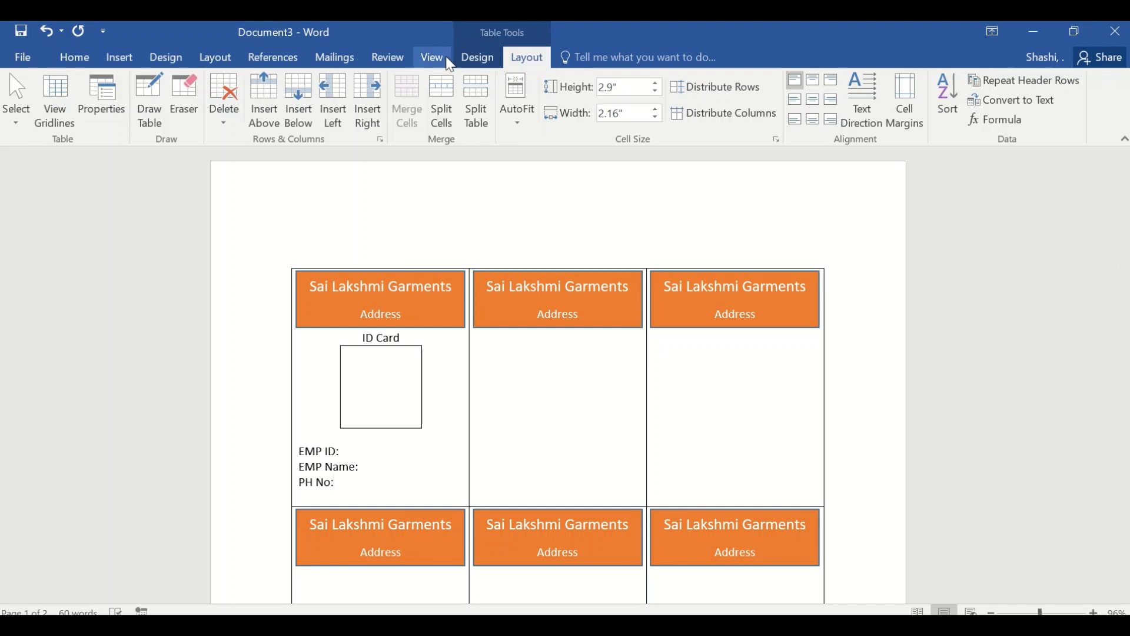
Update the labels to copy the first cell's photo box and employee detail lines into every cell, and check the page
{"action": "left_click", "coordinate": [328, 63]}
{"action": "left_click", "coordinate": [493, 118]}
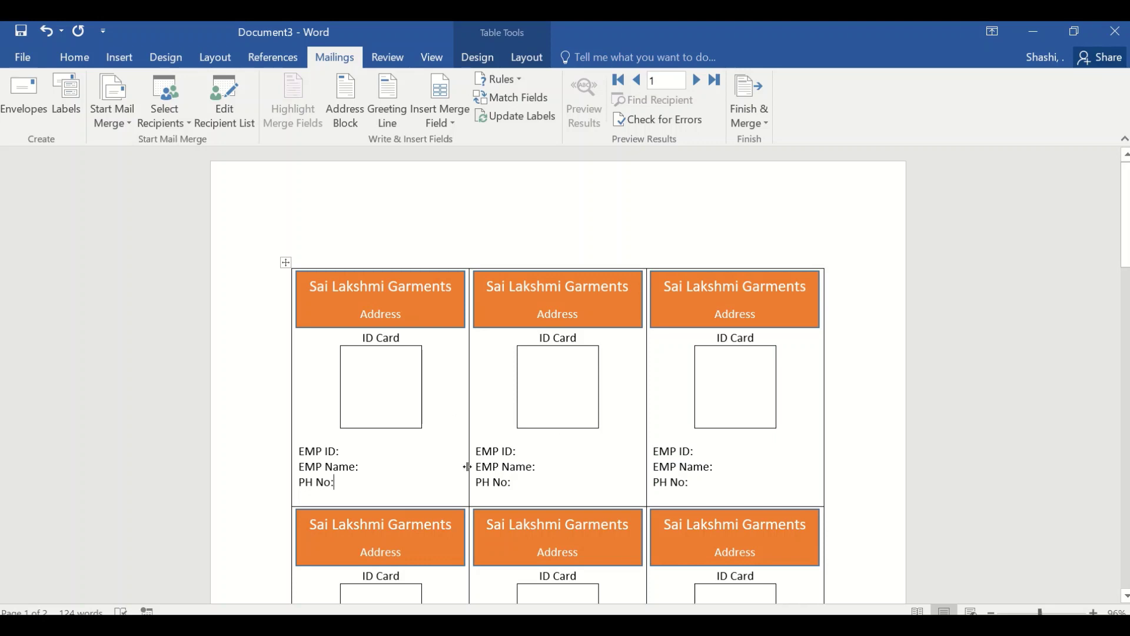
{"action": "scroll", "coordinate": [468, 466], "scroll_direction": "down", "scroll_amount": 9}
{"action": "scroll", "coordinate": [467, 466], "scroll_direction": "up", "scroll_amount": 8}
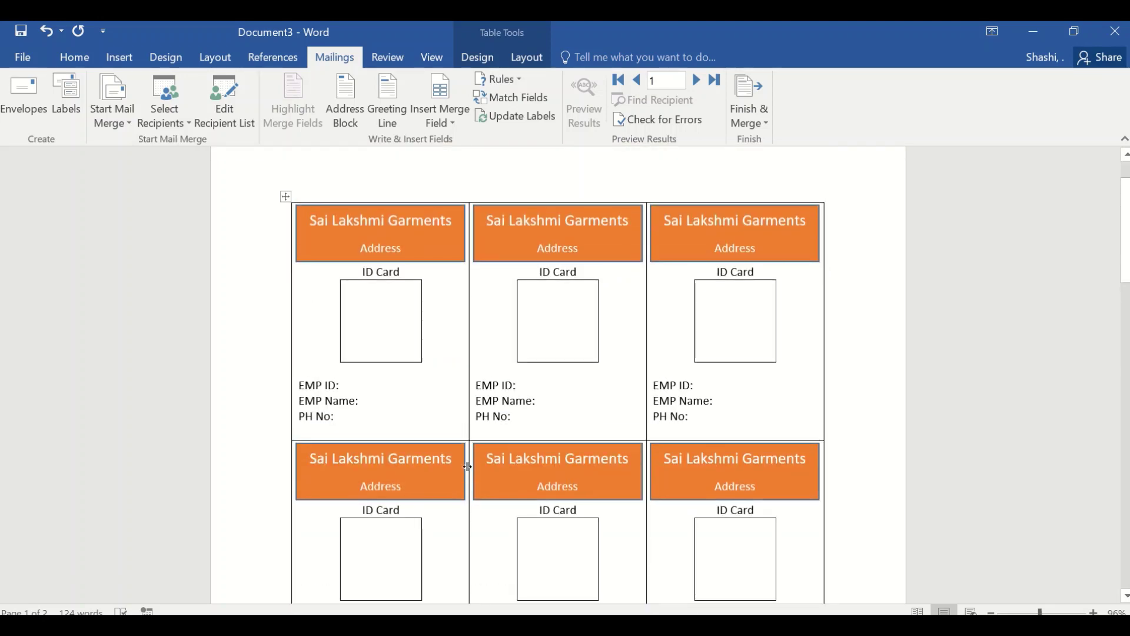
{"action": "scroll", "coordinate": [467, 466], "scroll_direction": "down", "scroll_amount": 10}
{"action": "scroll", "coordinate": [467, 466], "scroll_direction": "up", "scroll_amount": 7}
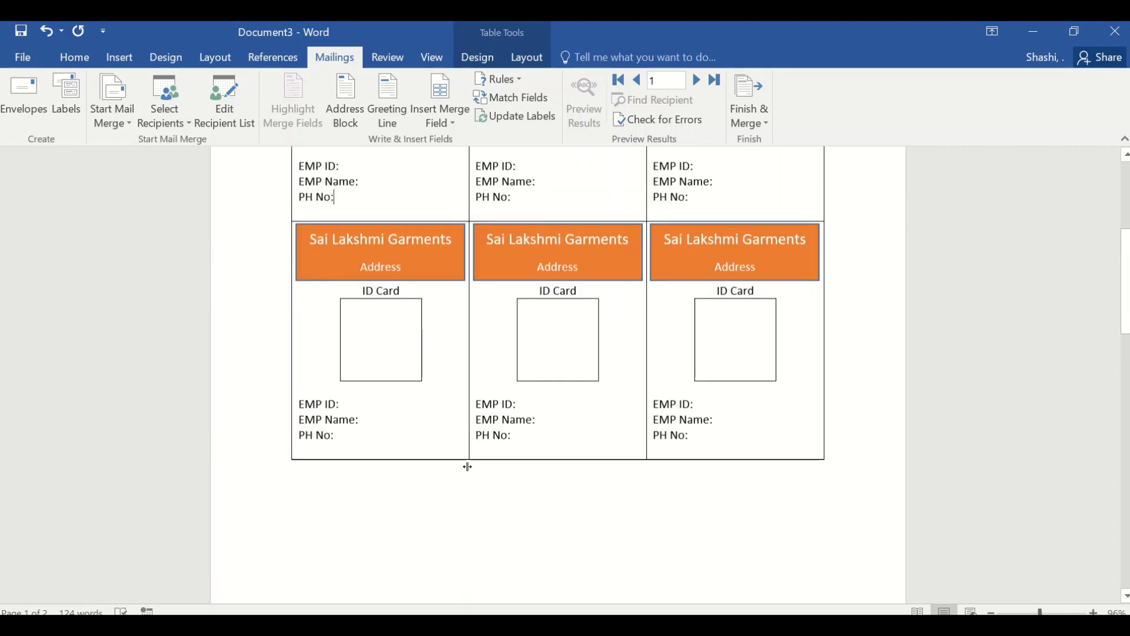
{"action": "scroll", "coordinate": [353, 449], "scroll_direction": "up", "scroll_amount": 1}
{"action": "scroll", "coordinate": [311, 442], "scroll_direction": "up", "scroll_amount": 3}
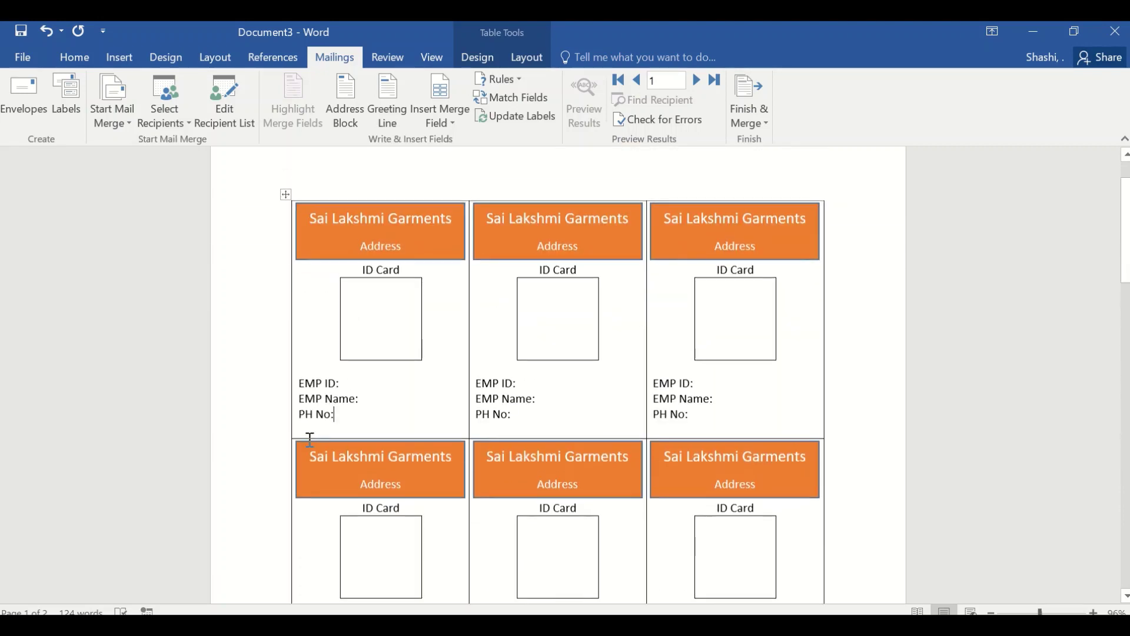
{"action": "scroll", "coordinate": [311, 441], "scroll_direction": "up", "scroll_amount": 1}
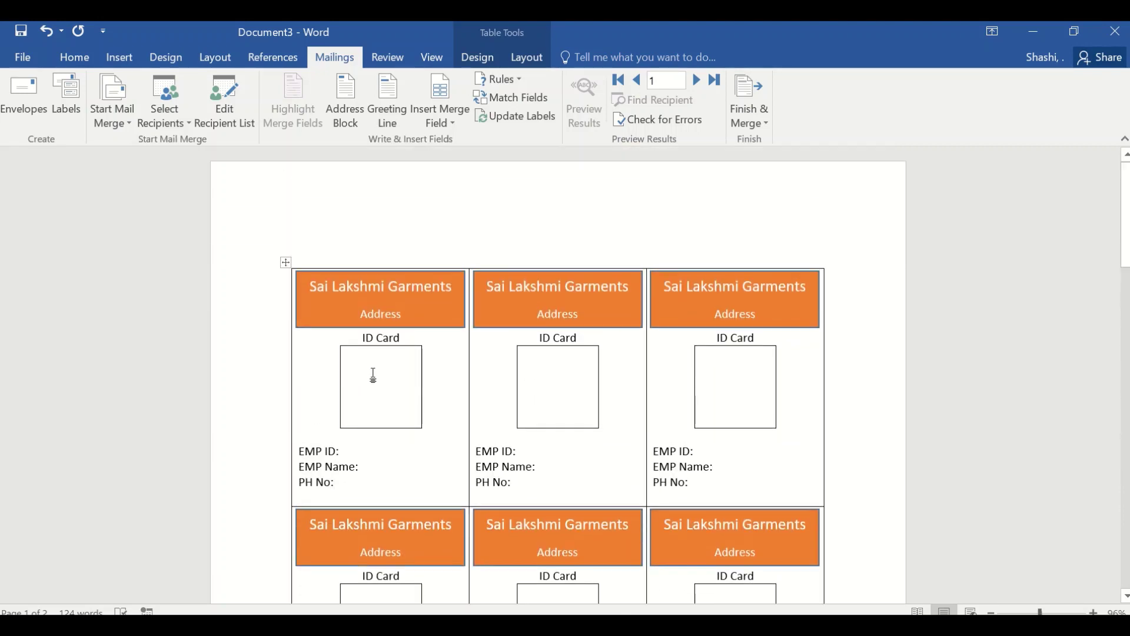
Try to restart the label mail merge with the Microsoft 1/2 Letter label, and undo the change
{"action": "left_click", "coordinate": [363, 450]}
{"action": "left_click", "coordinate": [135, 122]}
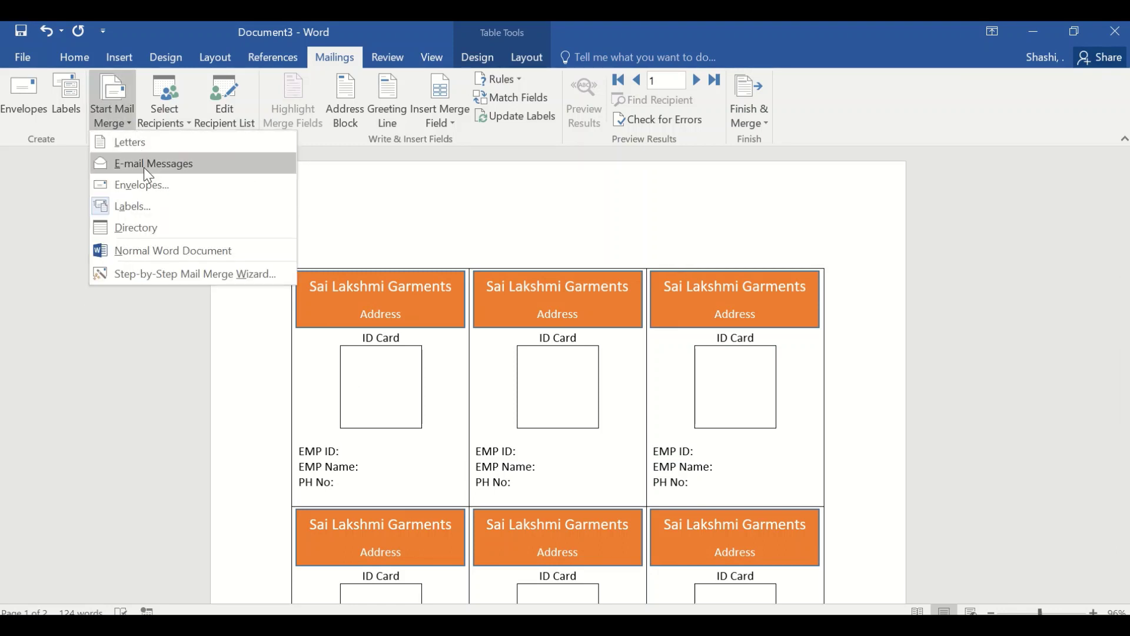
{"action": "left_click", "coordinate": [156, 207]}
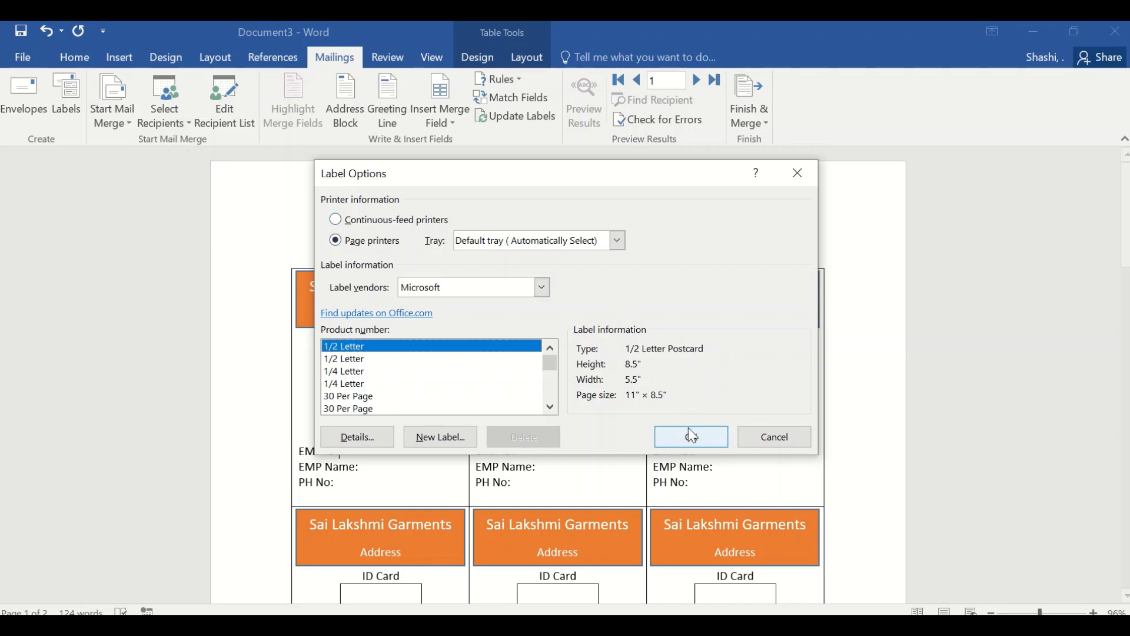
{"action": "left_click", "coordinate": [106, 113]}
{"action": "left_click", "coordinate": [690, 436]}
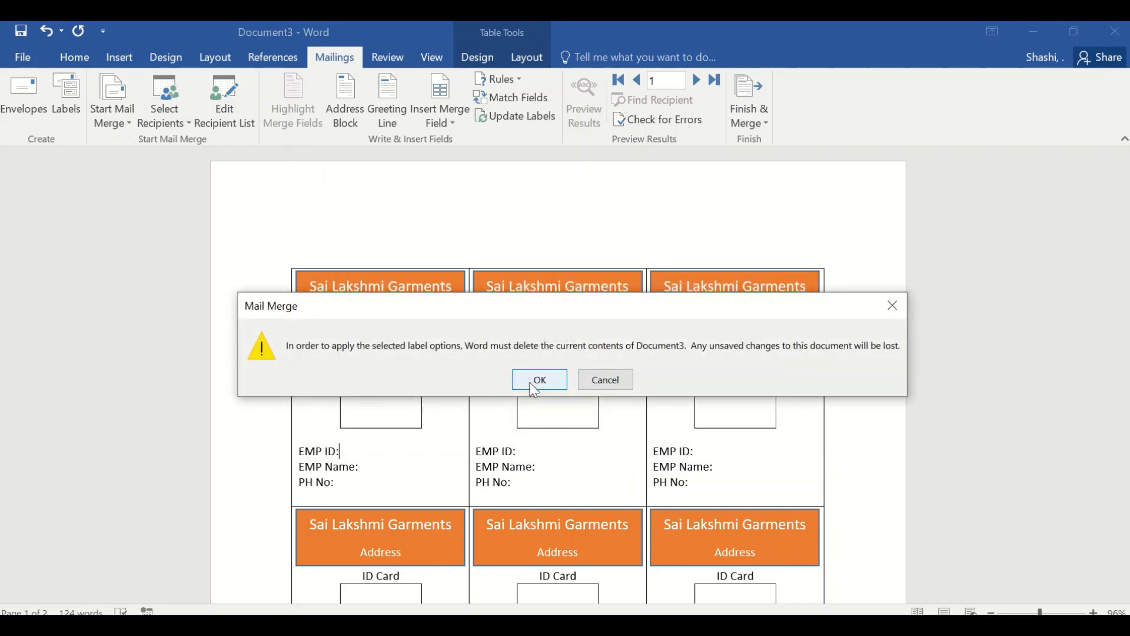
{"action": "left_click", "coordinate": [537, 380]}
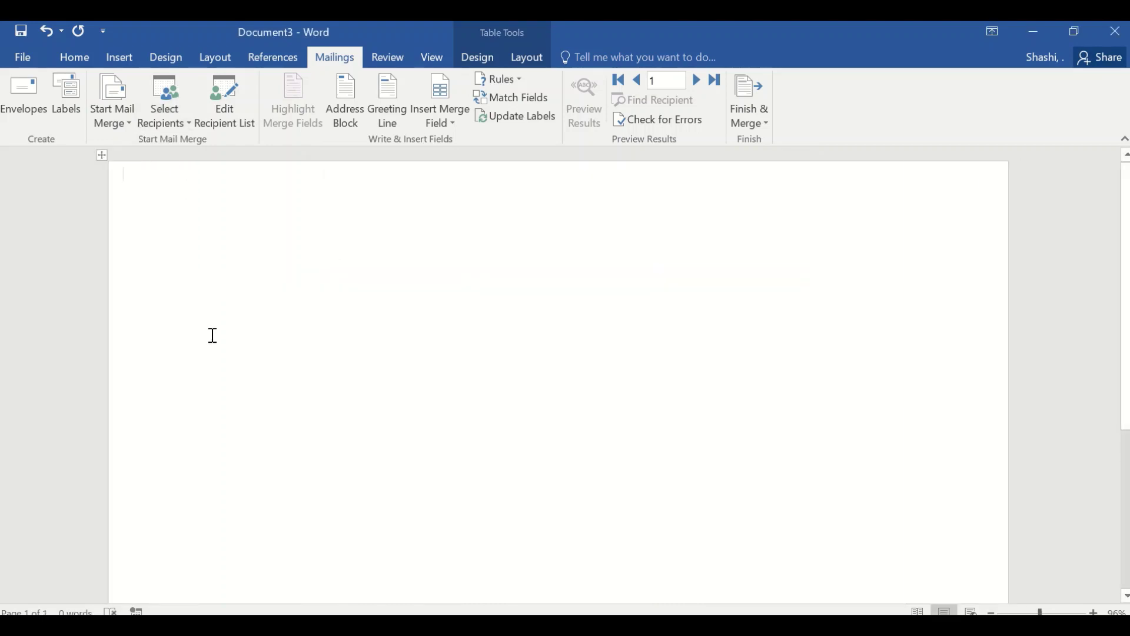
{"action": "key", "text": "ctrl+z"}
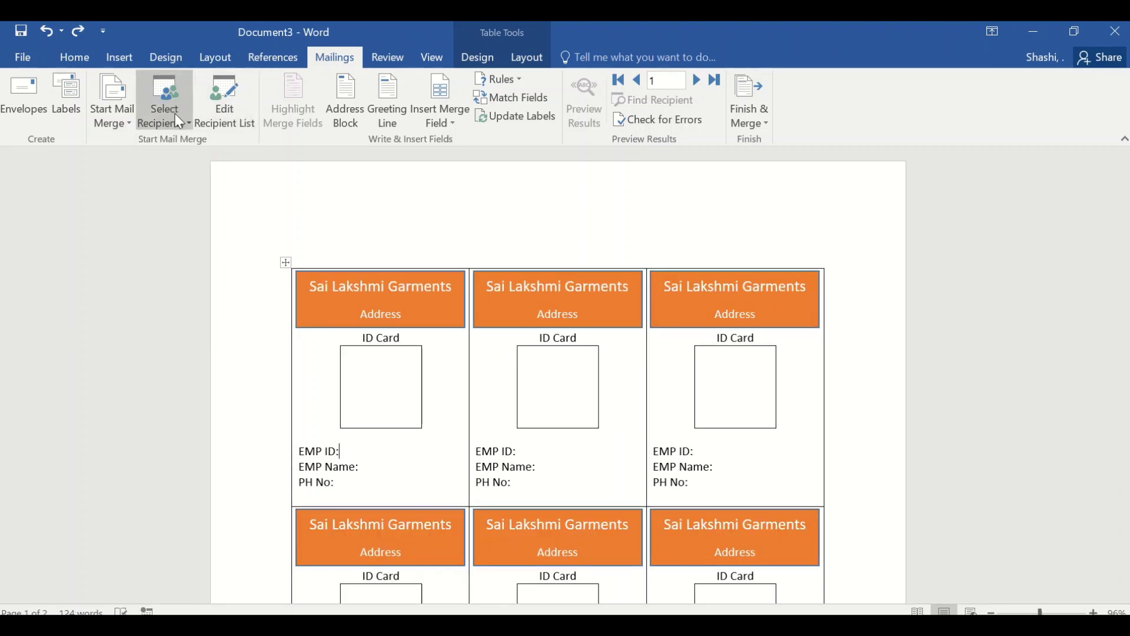
Connect the mail merge to the existing workbook "Id card1" on the Desktop, using Sheet1$ with the first row as column headers
{"action": "left_click", "coordinate": [180, 122]}
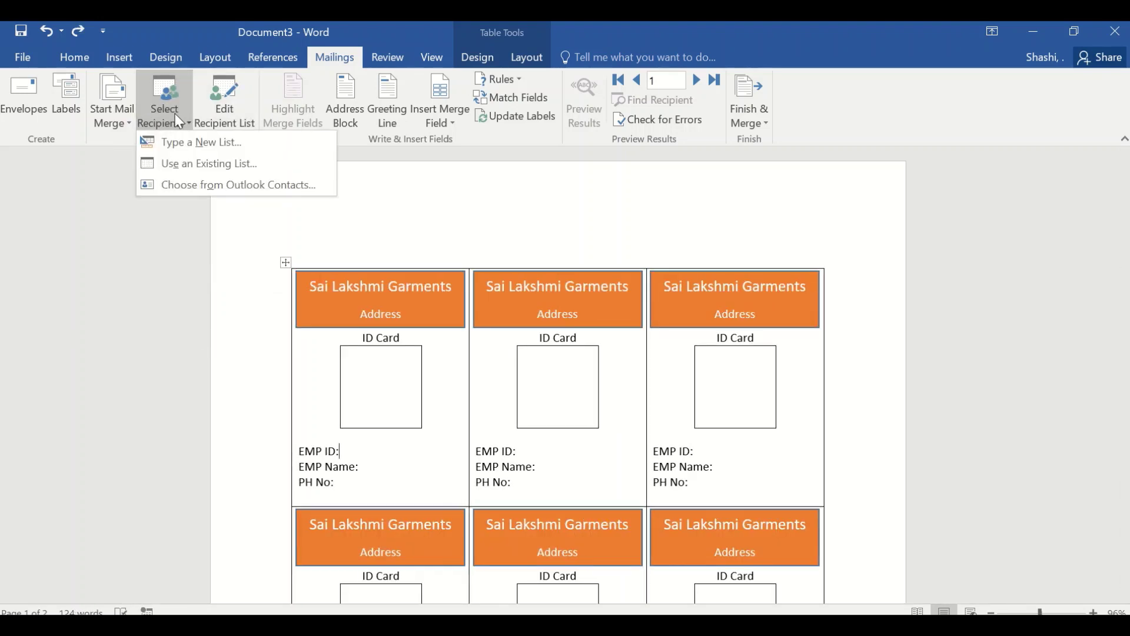
{"action": "left_click", "coordinate": [200, 164]}
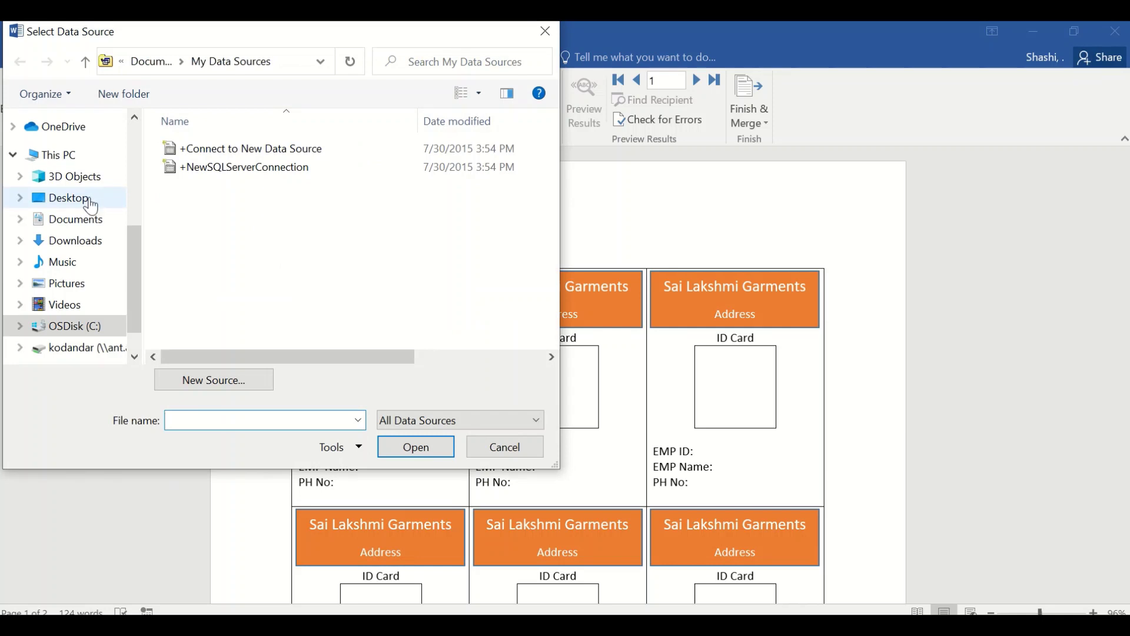
{"action": "left_click", "coordinate": [82, 205]}
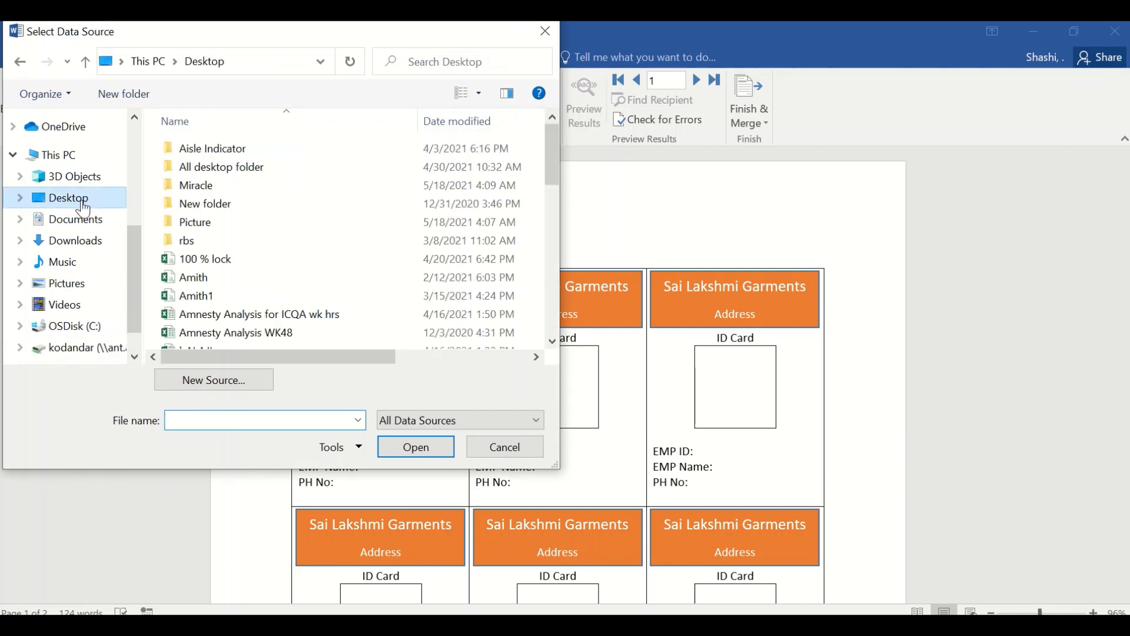
{"action": "scroll", "coordinate": [254, 310], "scroll_direction": "down", "scroll_amount": 2}
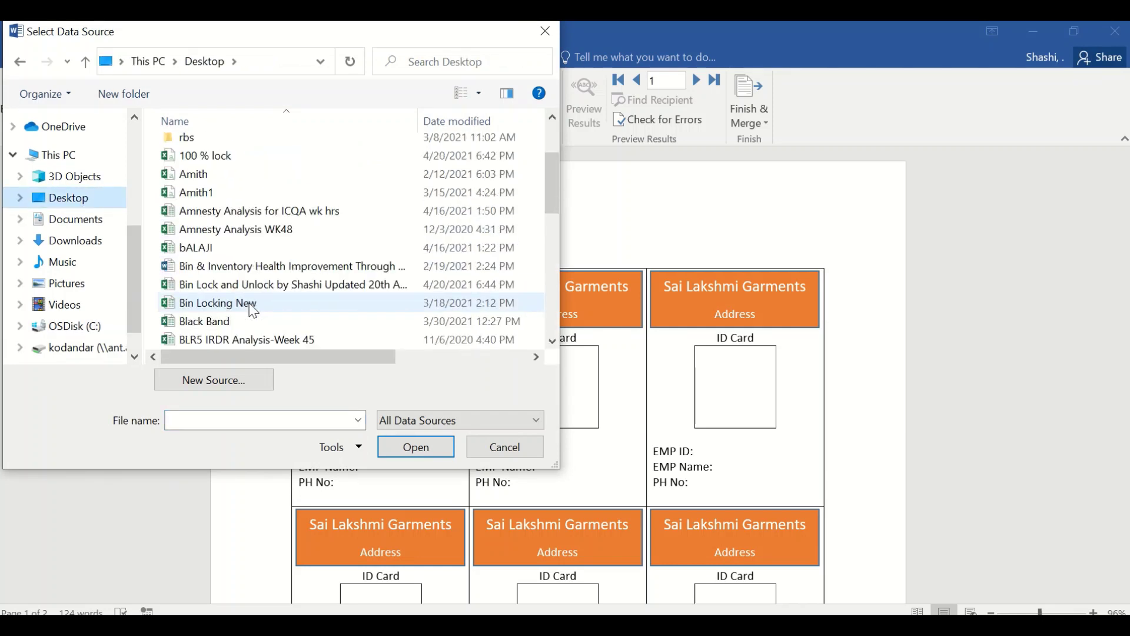
{"action": "scroll", "coordinate": [253, 310], "scroll_direction": "down", "scroll_amount": 3}
{"action": "scroll", "coordinate": [253, 310], "scroll_direction": "down", "scroll_amount": 2}
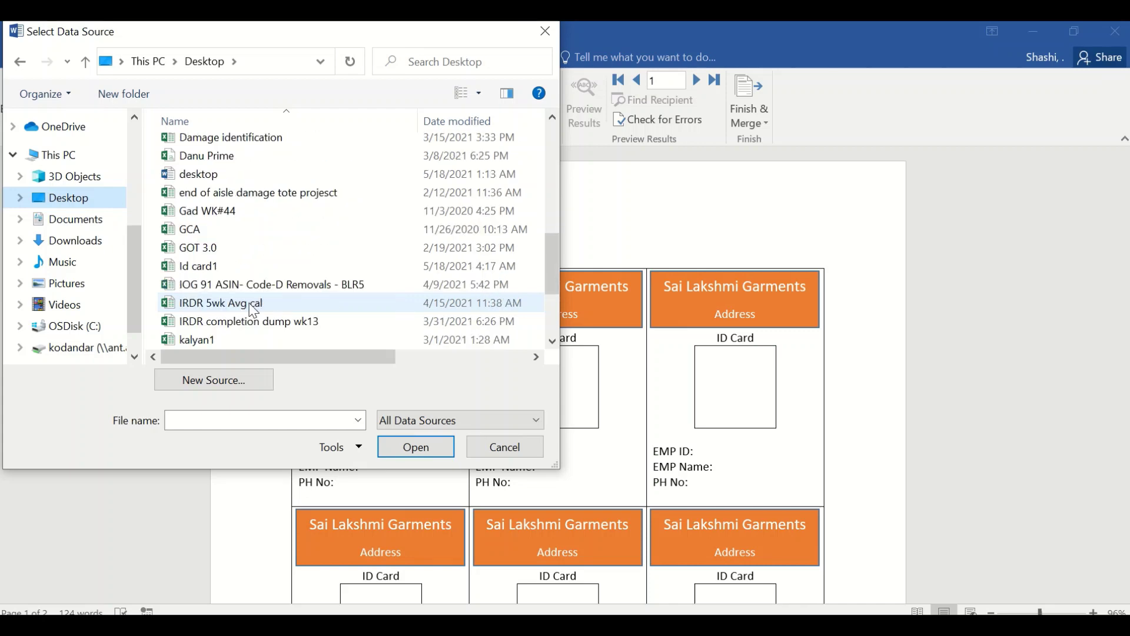
{"action": "double_click", "coordinate": [219, 266]}
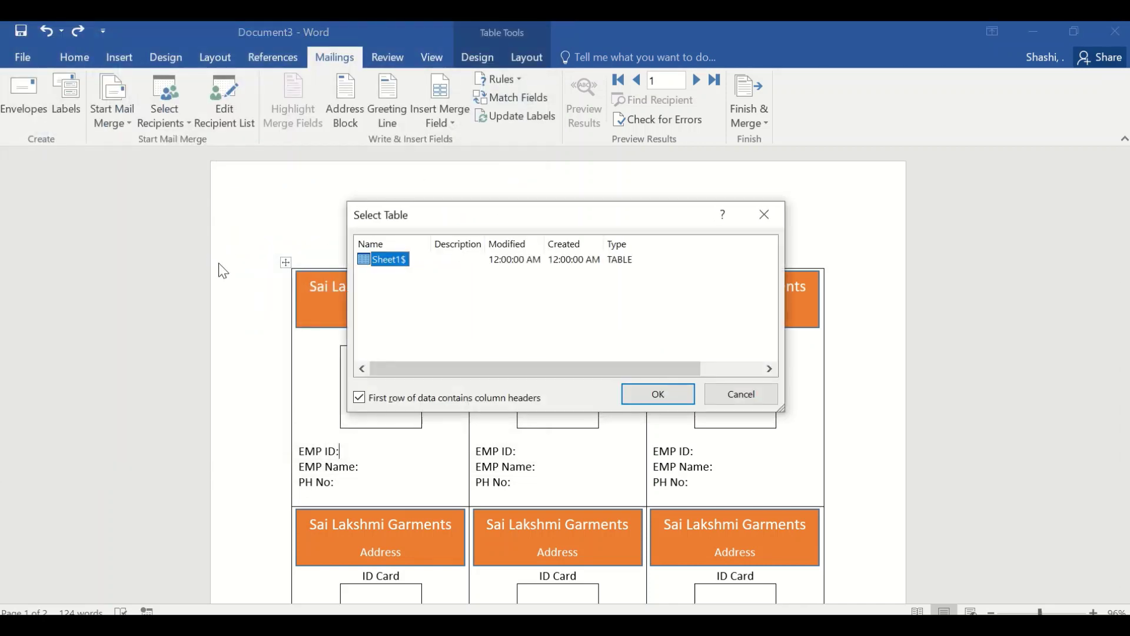
{"action": "left_click", "coordinate": [658, 394]}
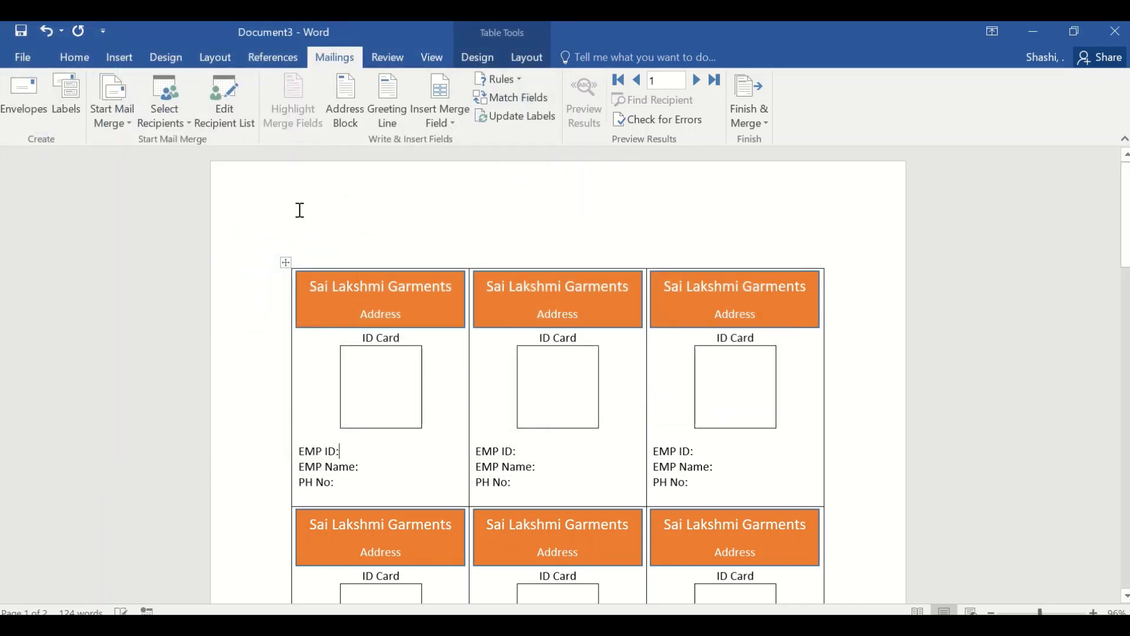
Insert the Emp_ID merge field after a gap beside "EMP ID:" in the first cell
{"action": "left_click", "coordinate": [451, 125]}
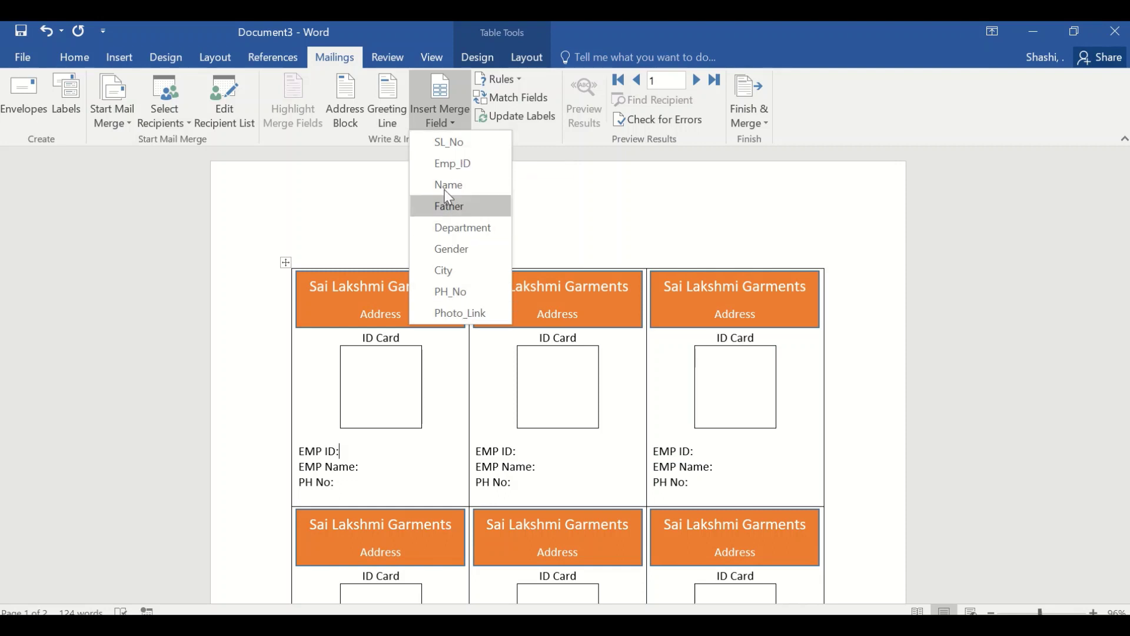
{"action": "left_click", "coordinate": [587, 207]}
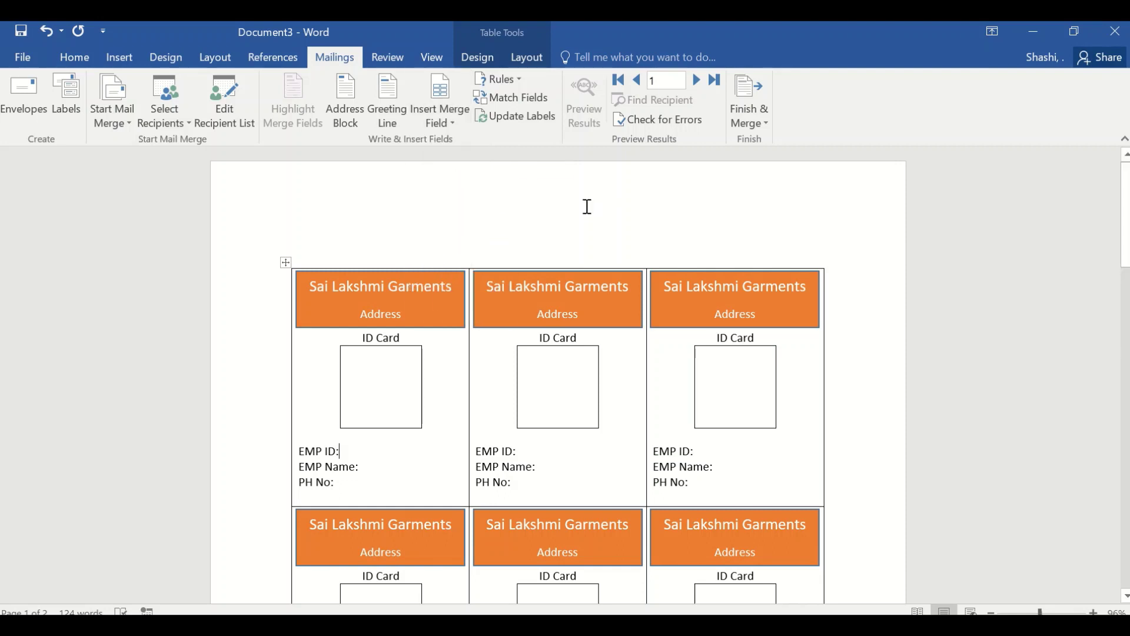
{"action": "left_click", "coordinate": [366, 447]}
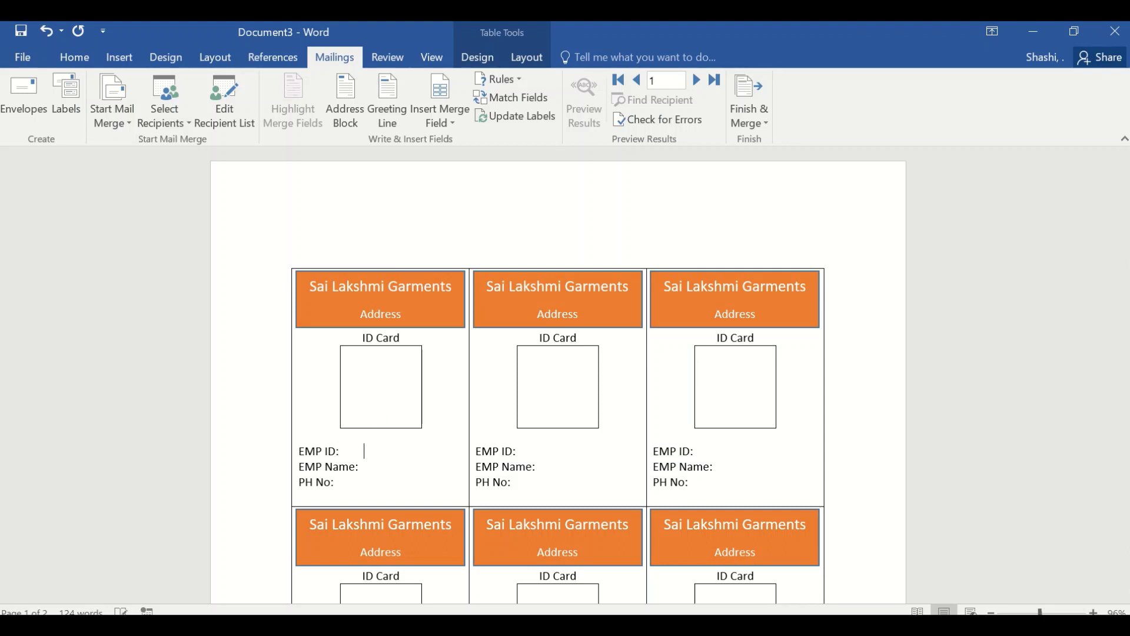
{"action": "left_click", "coordinate": [449, 120]}
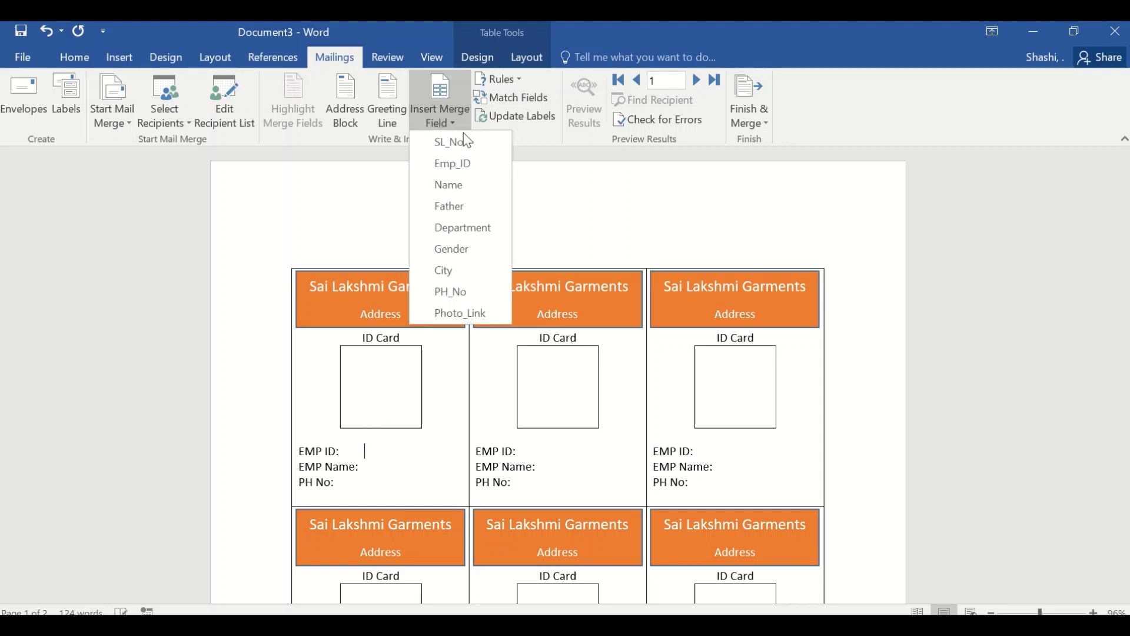
{"action": "left_click", "coordinate": [465, 163]}
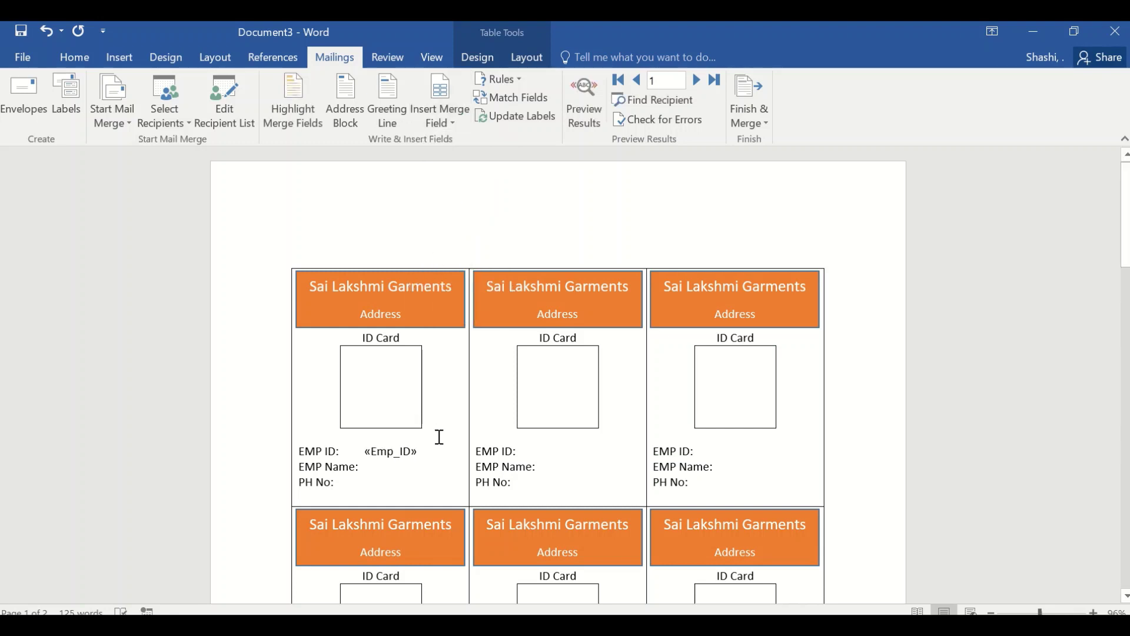
{"action": "key", "text": "Return"}
{"action": "key", "text": "BackSpace"}
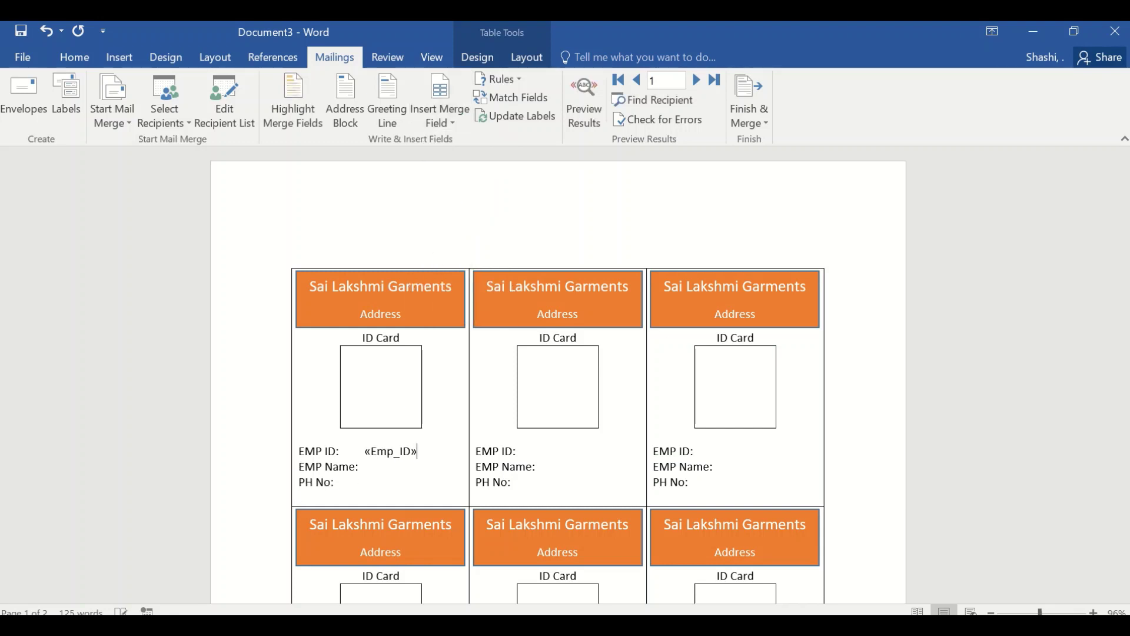
Insert the Name merge field beside "EMP Name:" in the first cell, aligned with the Emp_ID field
{"action": "left_click", "coordinate": [372, 469]}
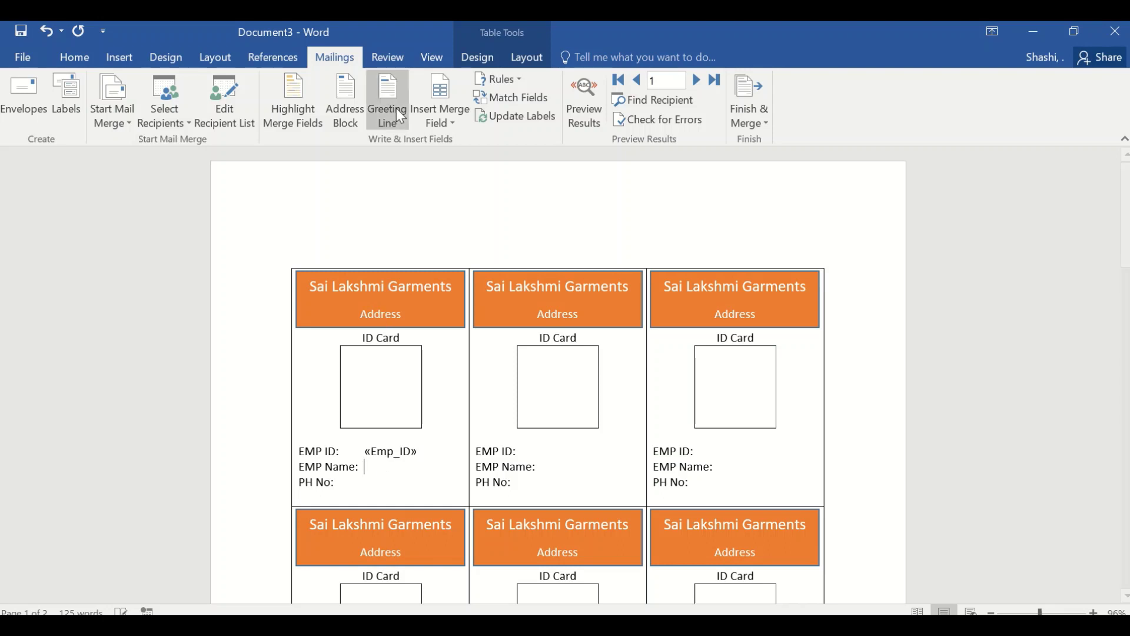
{"action": "left_click", "coordinate": [442, 118]}
{"action": "left_click", "coordinate": [455, 183]}
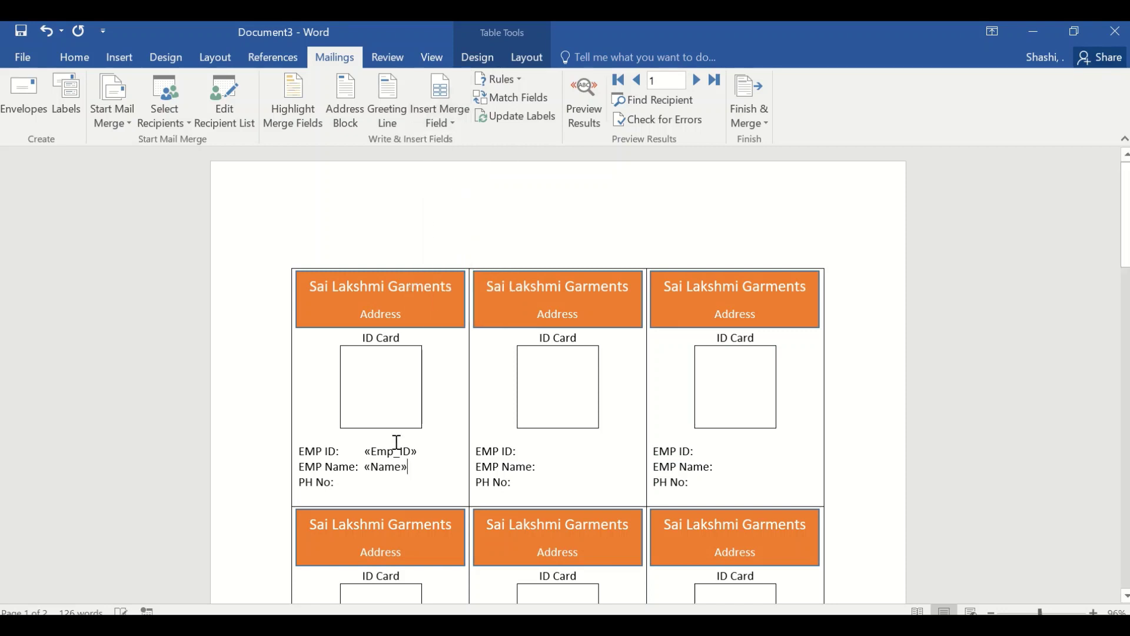
Insert the PH_No merge field beside "PH No:" in the first cell, aligned with the Name field
{"action": "left_click", "coordinate": [365, 481]}
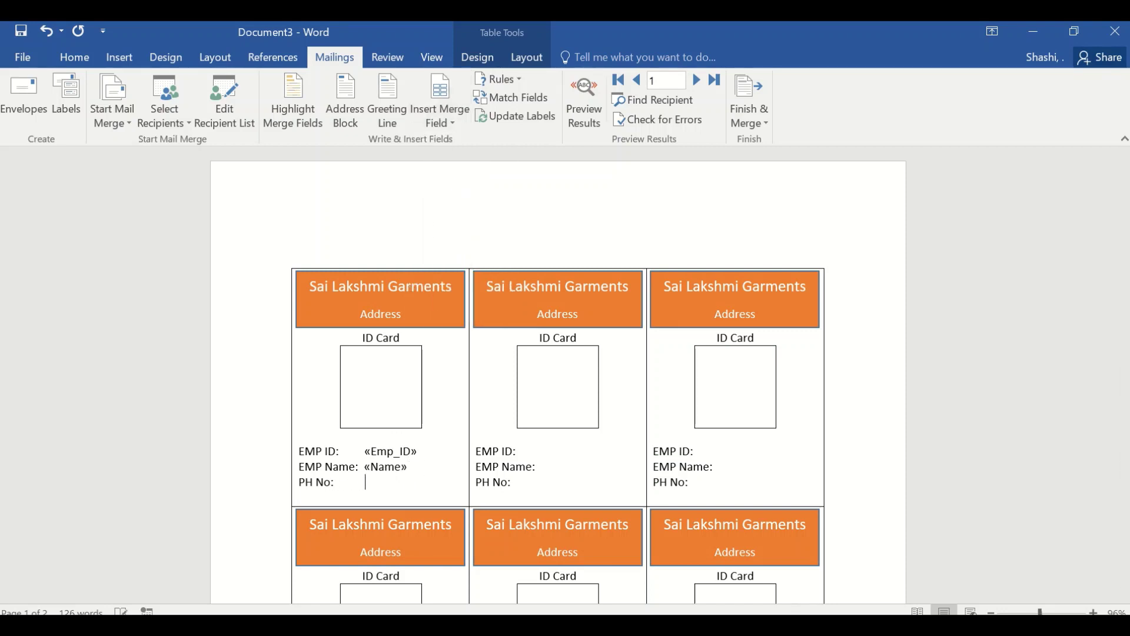
{"action": "left_click", "coordinate": [443, 119]}
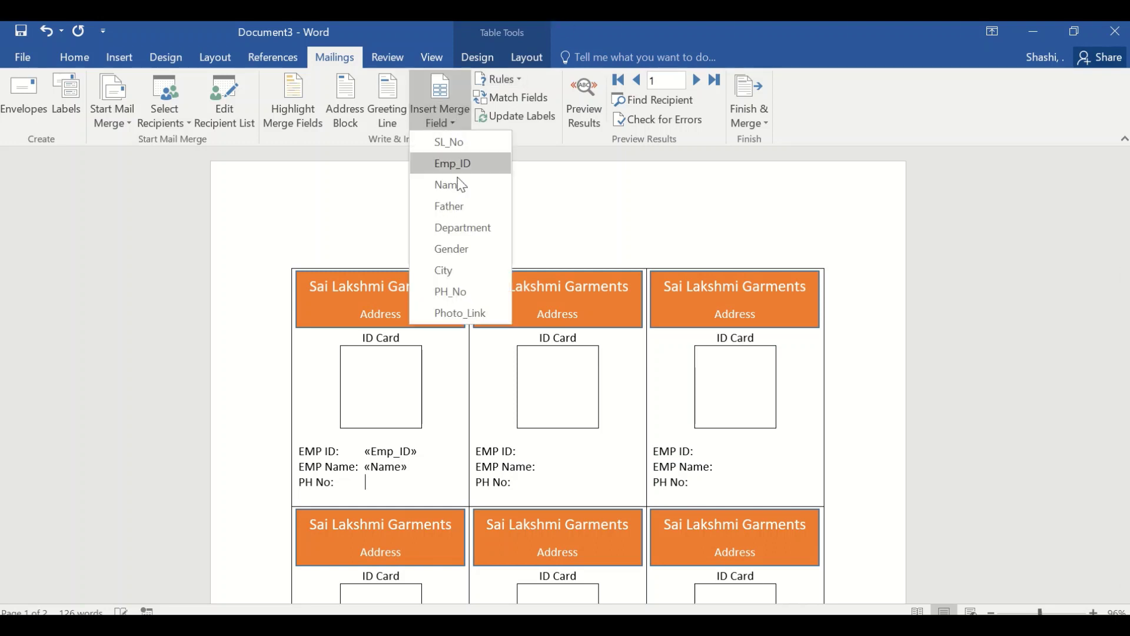
{"action": "left_click", "coordinate": [461, 291]}
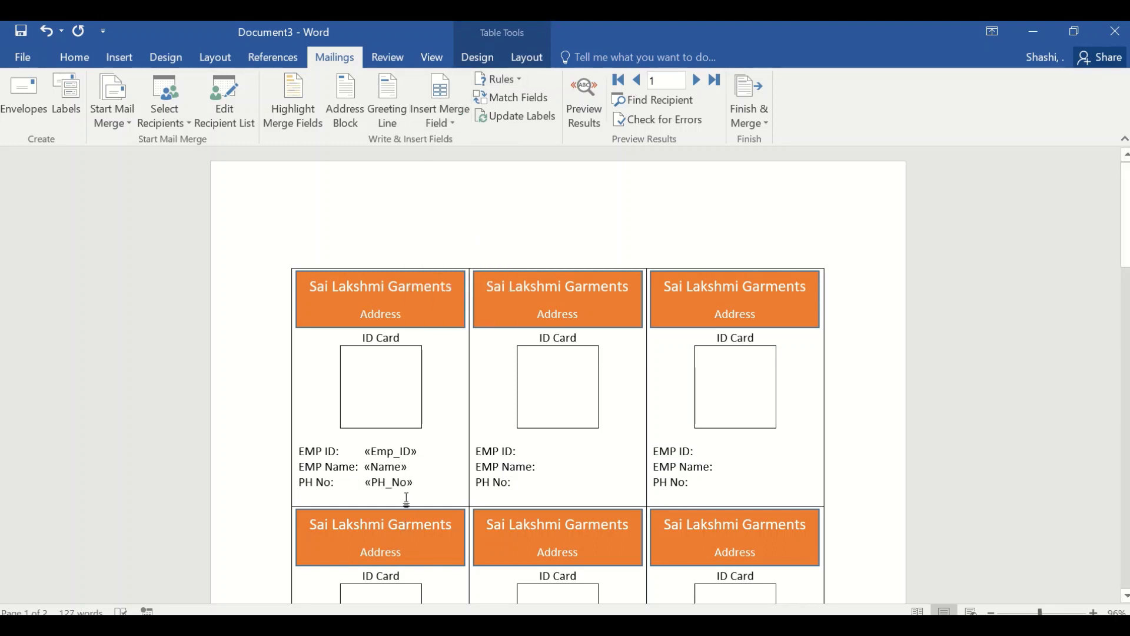
Insert an includepicture " field code containing the Photo_Link merge field in the first cell's photo box, and update all labels with the first cell's fields
{"action": "left_click", "coordinate": [386, 395]}
{"action": "key", "text": "ctrl+F9"}
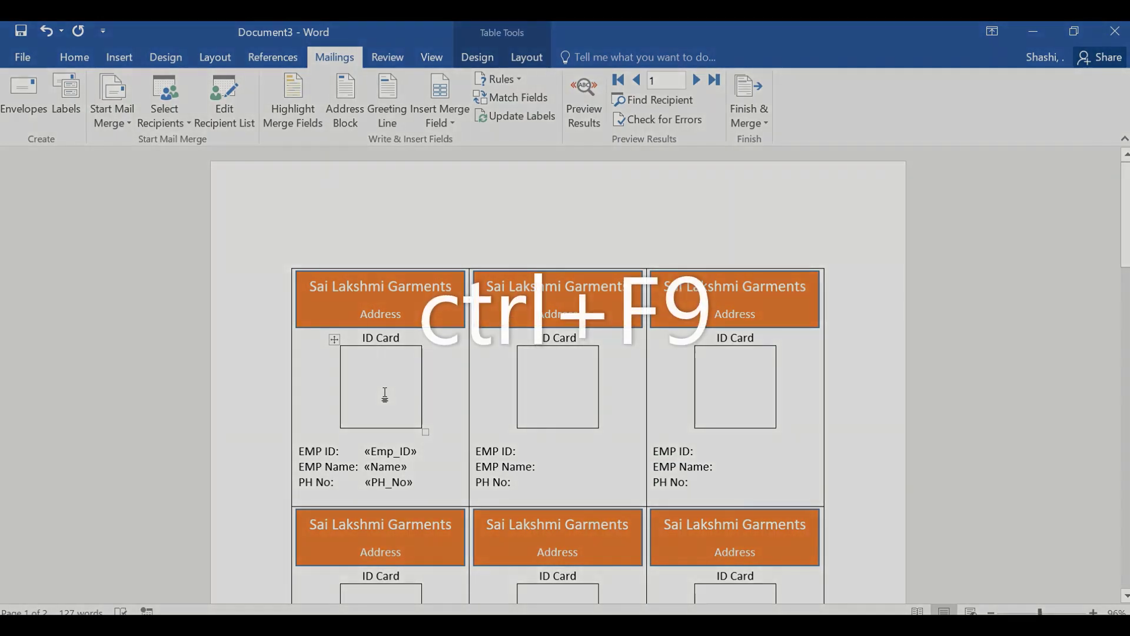
{"action": "key", "text": "ctrl+F9"}
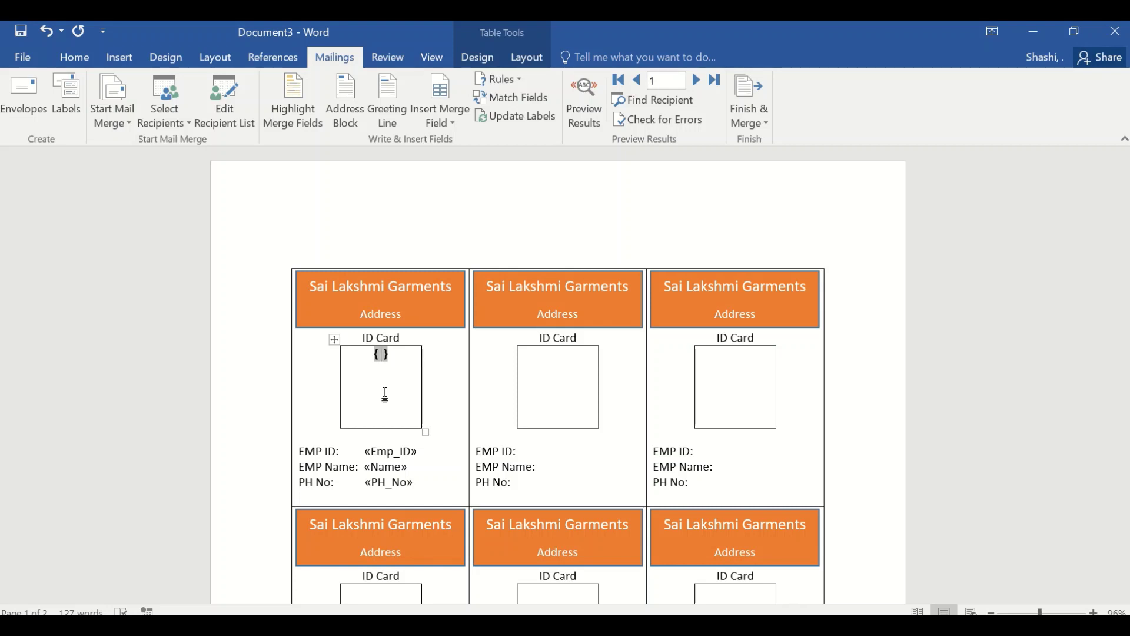
{"action": "type", "text": "include "}
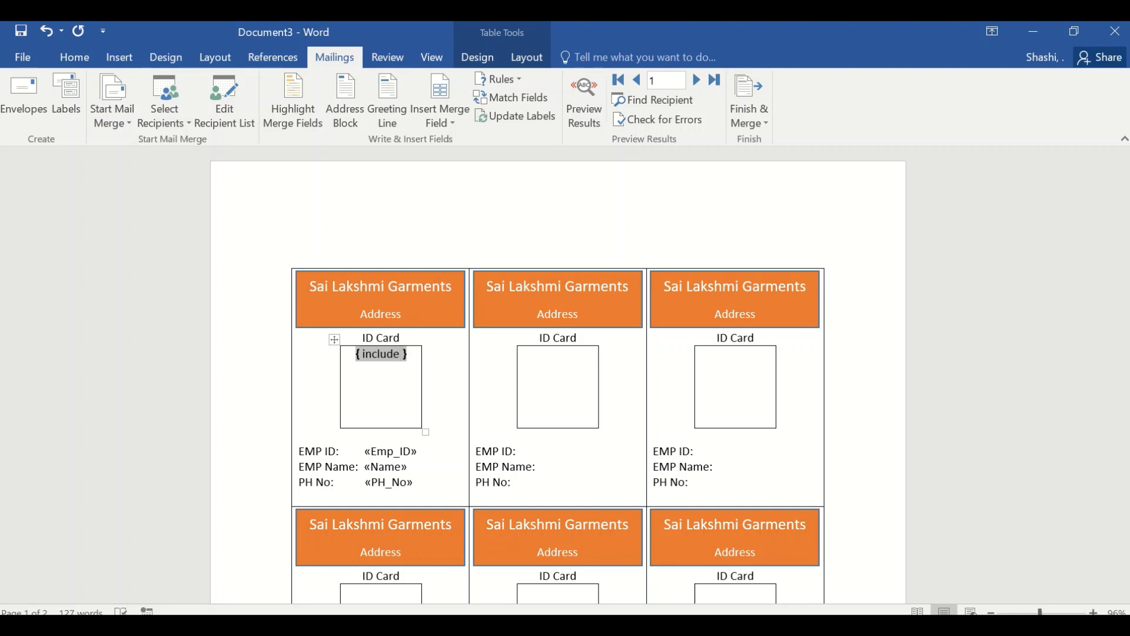
{"action": "type", "text": "pictu"}
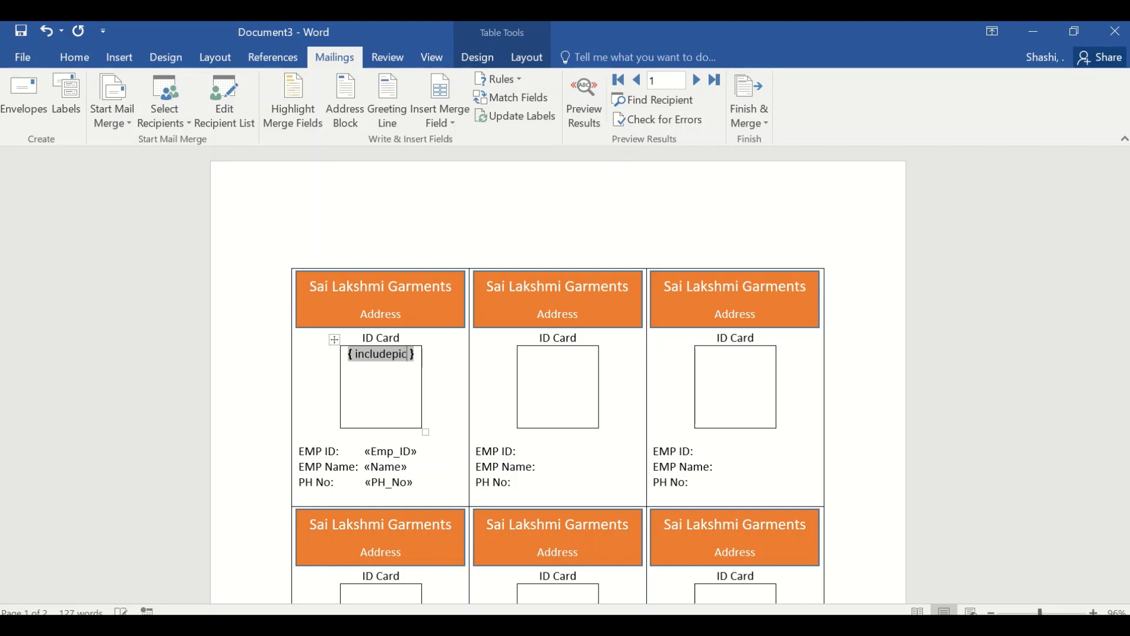
{"action": "type", "text": "re"}
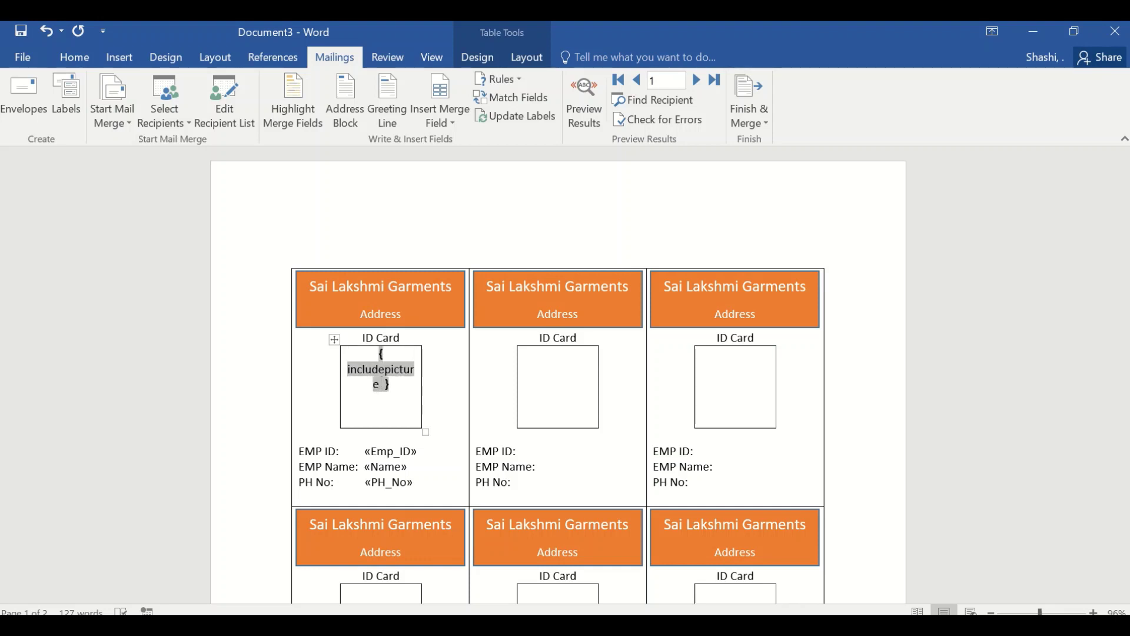
{"action": "type", "text": " \""}
{"action": "left_click", "coordinate": [443, 121]}
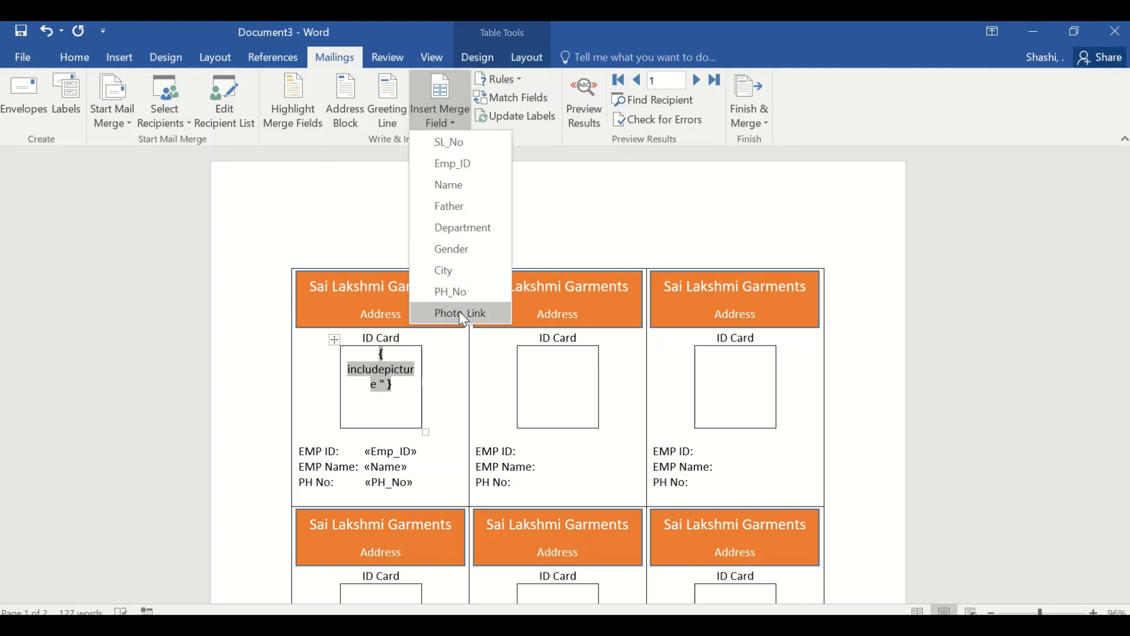
{"action": "left_click", "coordinate": [463, 314]}
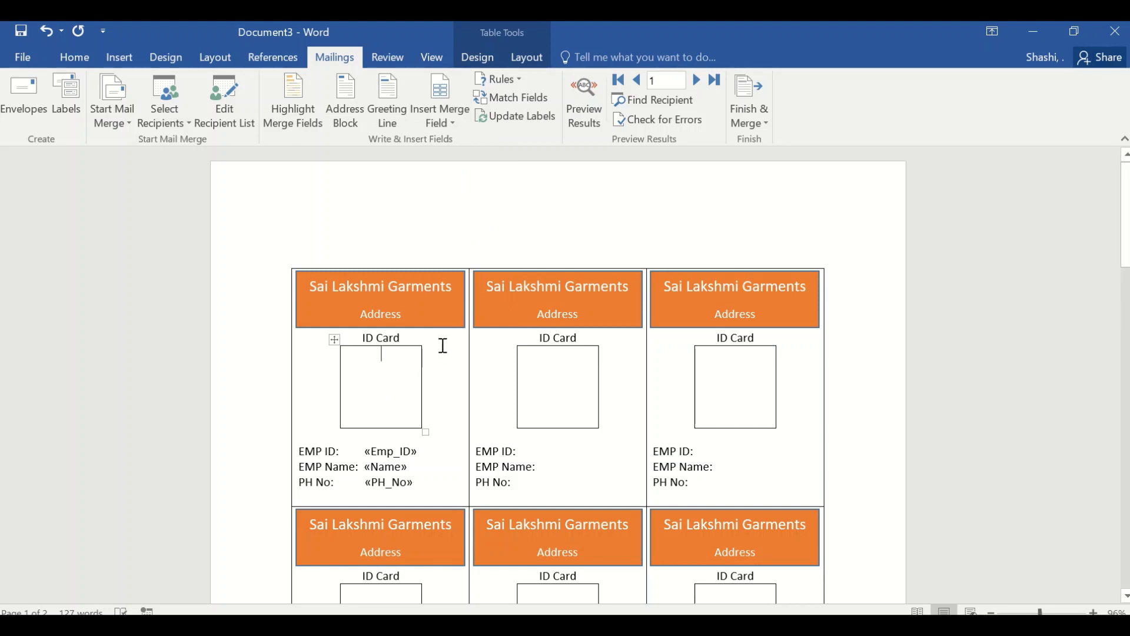
{"action": "left_click", "coordinate": [529, 121]}
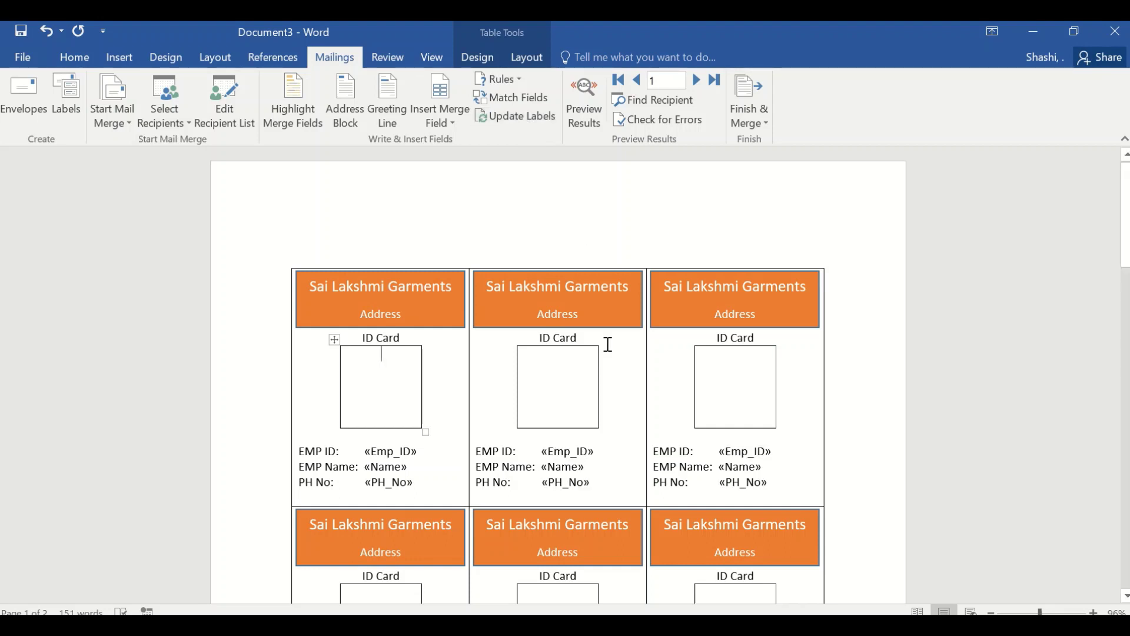
Merge all records into a new document of individual labels and review the employee details on both pages
{"action": "left_click", "coordinate": [760, 121]}
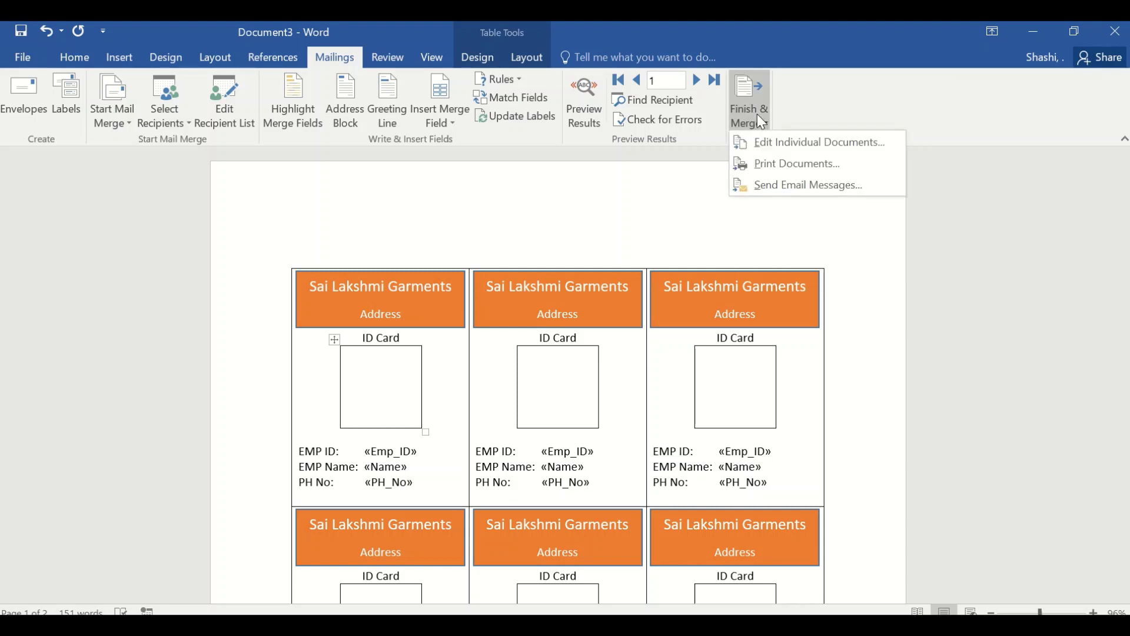
{"action": "left_click", "coordinate": [763, 145]}
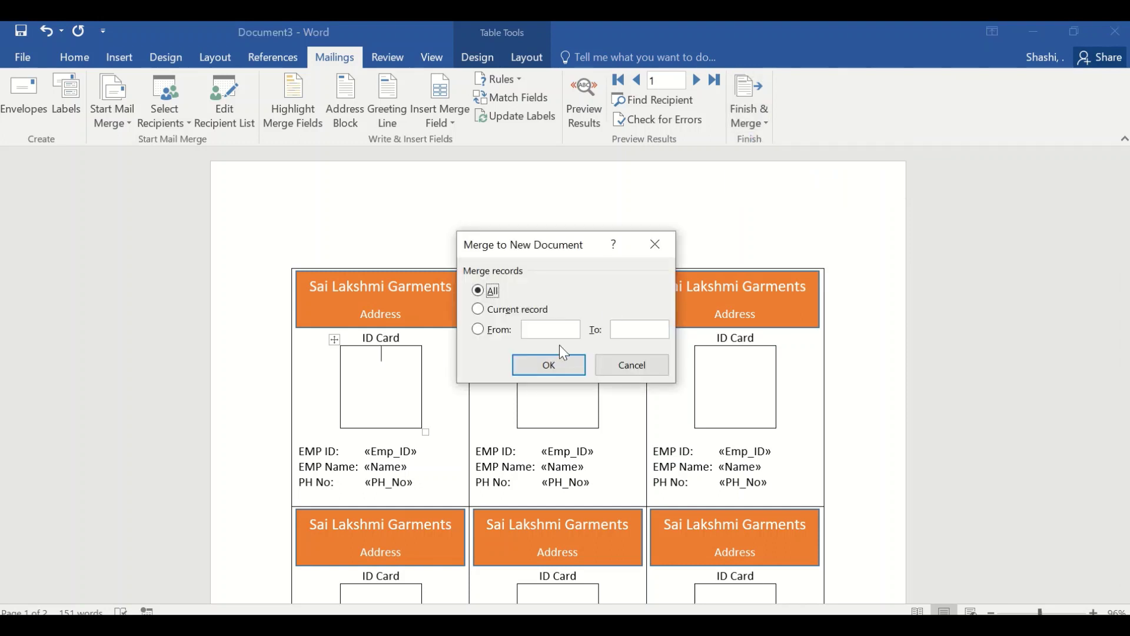
{"action": "left_click", "coordinate": [550, 370]}
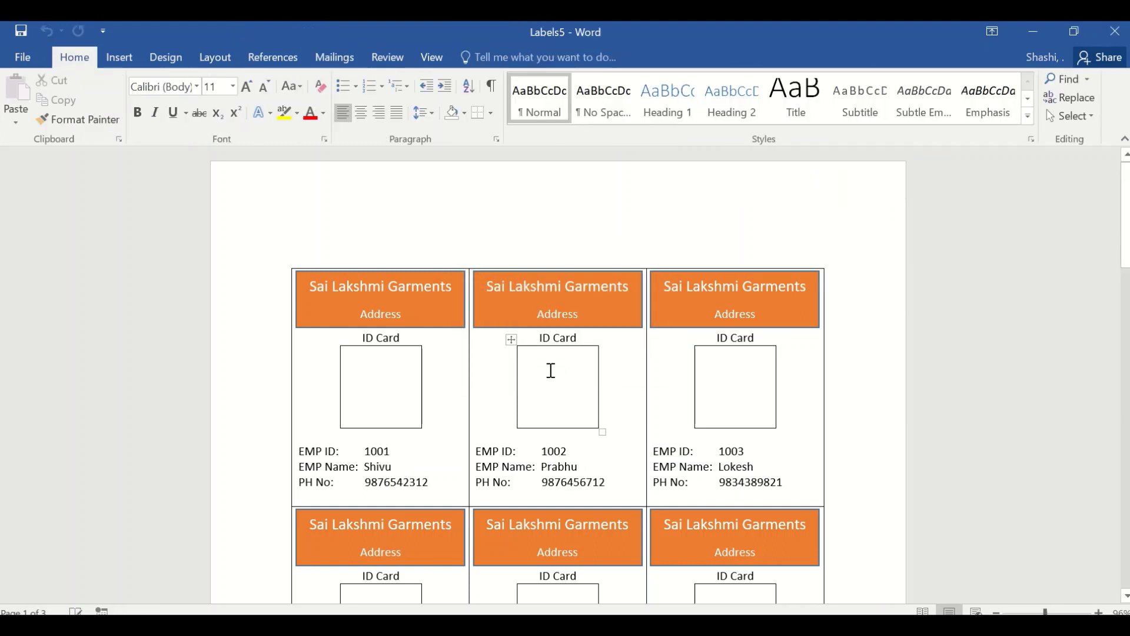
{"action": "scroll", "coordinate": [416, 480], "scroll_direction": "down", "scroll_amount": 1}
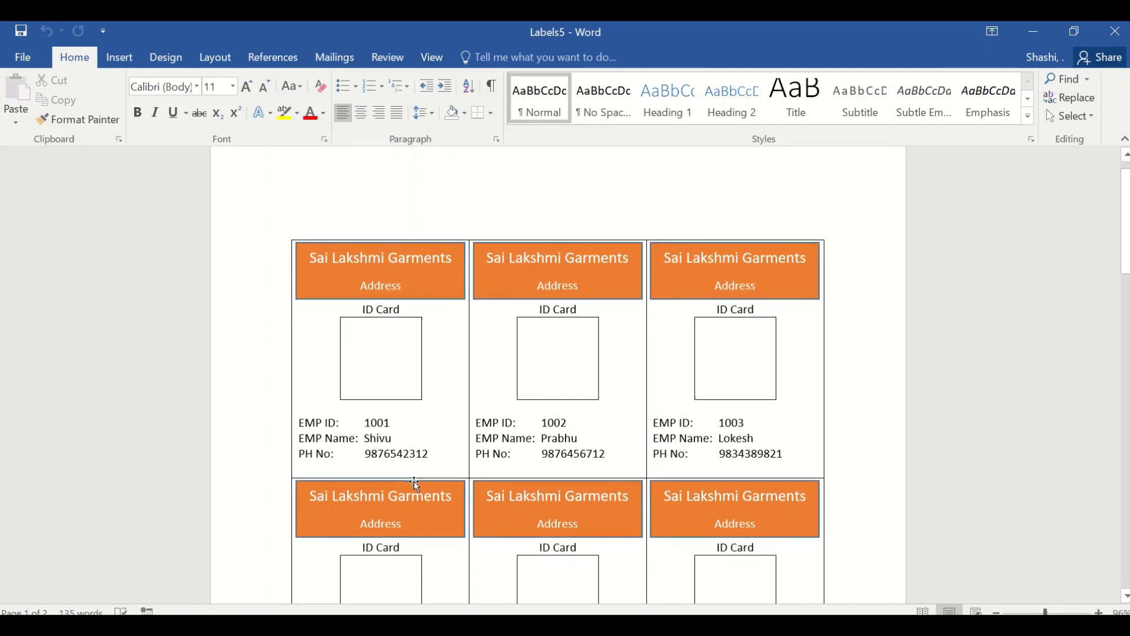
{"action": "scroll", "coordinate": [454, 468], "scroll_direction": "down", "scroll_amount": 13}
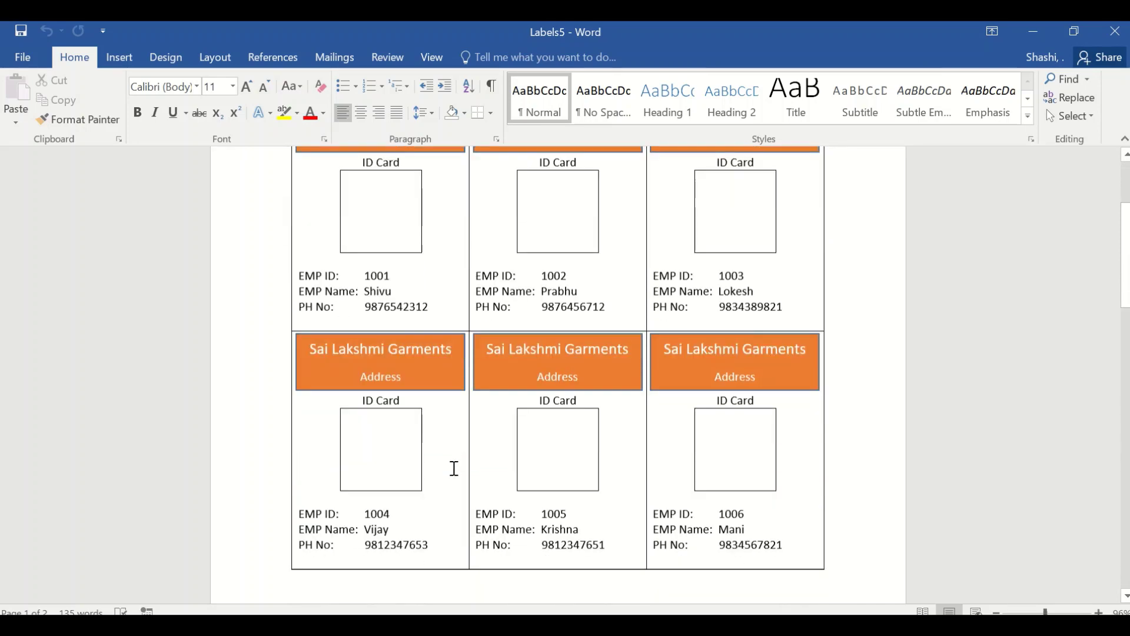
{"action": "scroll", "coordinate": [454, 468], "scroll_direction": "down", "scroll_amount": 15}
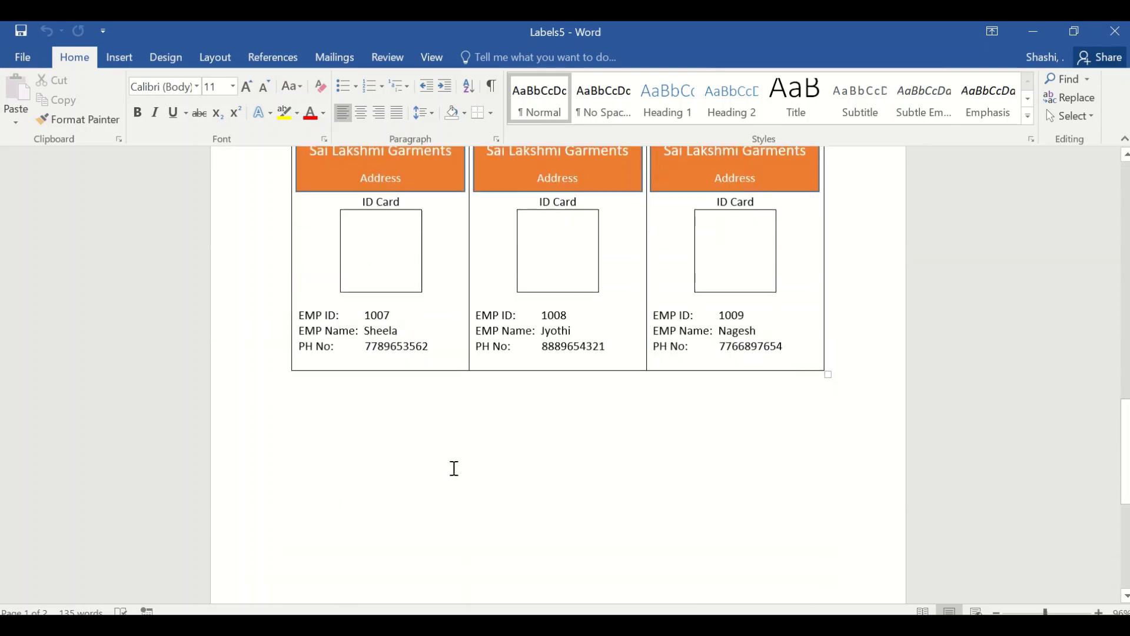
{"action": "scroll", "coordinate": [455, 467], "scroll_direction": "up", "scroll_amount": 8}
{"action": "scroll", "coordinate": [454, 467], "scroll_direction": "up", "scroll_amount": 20}
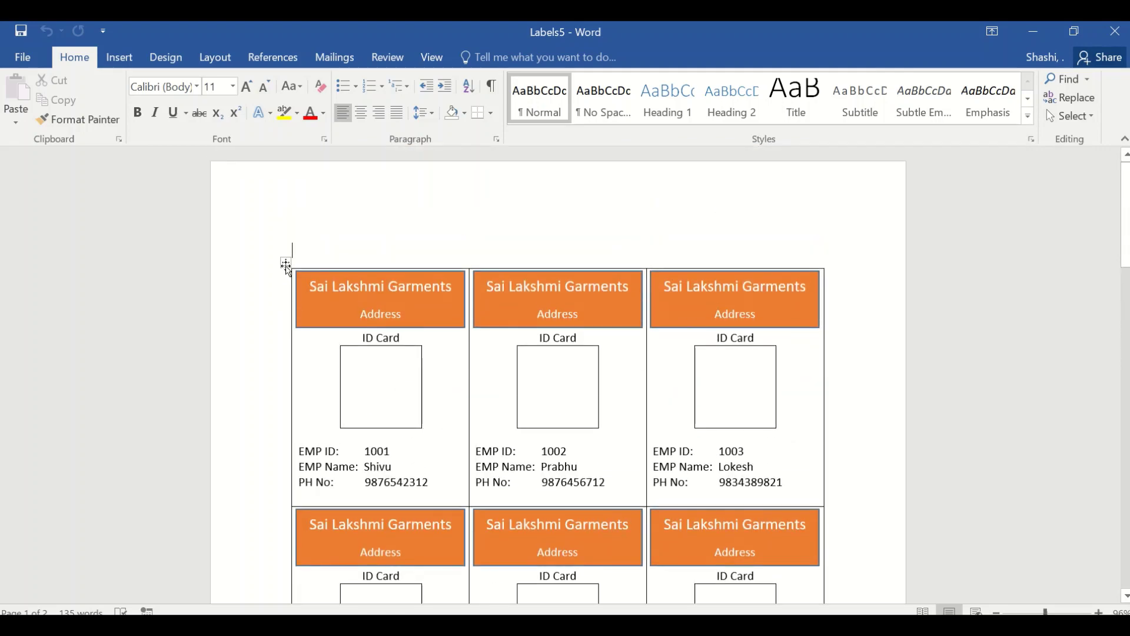
Return to Document3, select the whole label sheet, update its fields to load the photos, and check the cards on both pages
{"action": "left_click", "coordinate": [285, 263]}
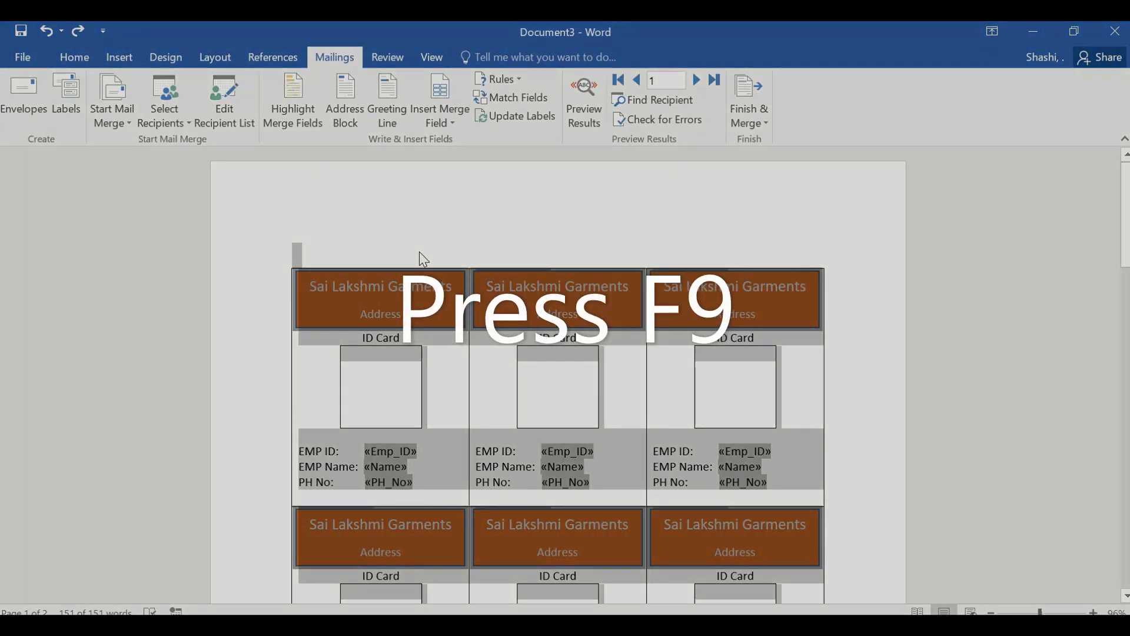
{"action": "key", "text": "F9"}
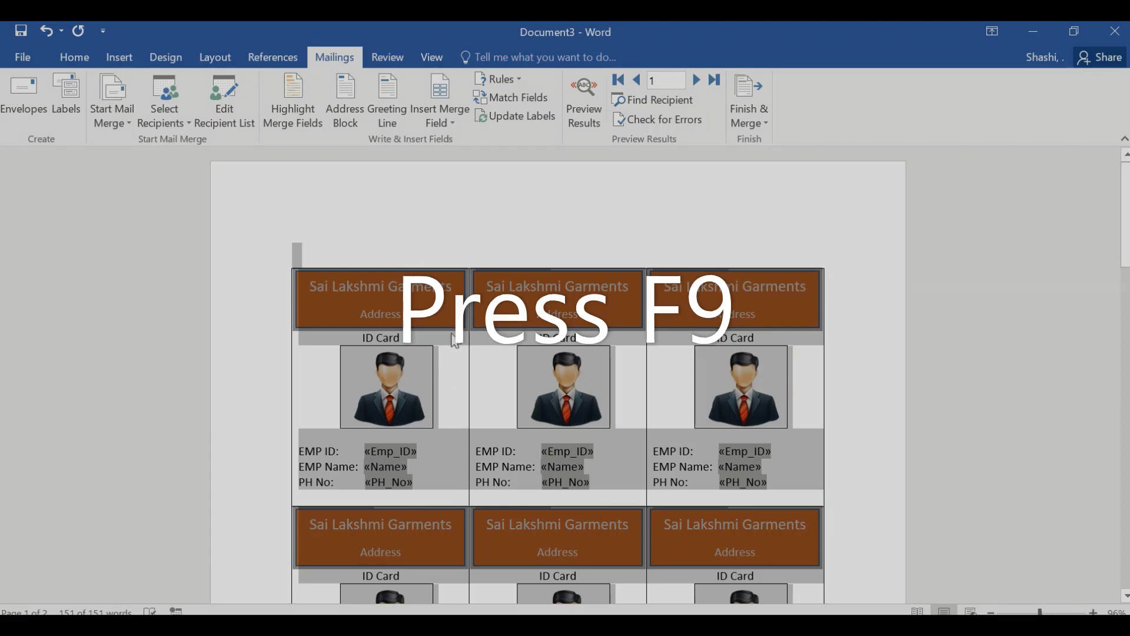
{"action": "scroll", "coordinate": [456, 383], "scroll_direction": "down", "scroll_amount": 10}
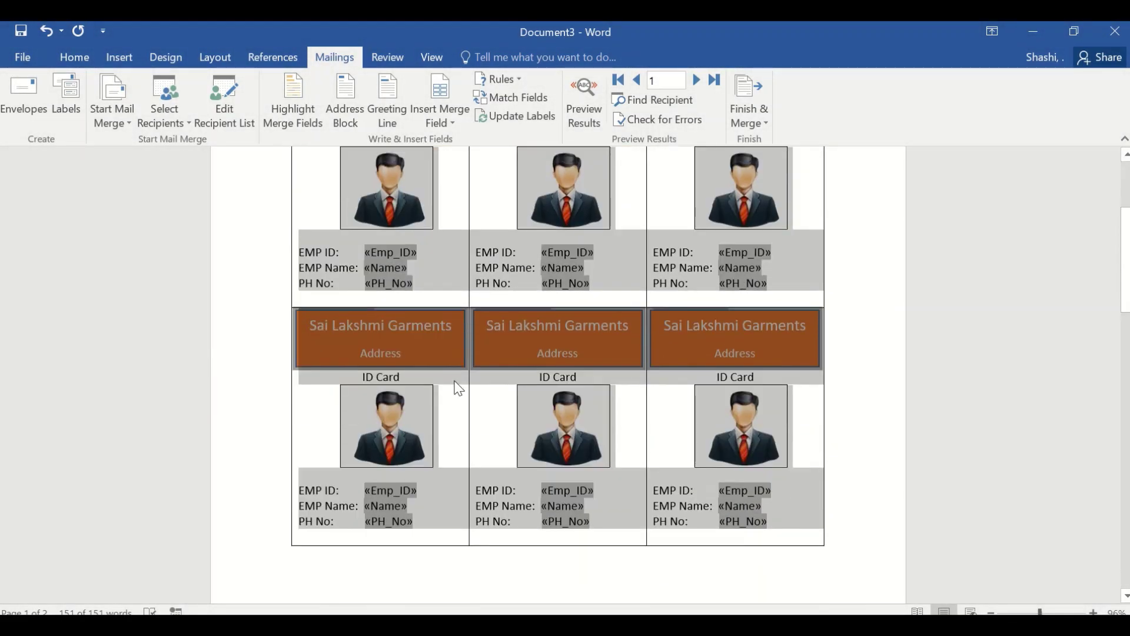
{"action": "scroll", "coordinate": [453, 381], "scroll_direction": "down", "scroll_amount": 10}
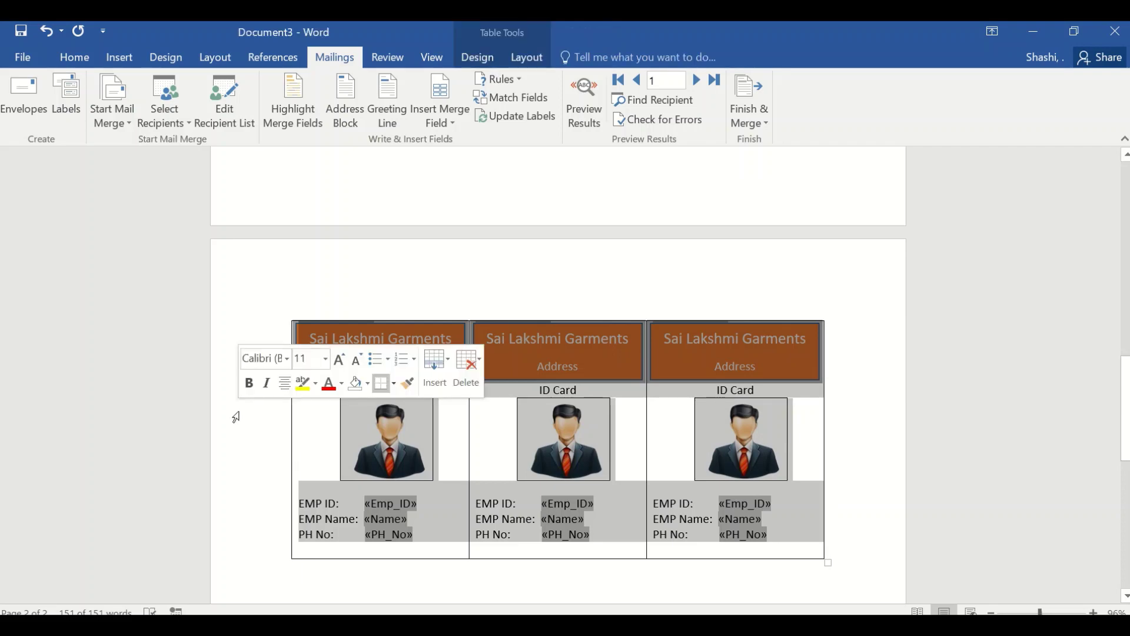
{"action": "left_click", "coordinate": [449, 433]}
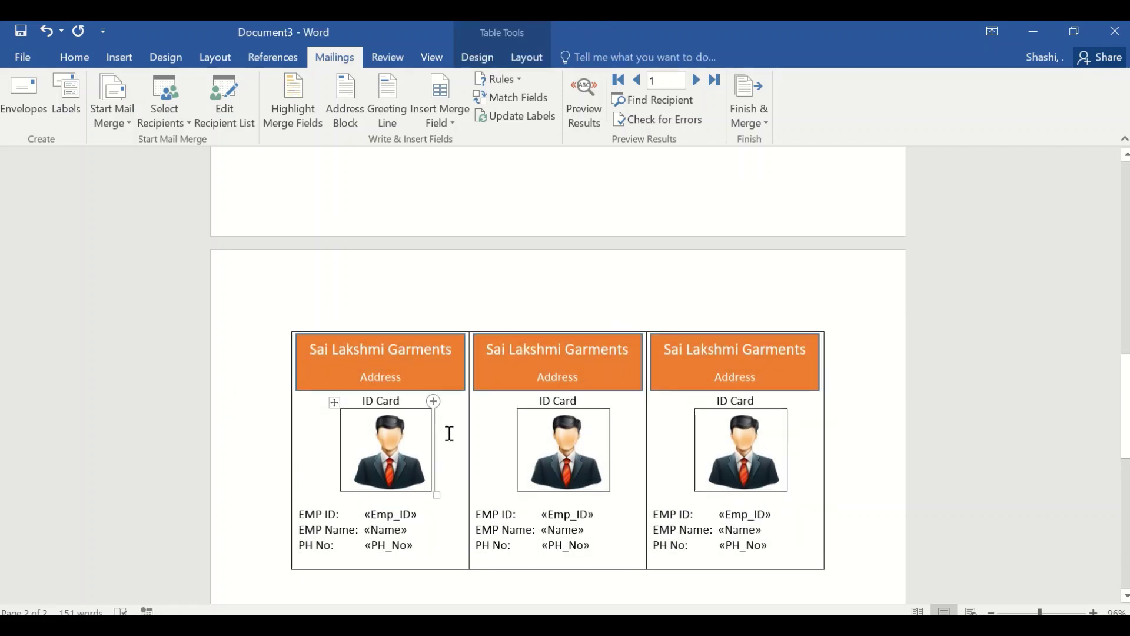
{"action": "scroll", "coordinate": [449, 433], "scroll_direction": "down", "scroll_amount": 4}
{"action": "scroll", "coordinate": [447, 433], "scroll_direction": "up", "scroll_amount": 3}
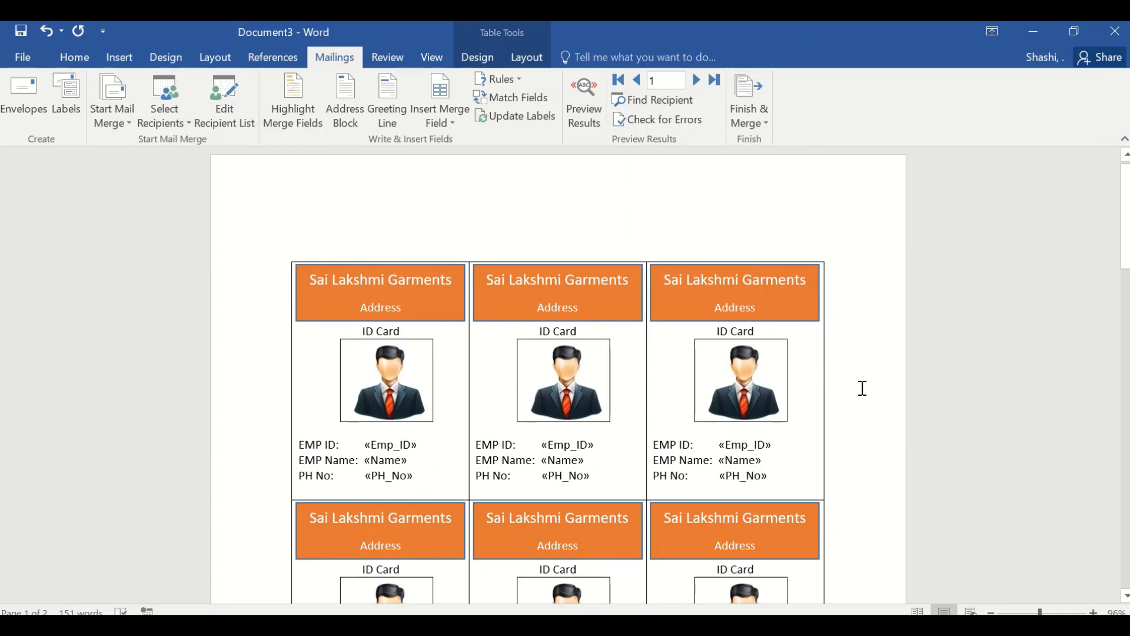
{"action": "scroll", "coordinate": [863, 388], "scroll_direction": "down", "scroll_amount": 5}
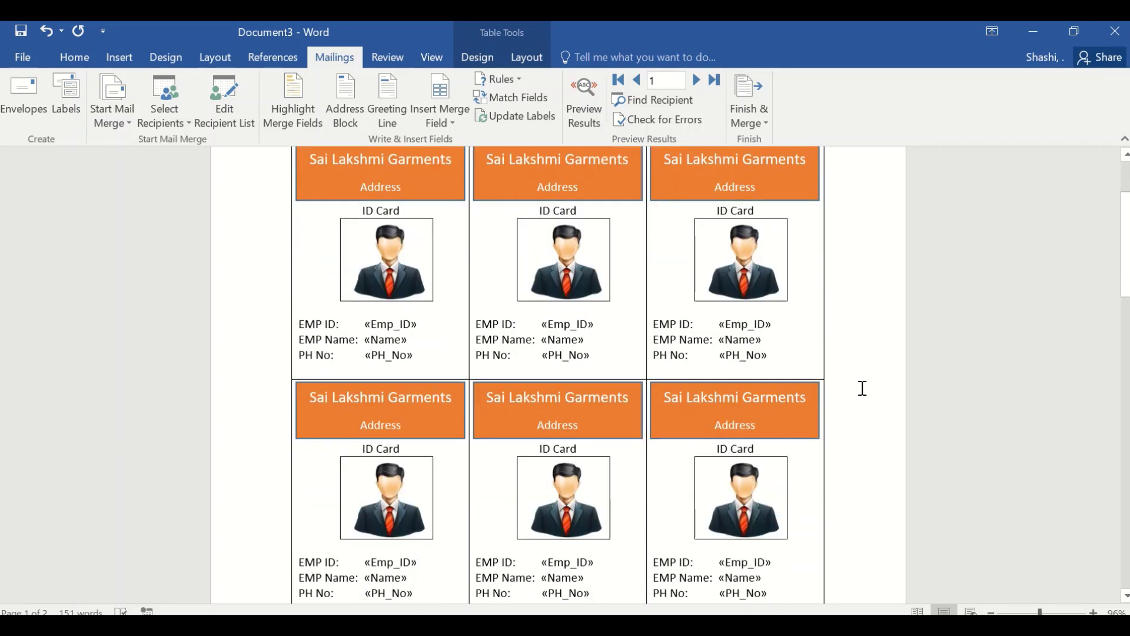
{"action": "scroll", "coordinate": [863, 388], "scroll_direction": "down", "scroll_amount": 8}
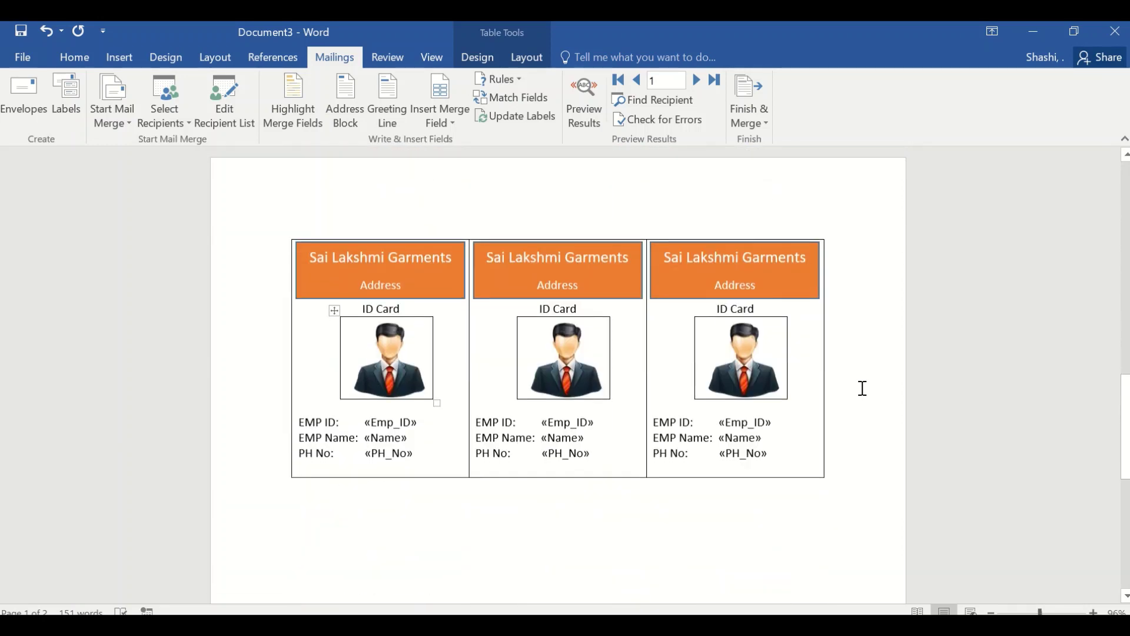
{"action": "scroll", "coordinate": [863, 388], "scroll_direction": "down", "scroll_amount": 10}
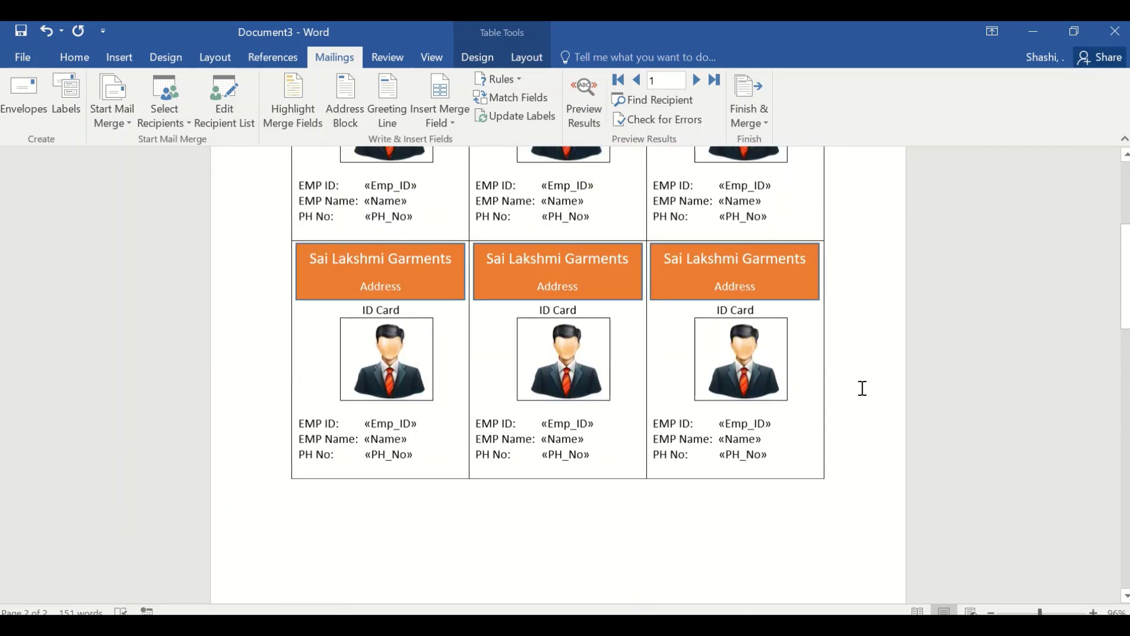
Merge all records from the updated label sheet into a new document and check the photos and details on every card
{"action": "left_click", "coordinate": [748, 94]}
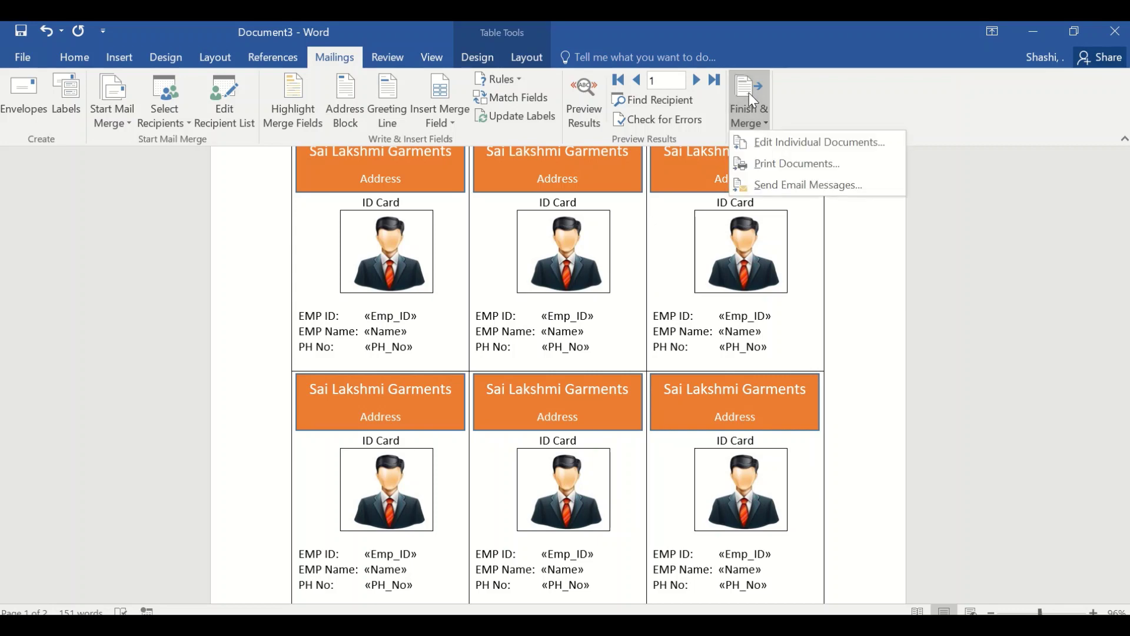
{"action": "left_click", "coordinate": [776, 141]}
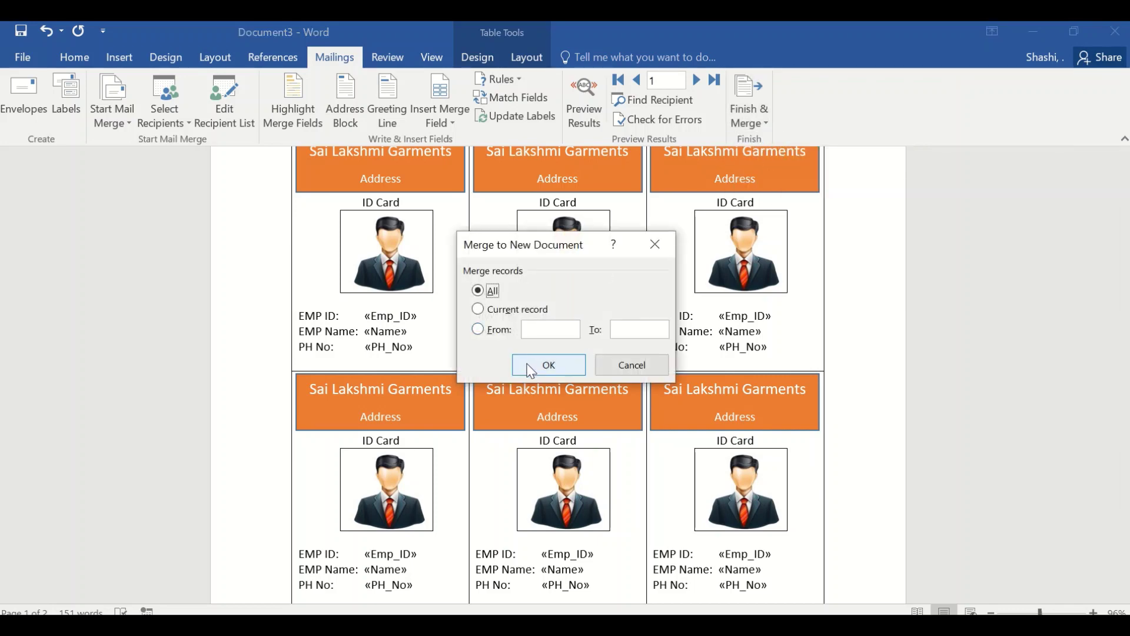
{"action": "left_click", "coordinate": [543, 363]}
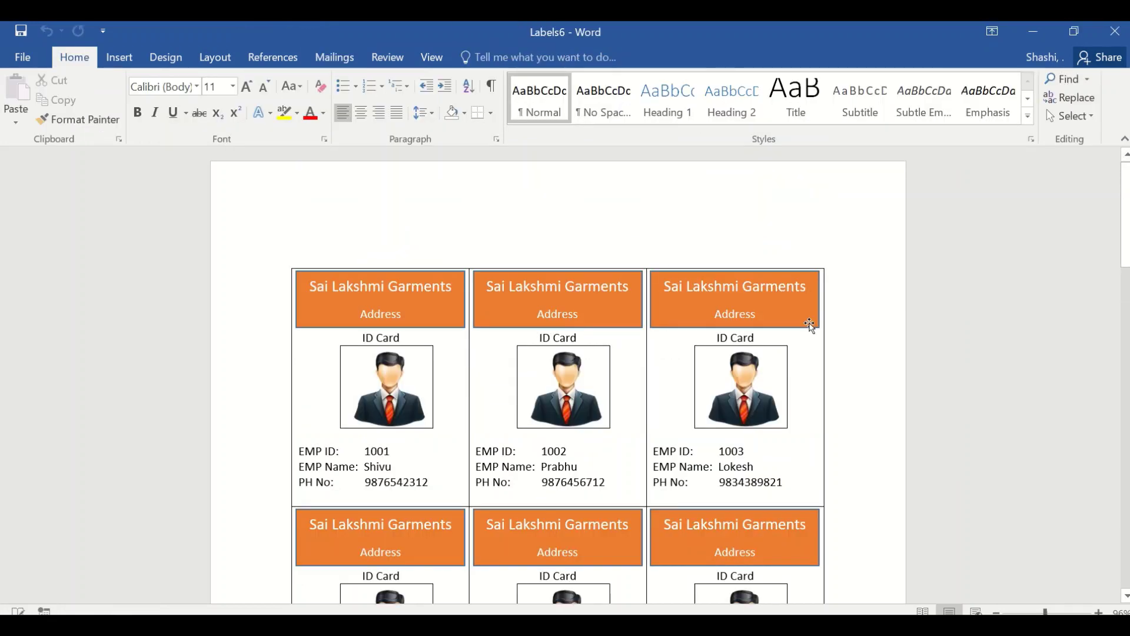
{"action": "scroll", "coordinate": [810, 325], "scroll_direction": "down", "scroll_amount": 7}
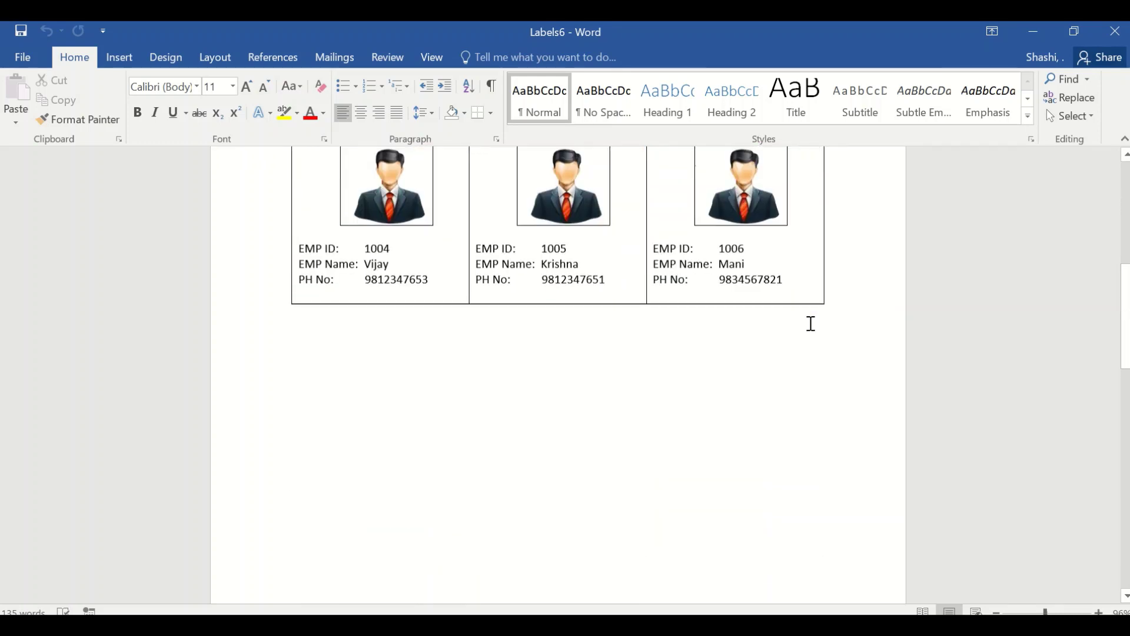
{"action": "scroll", "coordinate": [810, 323], "scroll_direction": "down", "scroll_amount": 10}
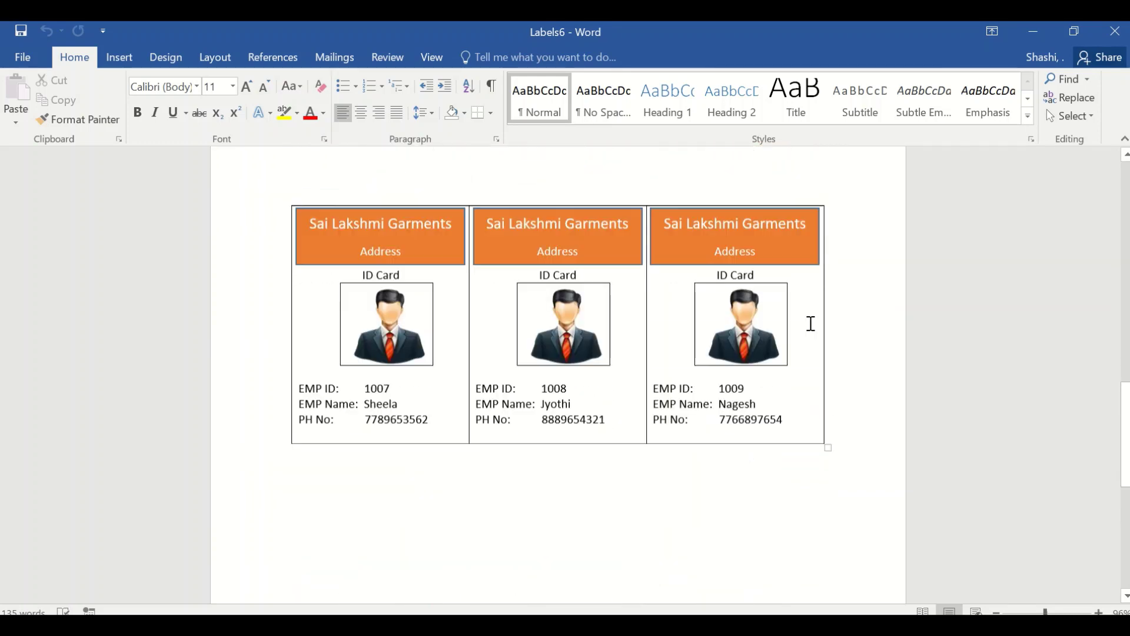
{"action": "scroll", "coordinate": [810, 324], "scroll_direction": "up", "scroll_amount": 15}
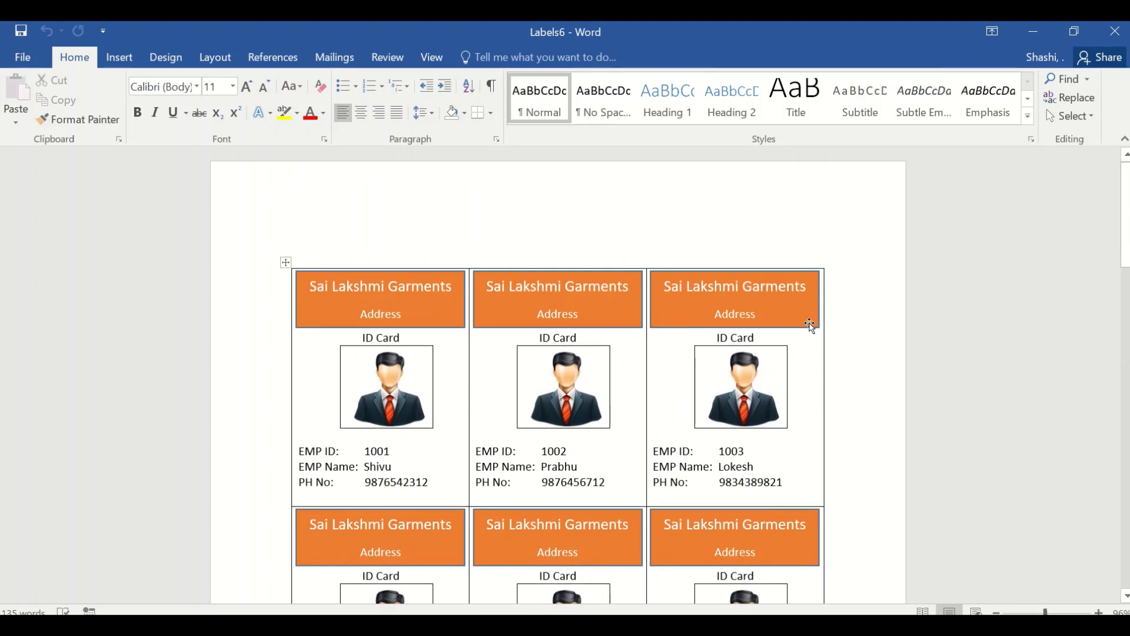
Replace the first card's orange header shape with a flowchart terminator shape about 2.05" wide and 0.6" high
{"action": "left_click", "coordinate": [320, 326]}
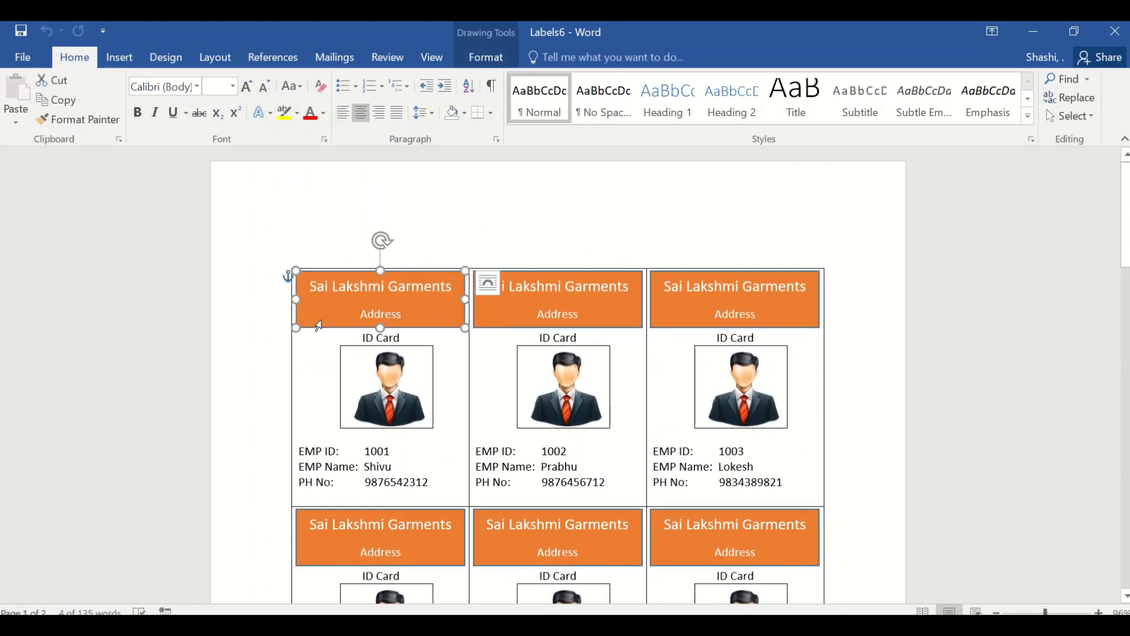
{"action": "key", "text": "Delete"}
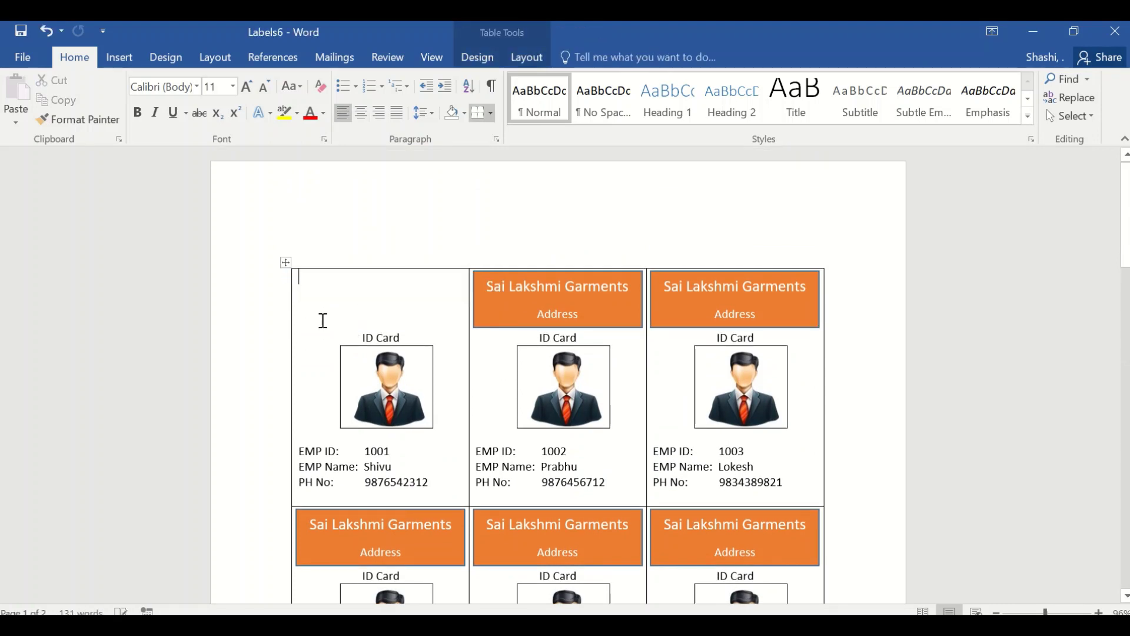
{"action": "left_click", "coordinate": [124, 58]}
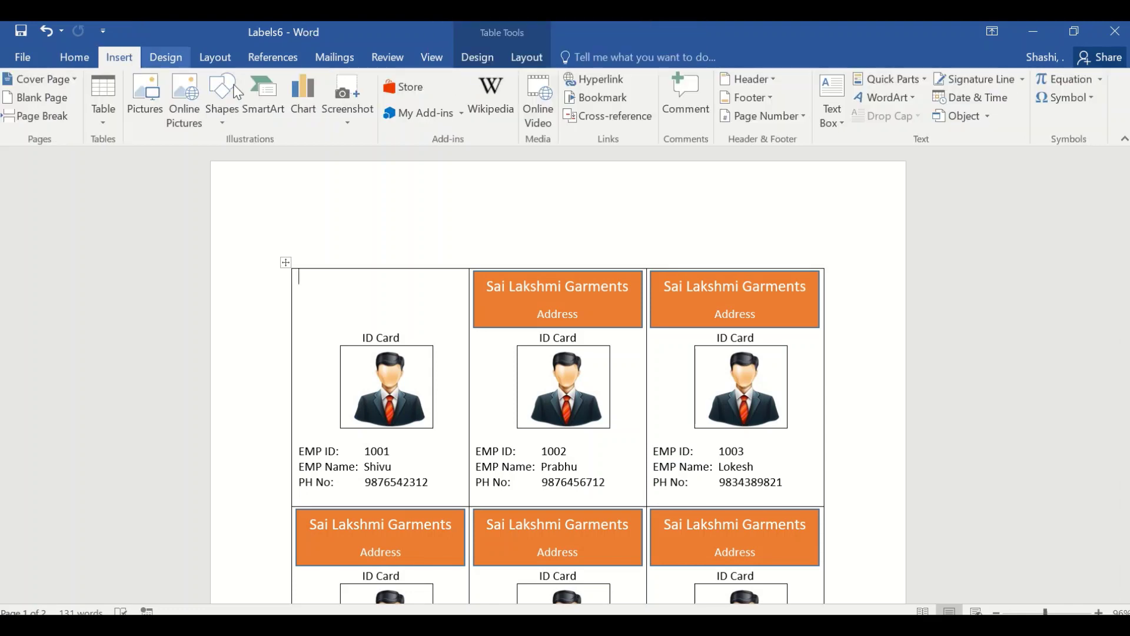
{"action": "left_click", "coordinate": [217, 108]}
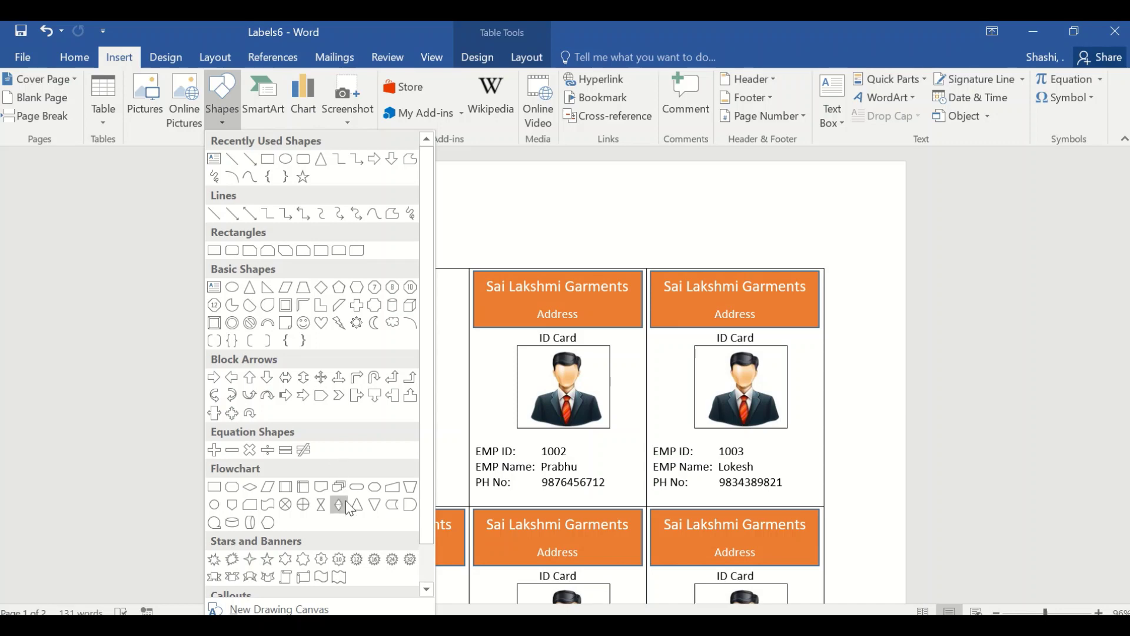
{"action": "left_click", "coordinate": [357, 486]}
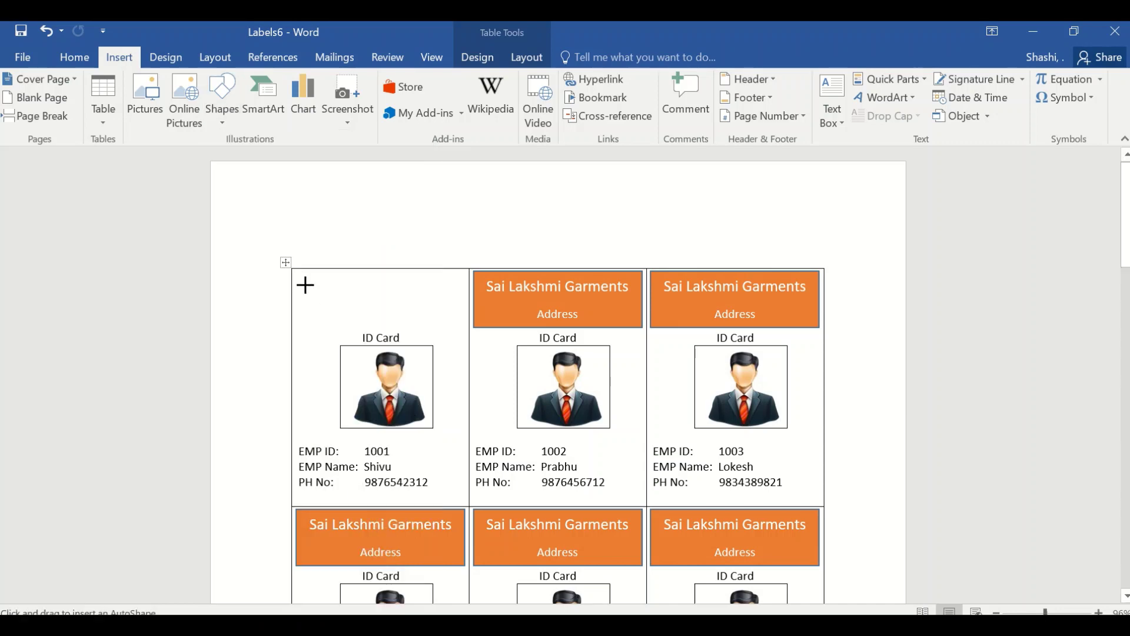
{"action": "left_click_drag", "start_coordinate": [295, 272], "coordinate": [465, 323]}
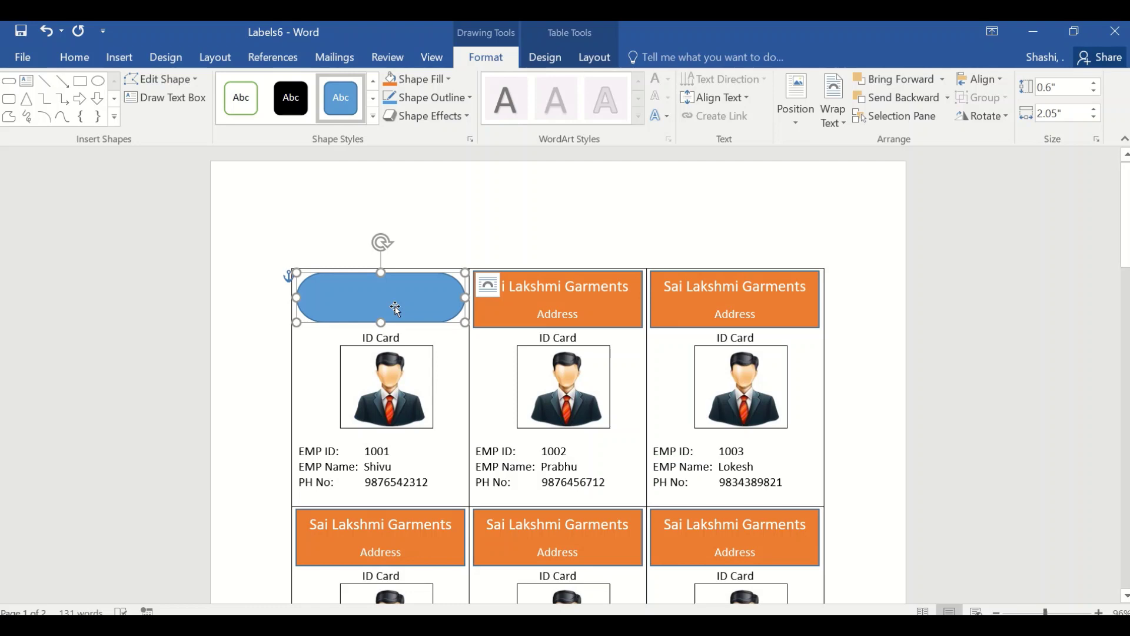